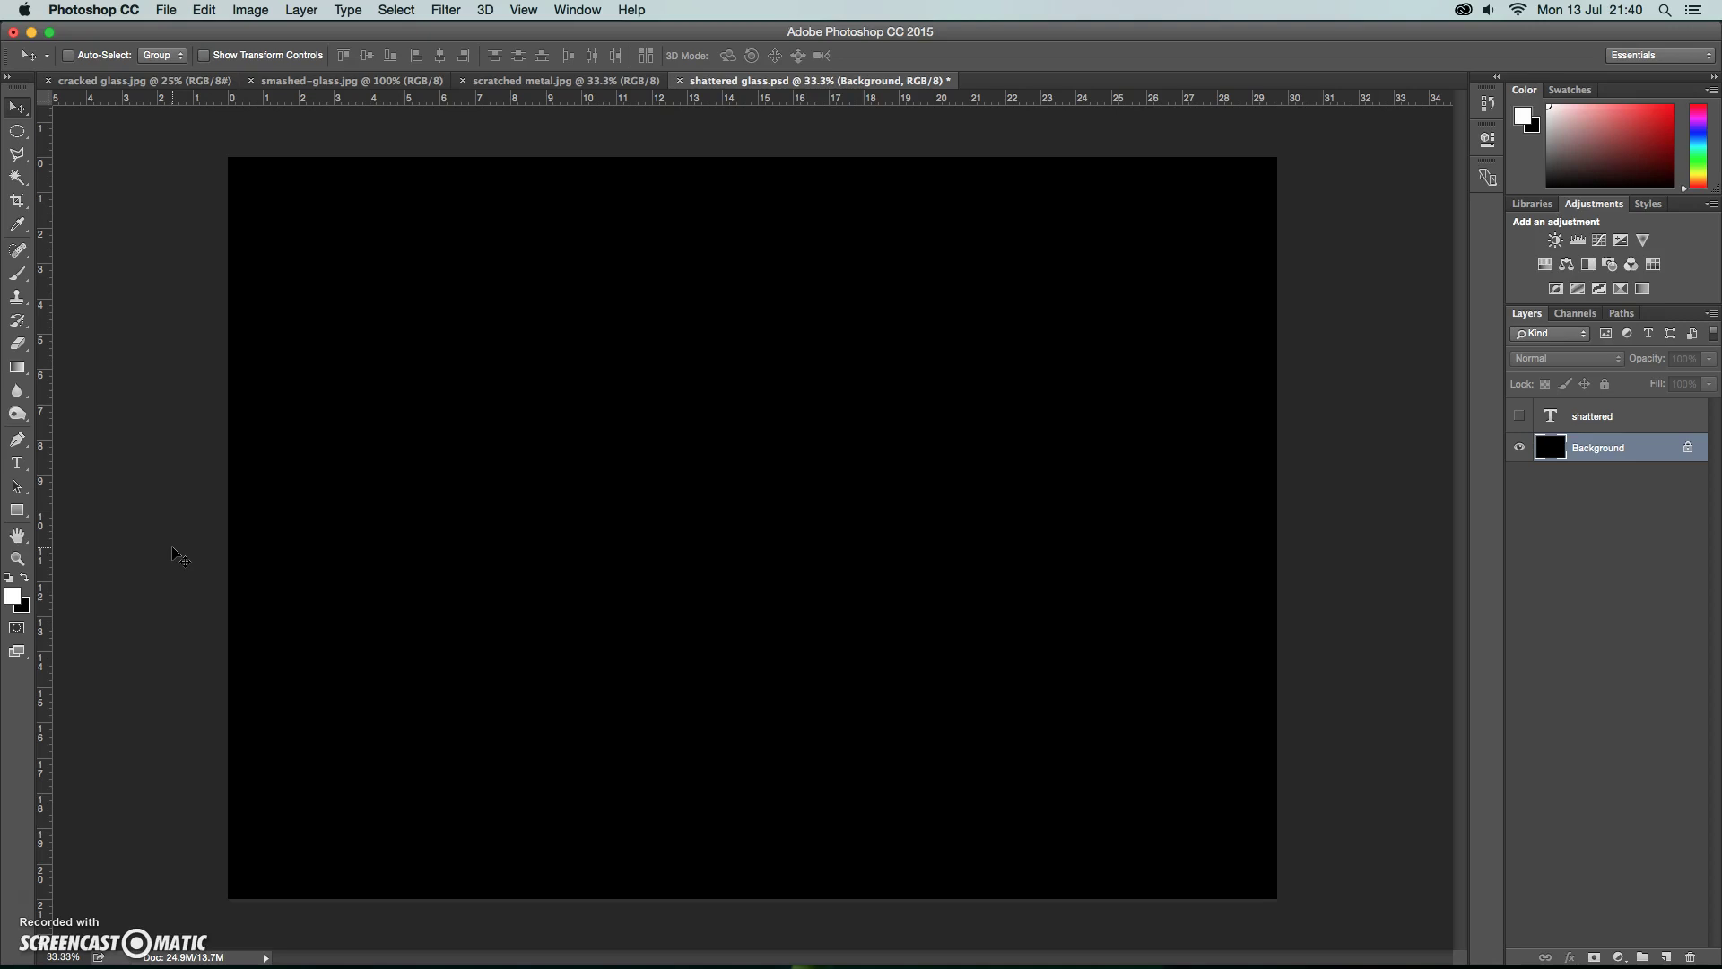
Step: Turn on visibility of the 'shattered' text layer and select it
left_click(165, 10)
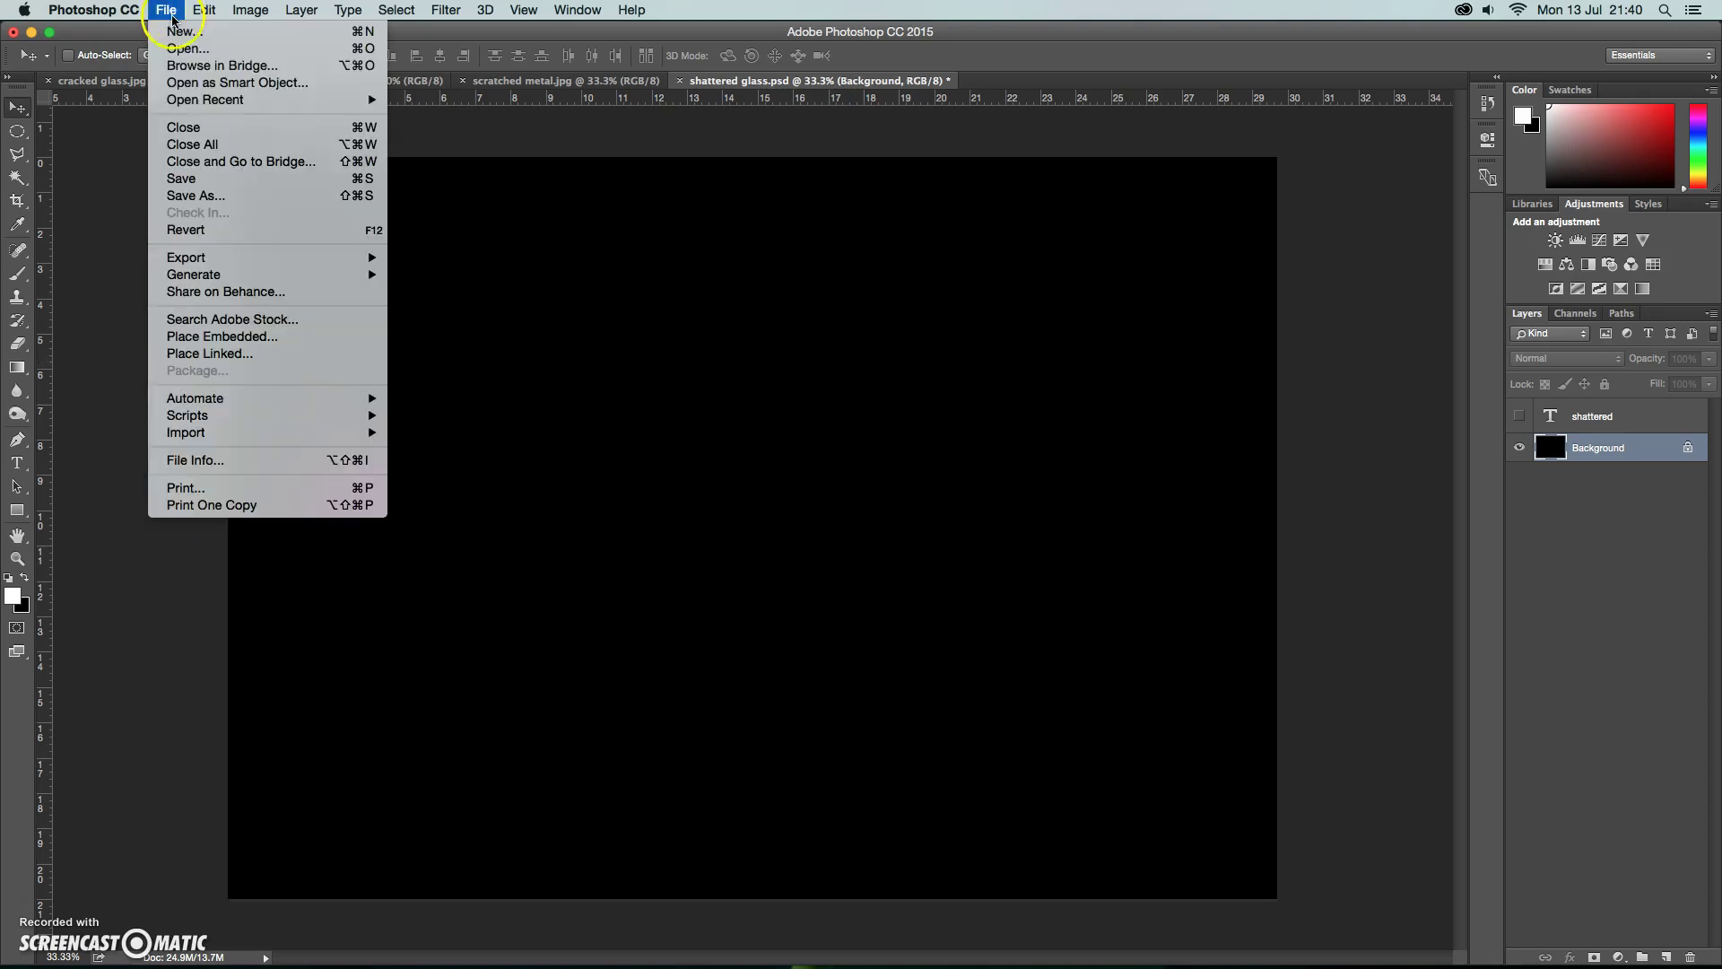
mouse_move(199, 12)
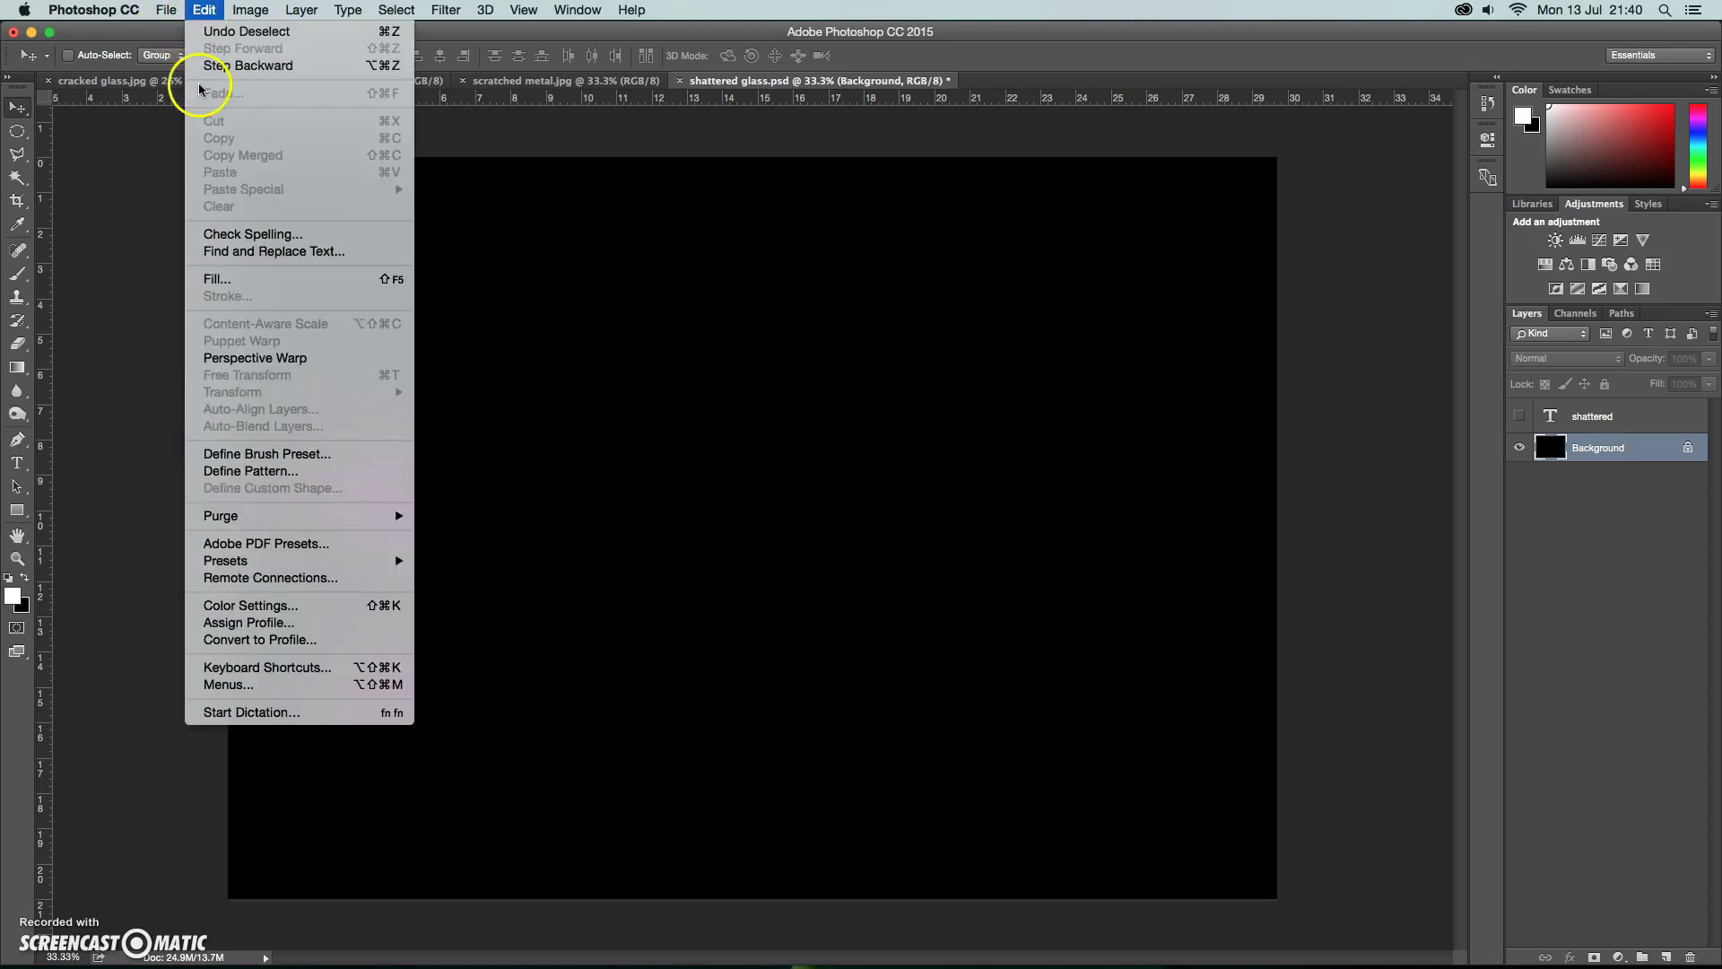
left_click(106, 296)
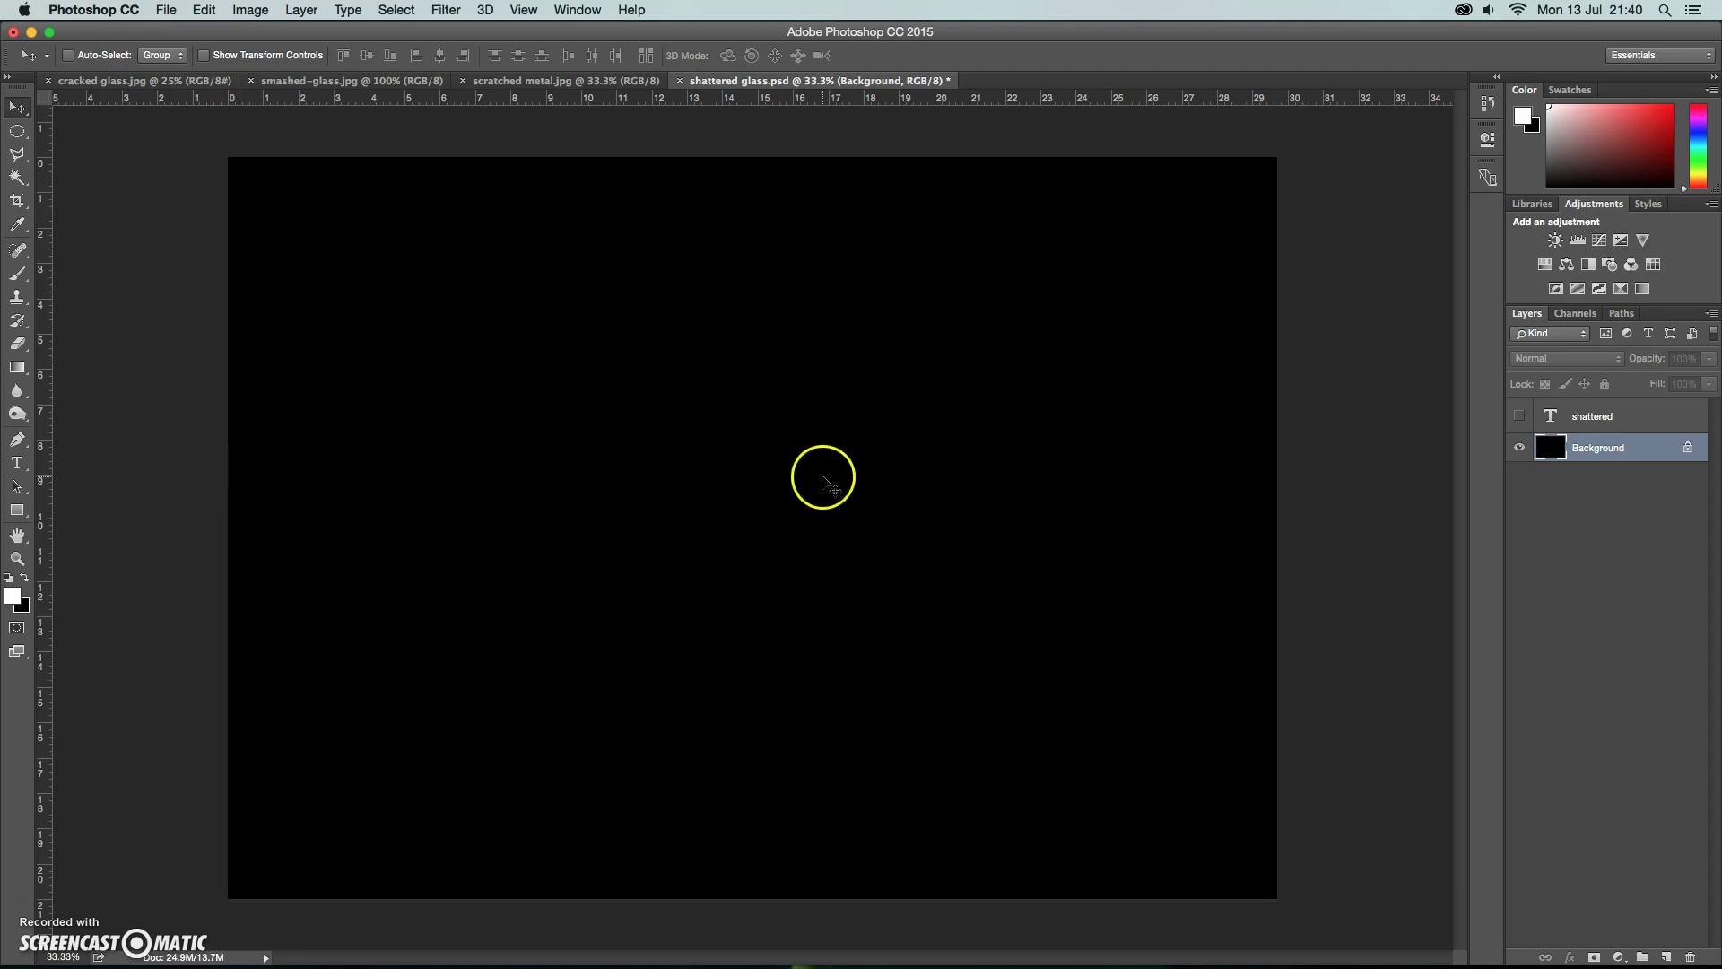
left_click(1521, 418)
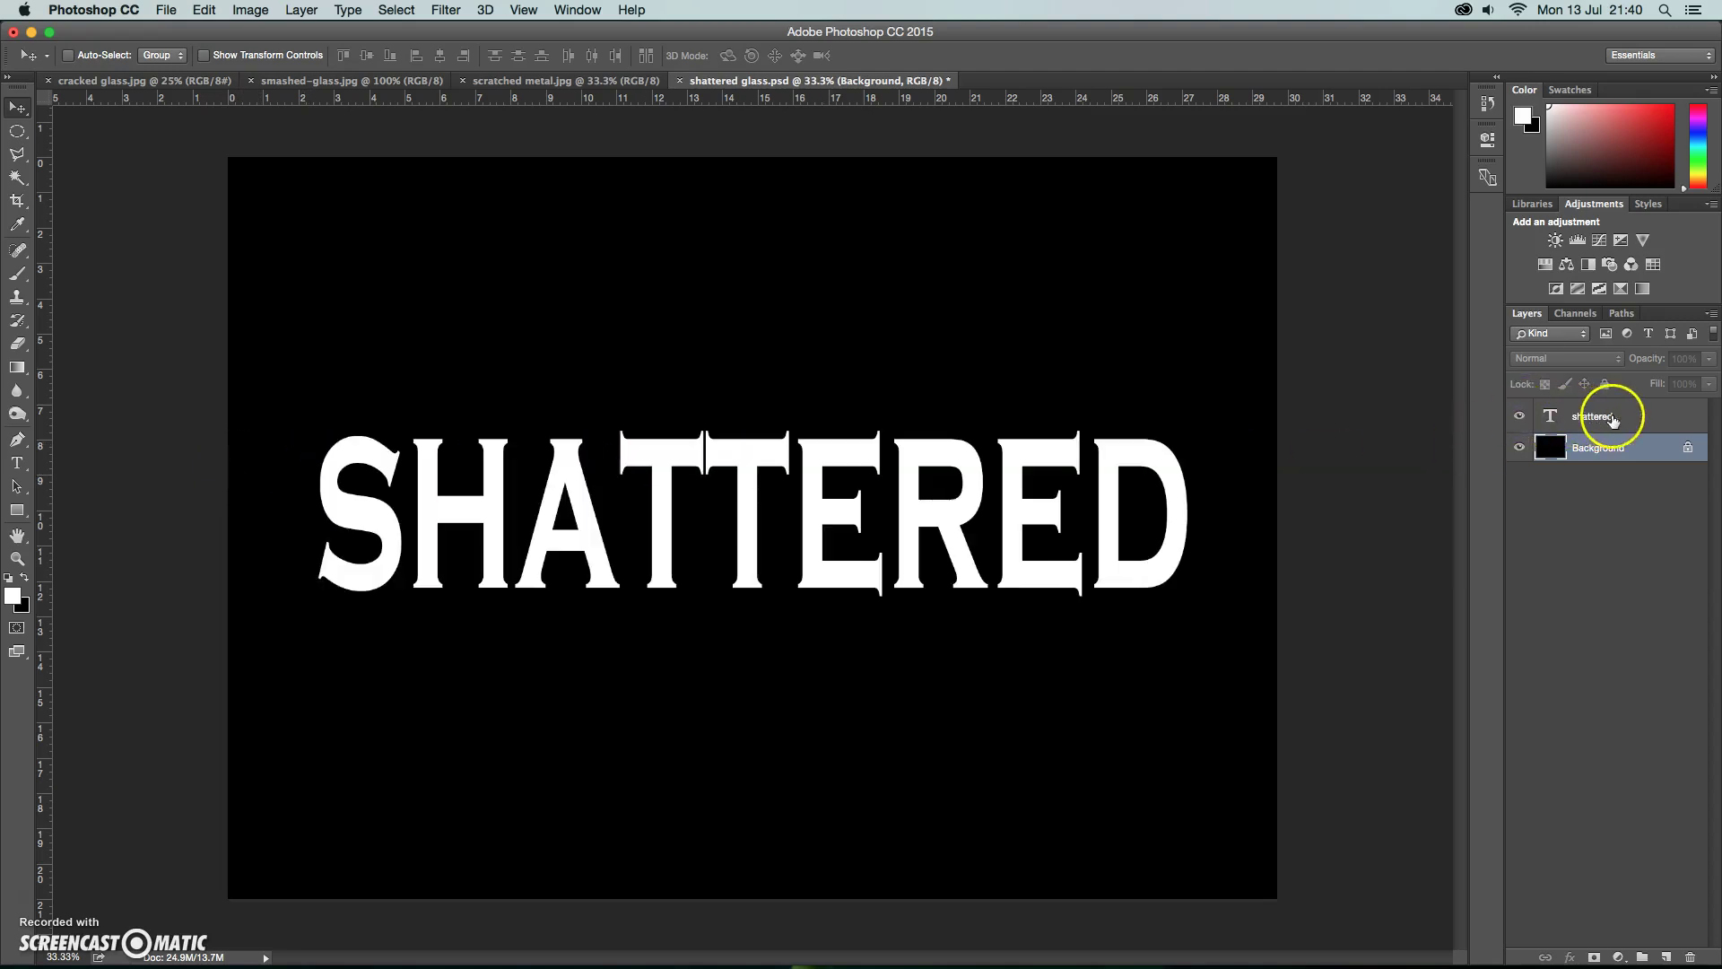
left_click(1612, 419)
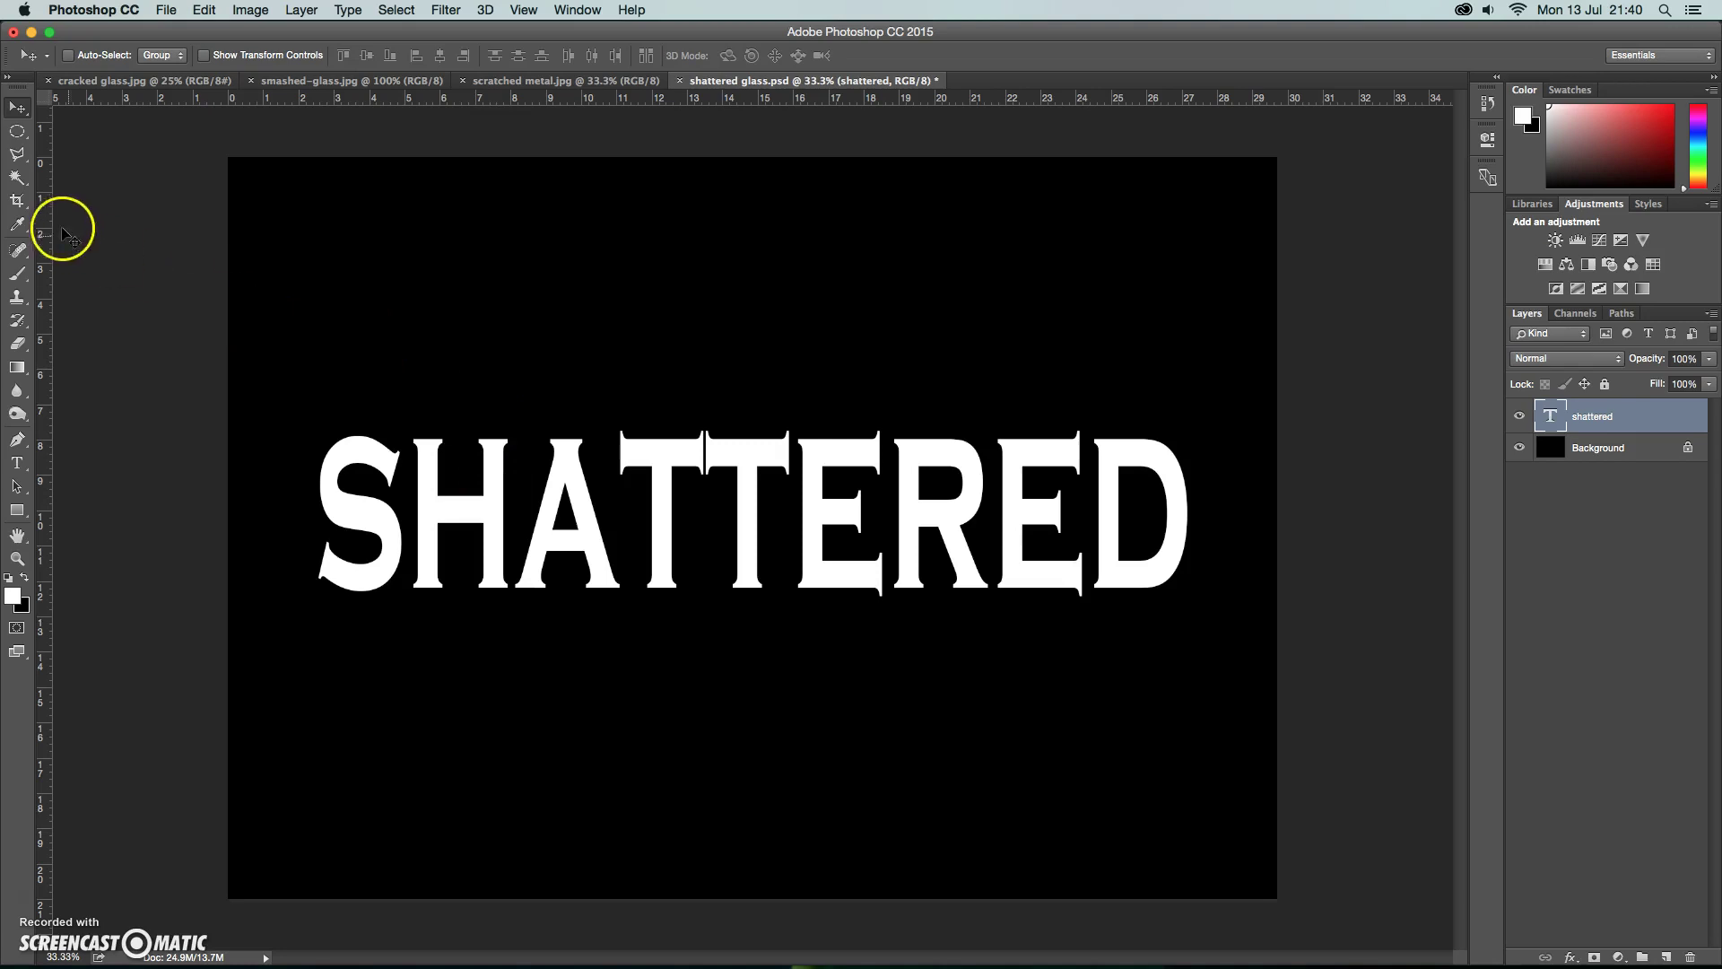
Step: Draw a triangular shard selection over the top of the S with the Polygonal Lasso
left_click(16, 157)
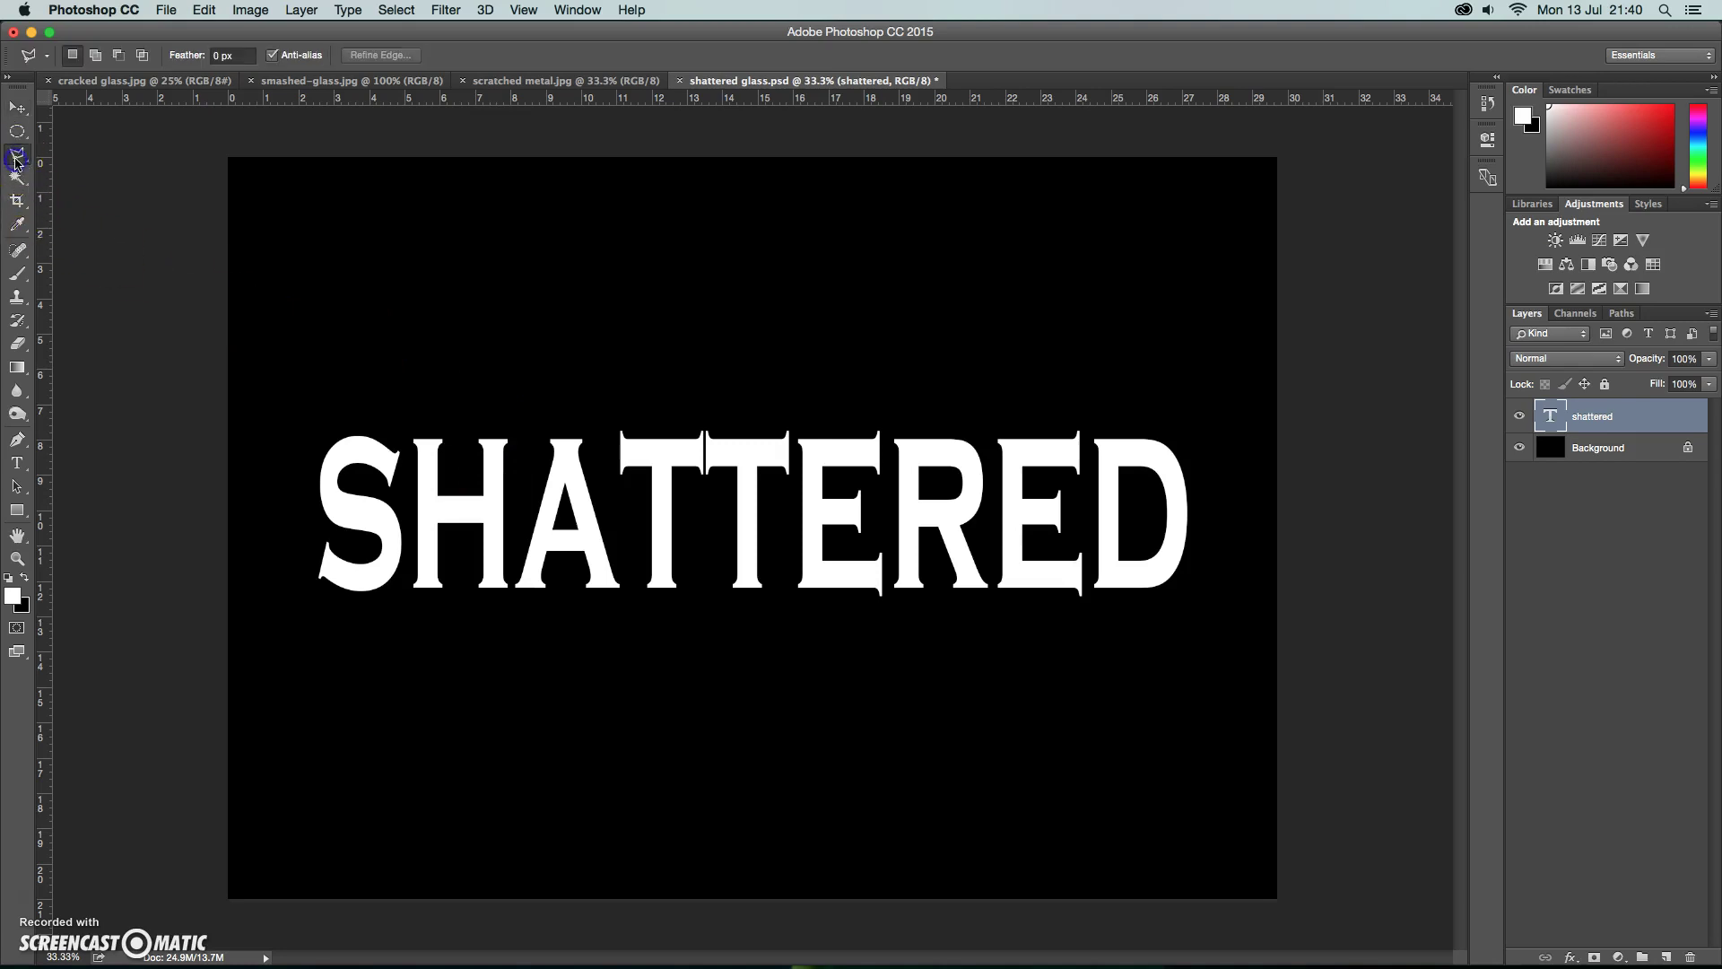
left_click(327, 411)
left_click(362, 455)
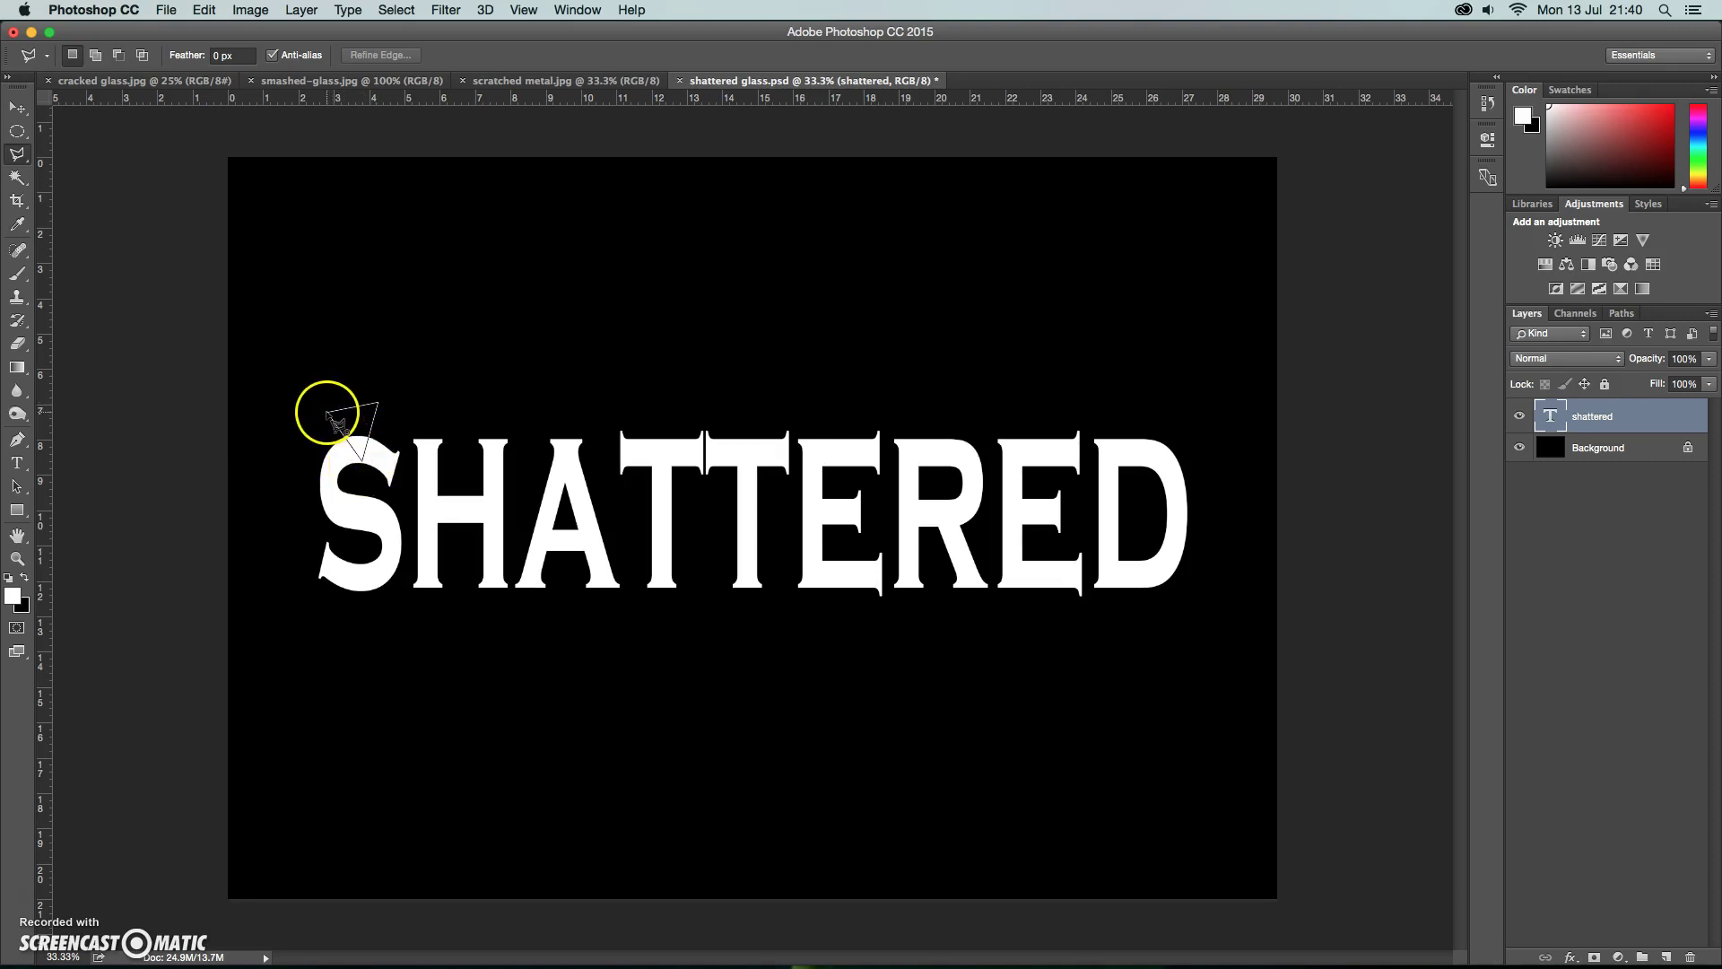
left_click(401, 422)
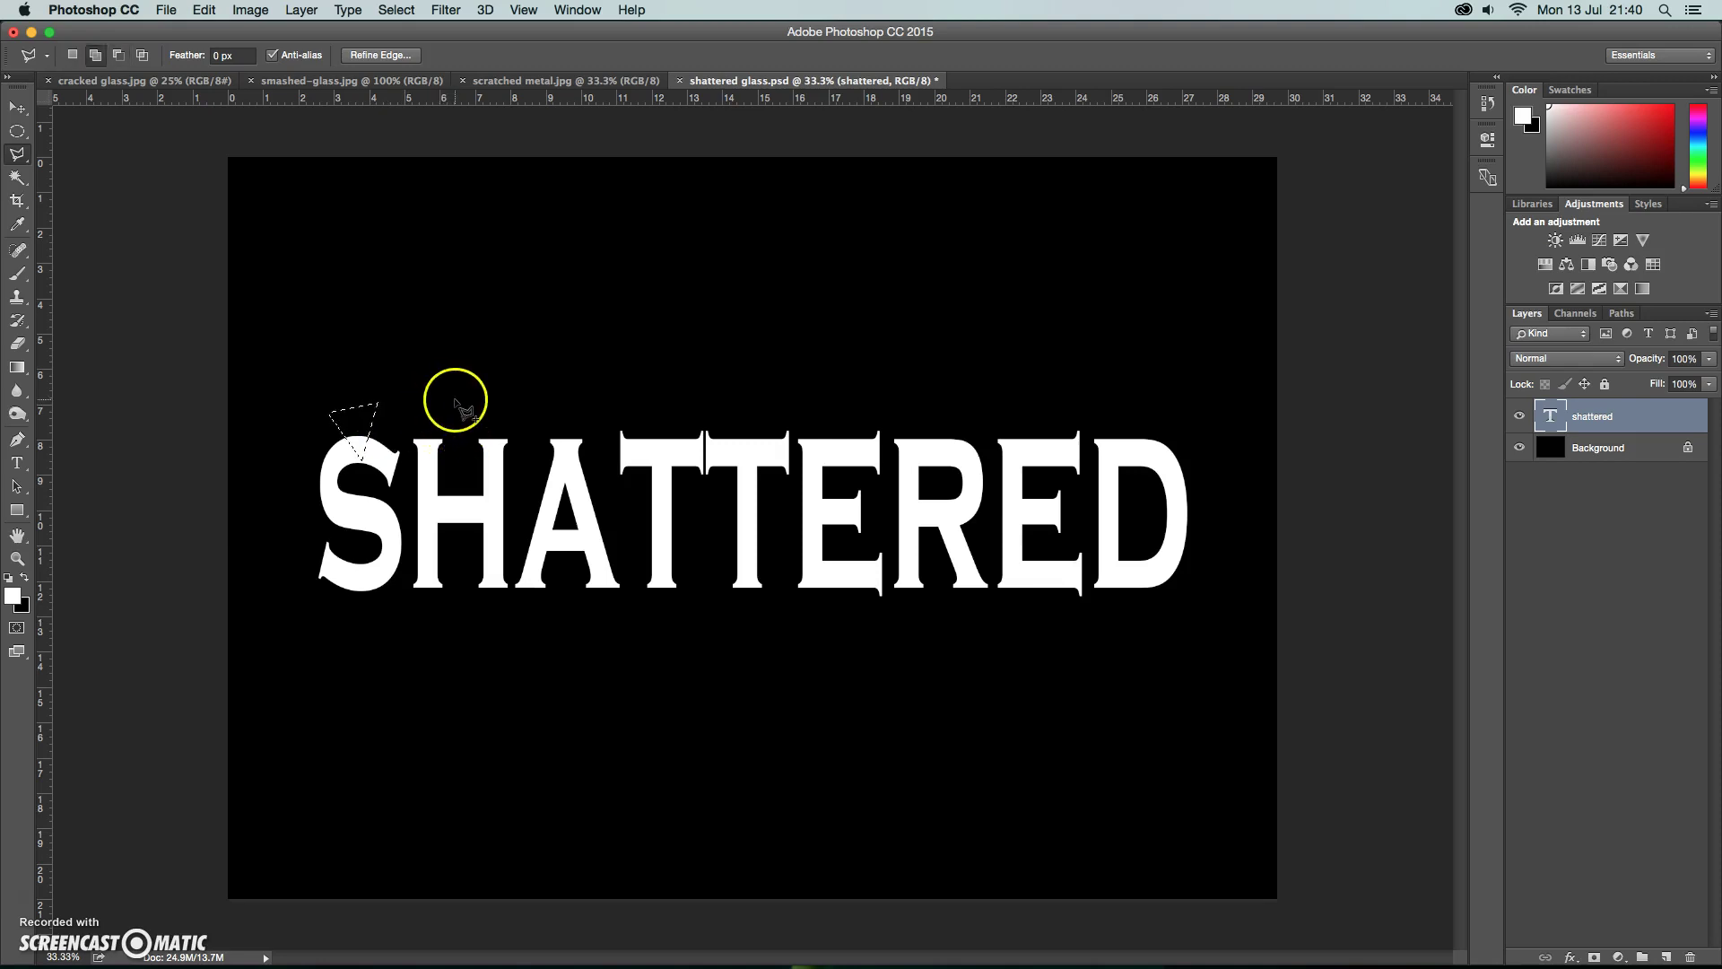
Step: Add two more triangular shard selections over the tops of the H and A
left_click(433, 398, "shift")
left_click(449, 505)
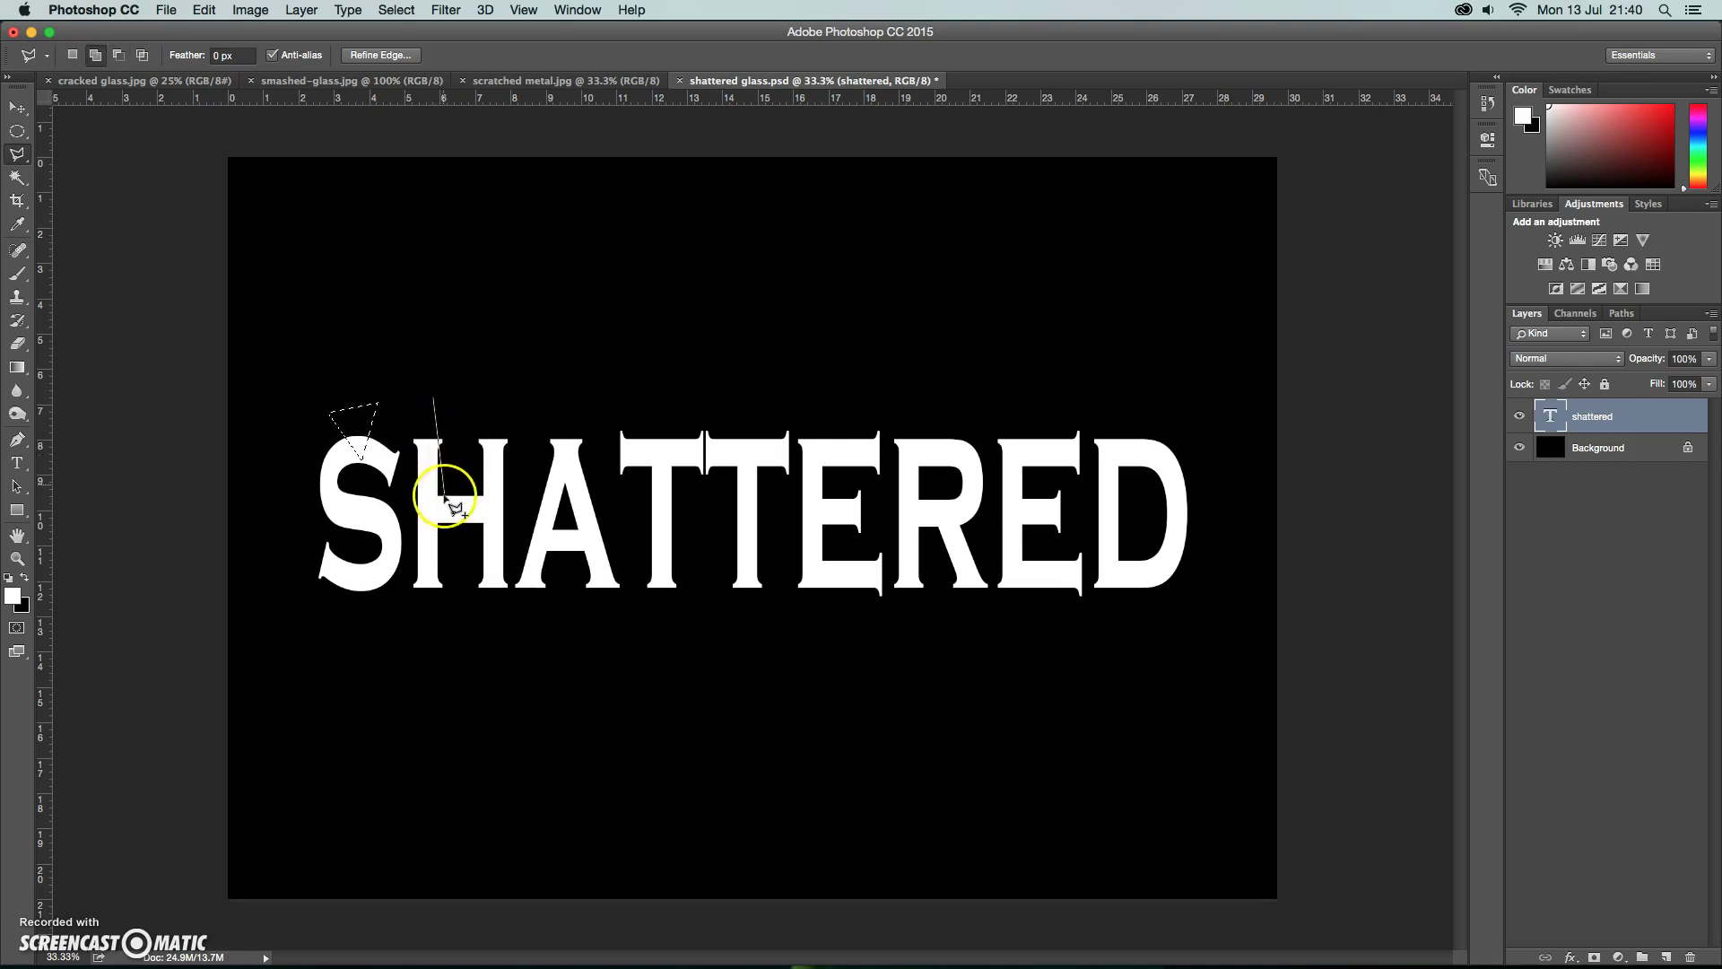
left_click(481, 401)
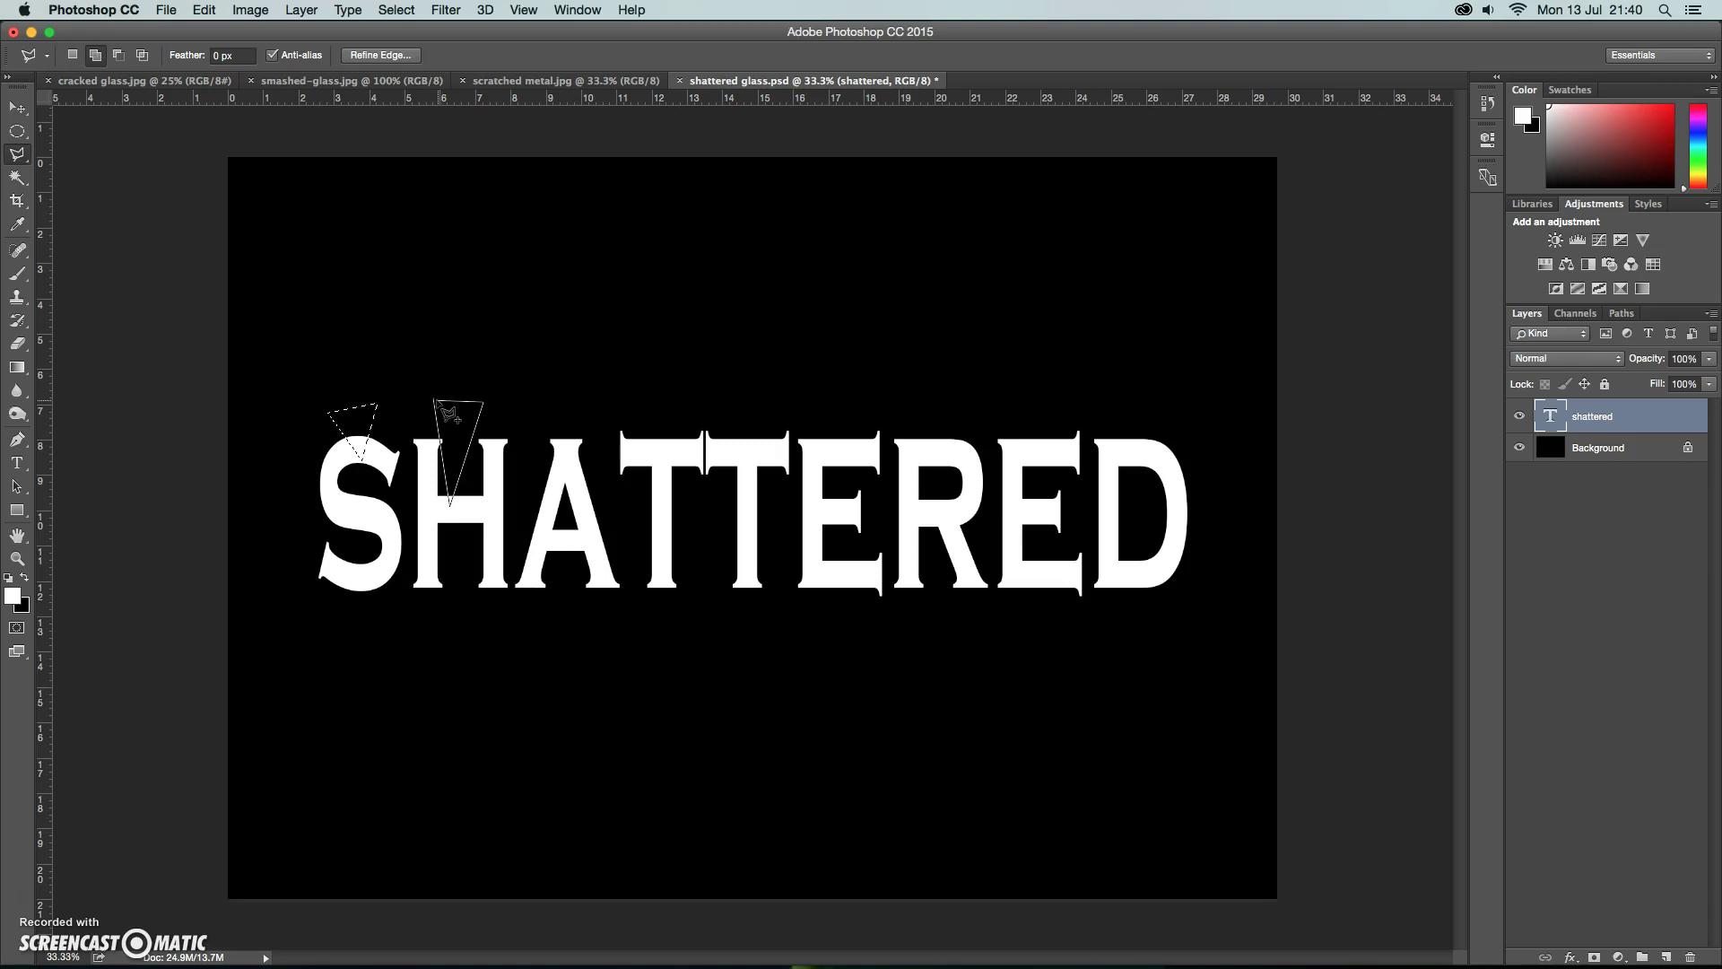
left_click(434, 400)
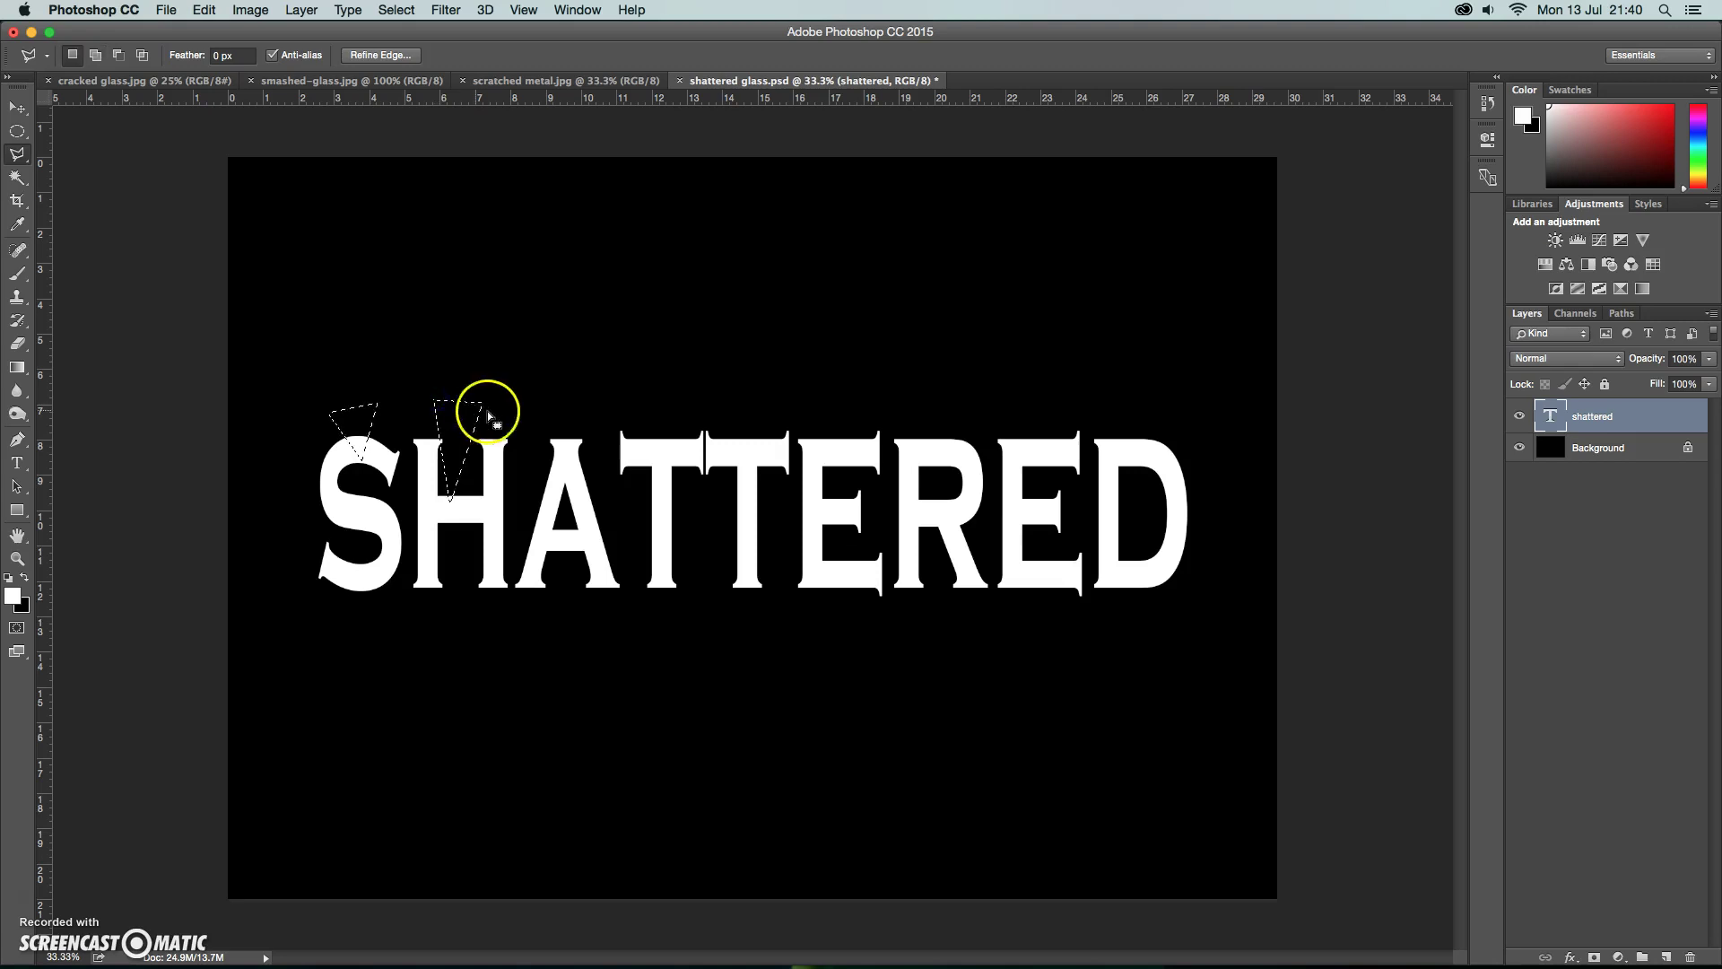
left_click(540, 397)
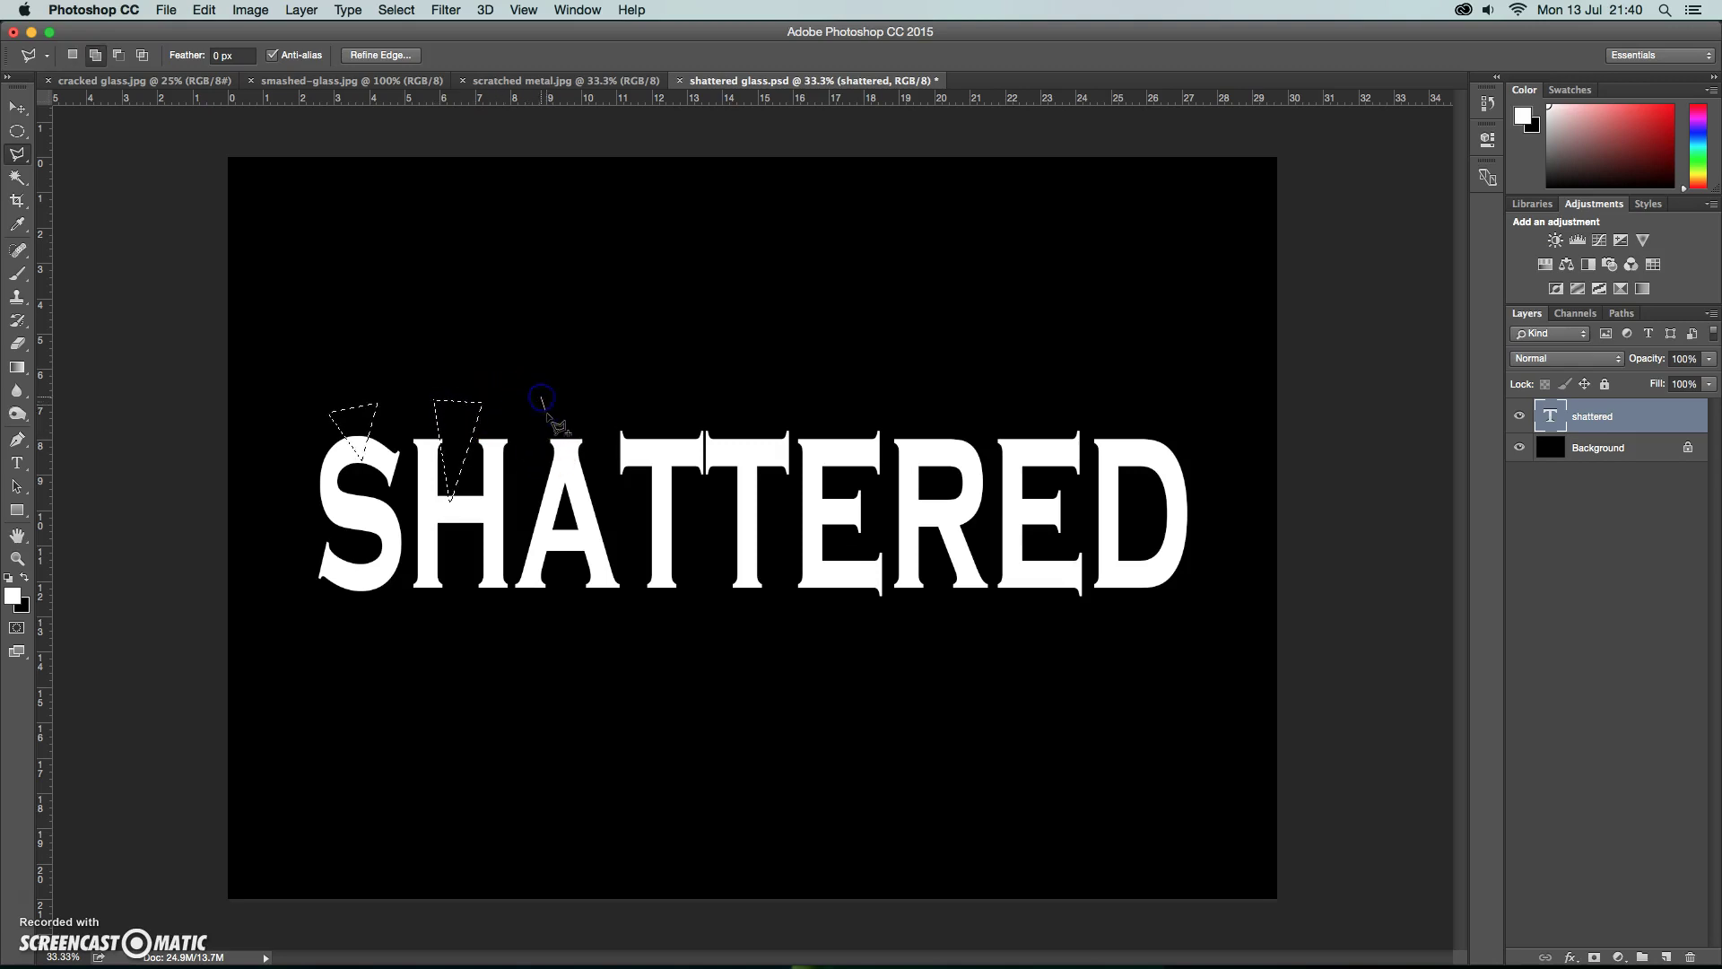
left_click(569, 482)
left_click(580, 395)
left_click(542, 397)
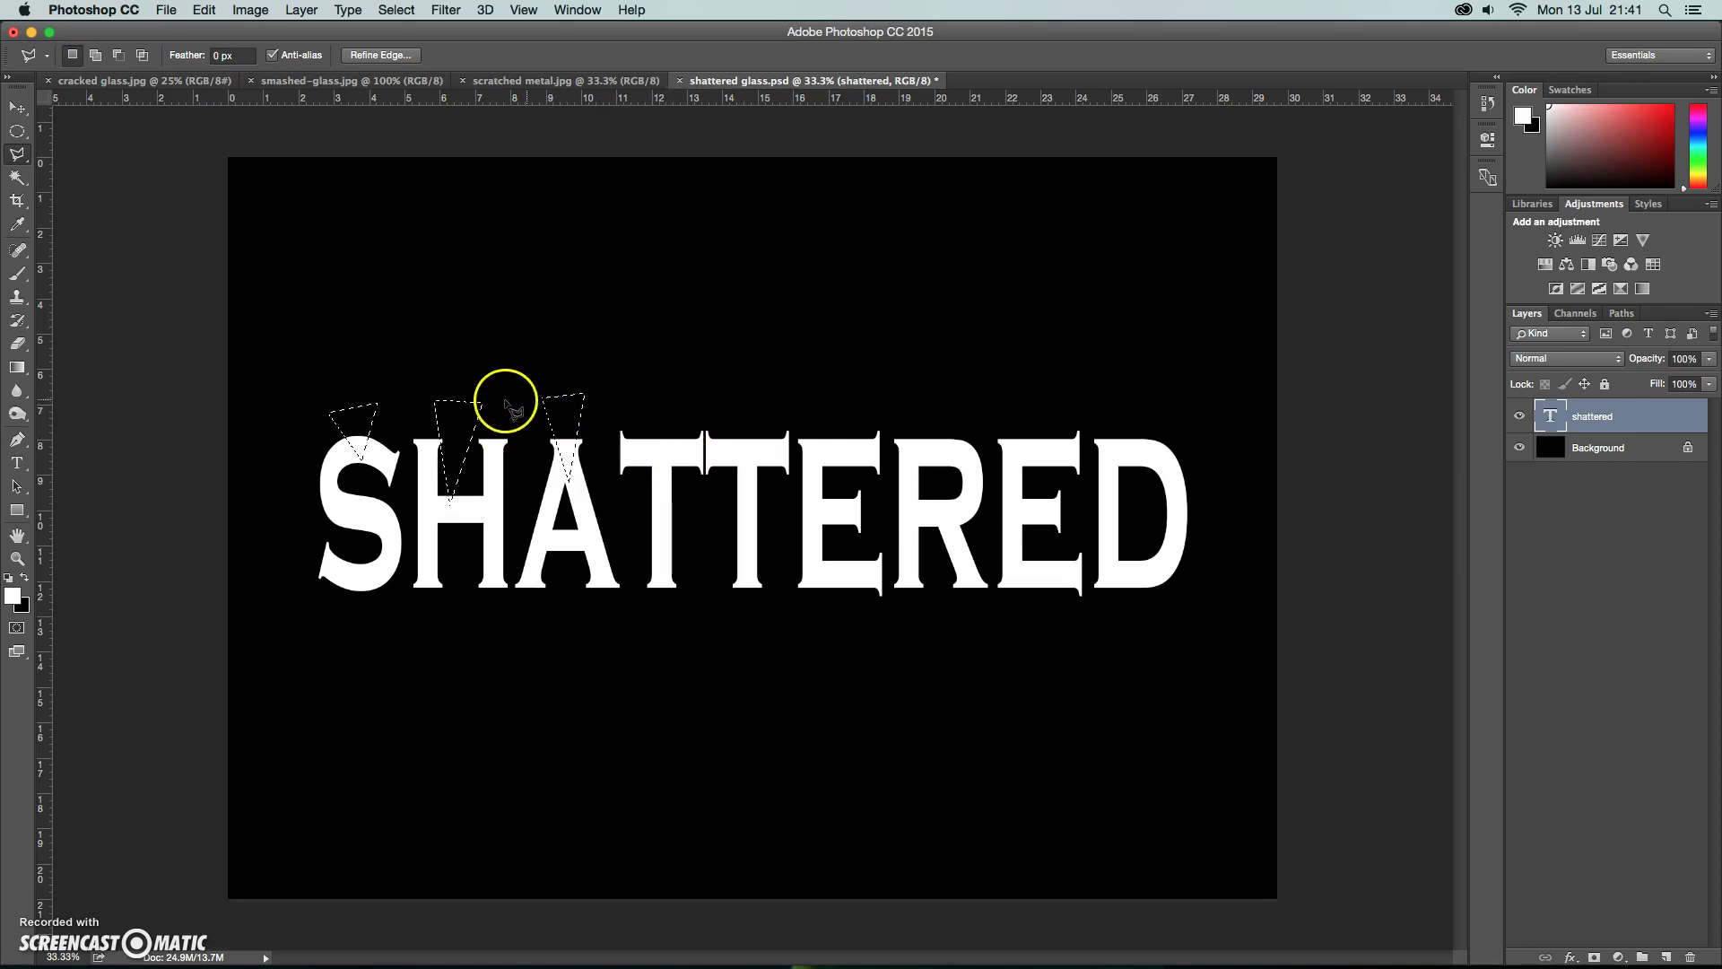
Step: Load the saved 'shatter' channel as the selection via Select > Load Selection
left_click(365, 418)
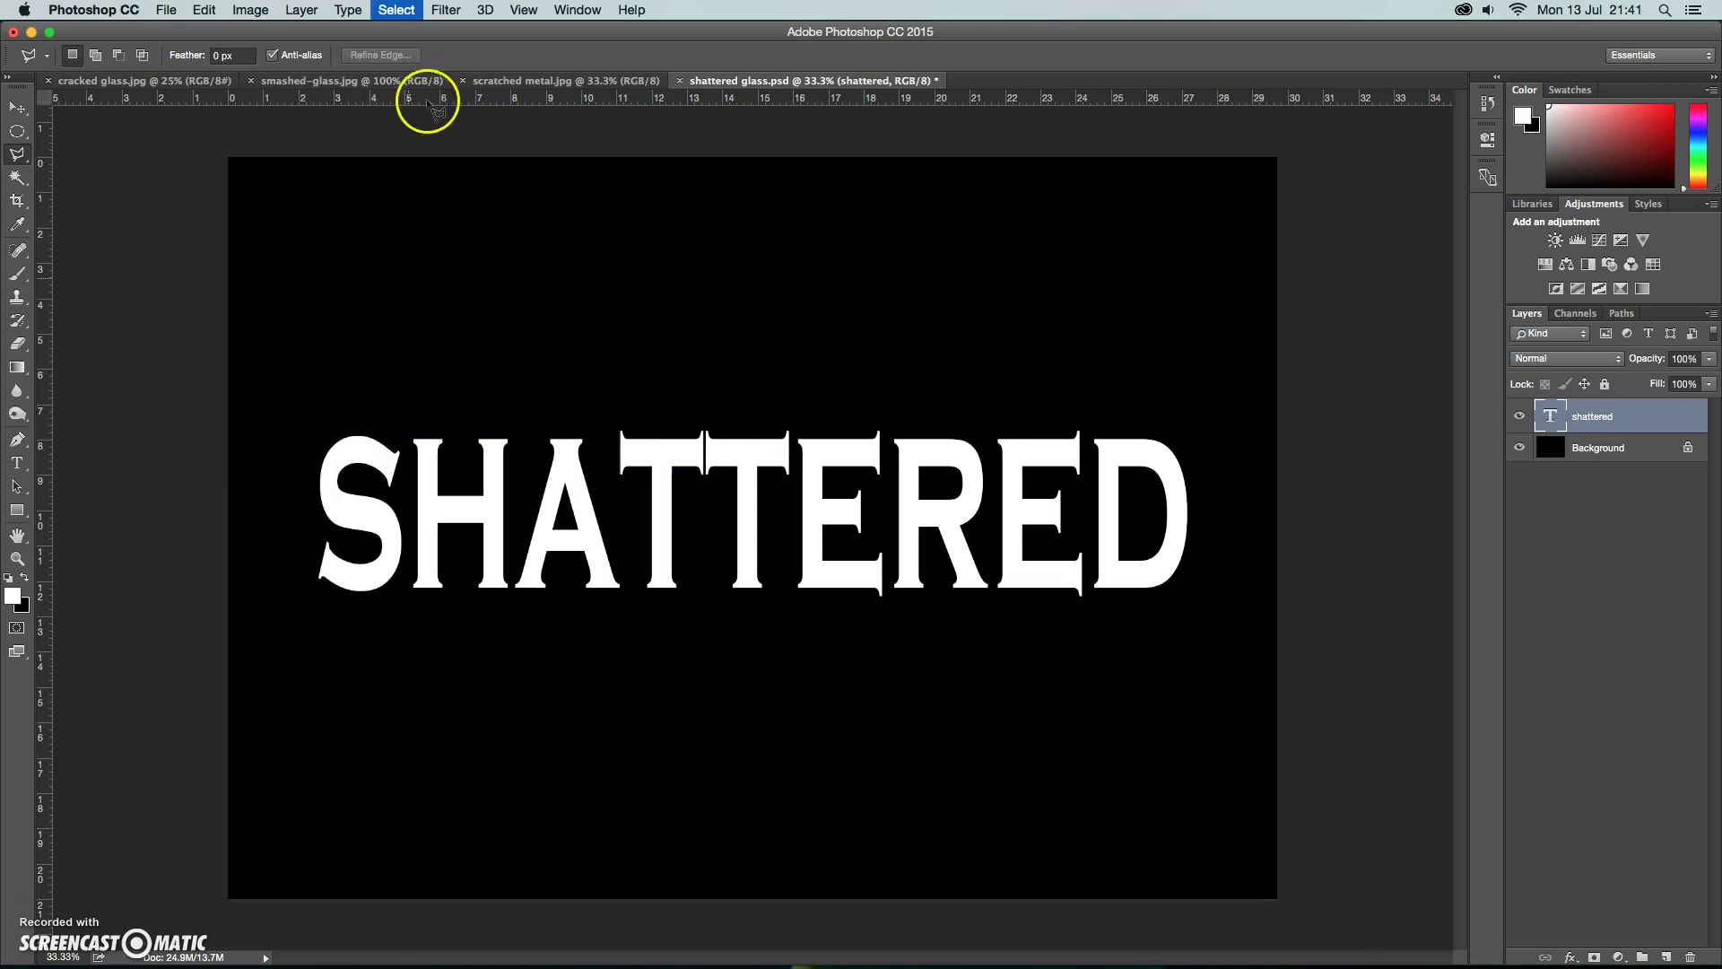
left_click(396, 10)
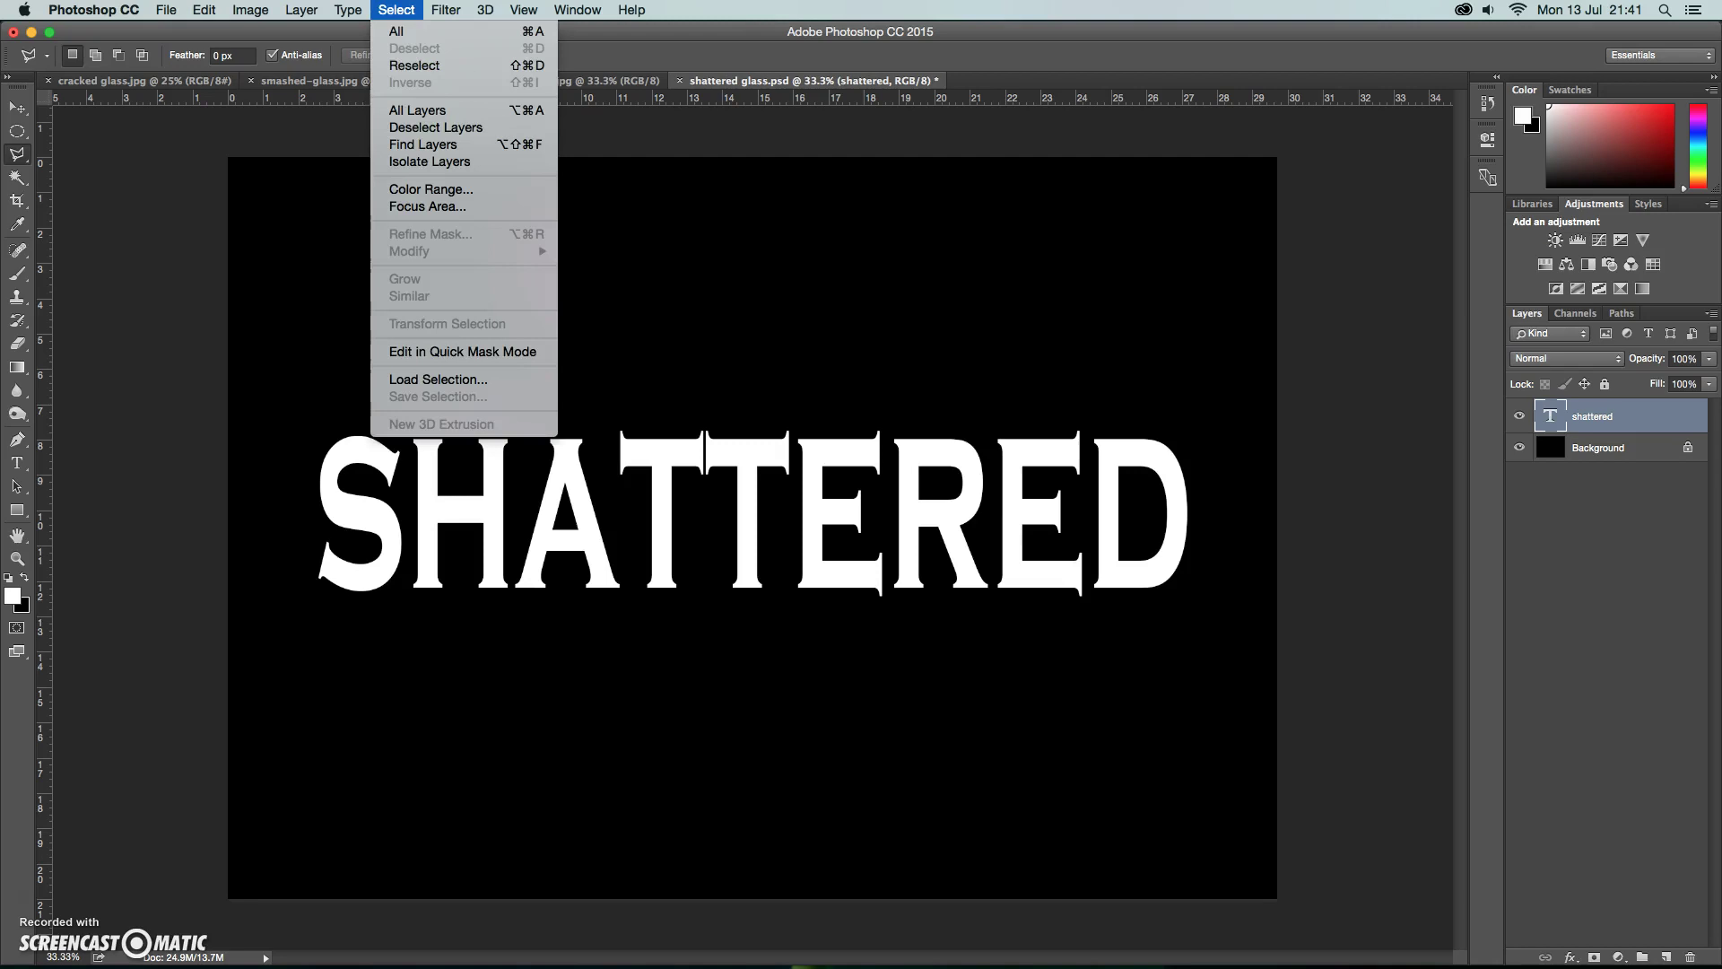
left_click(430, 381)
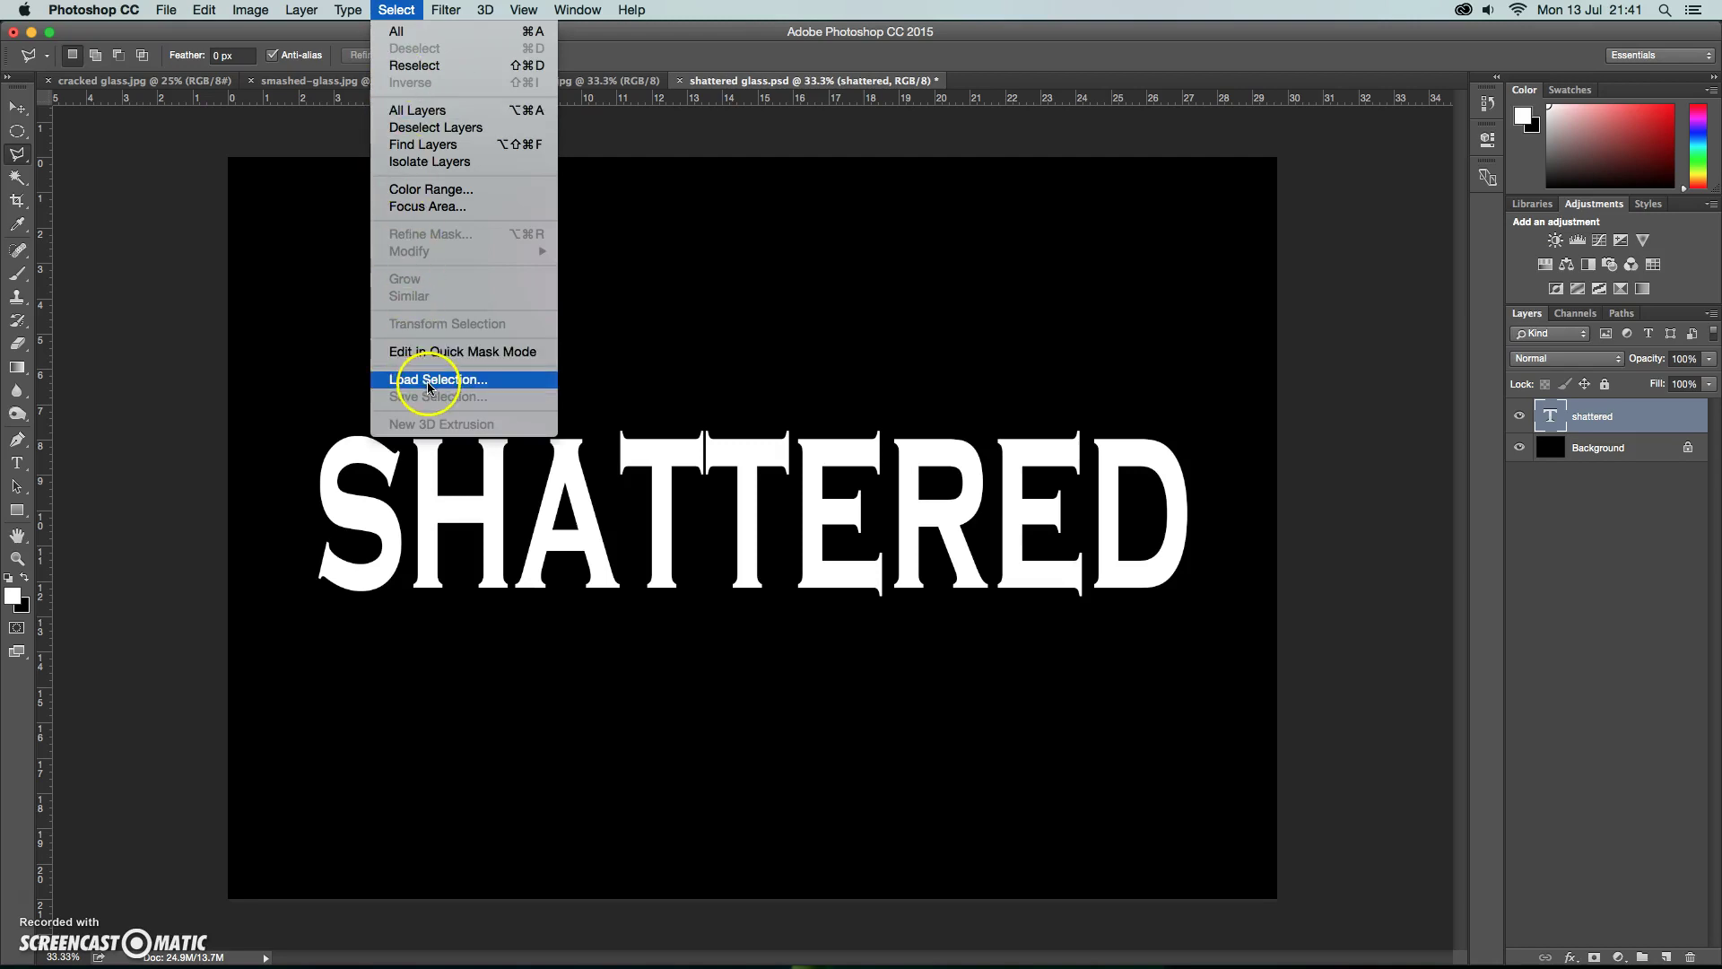
left_click(790, 414)
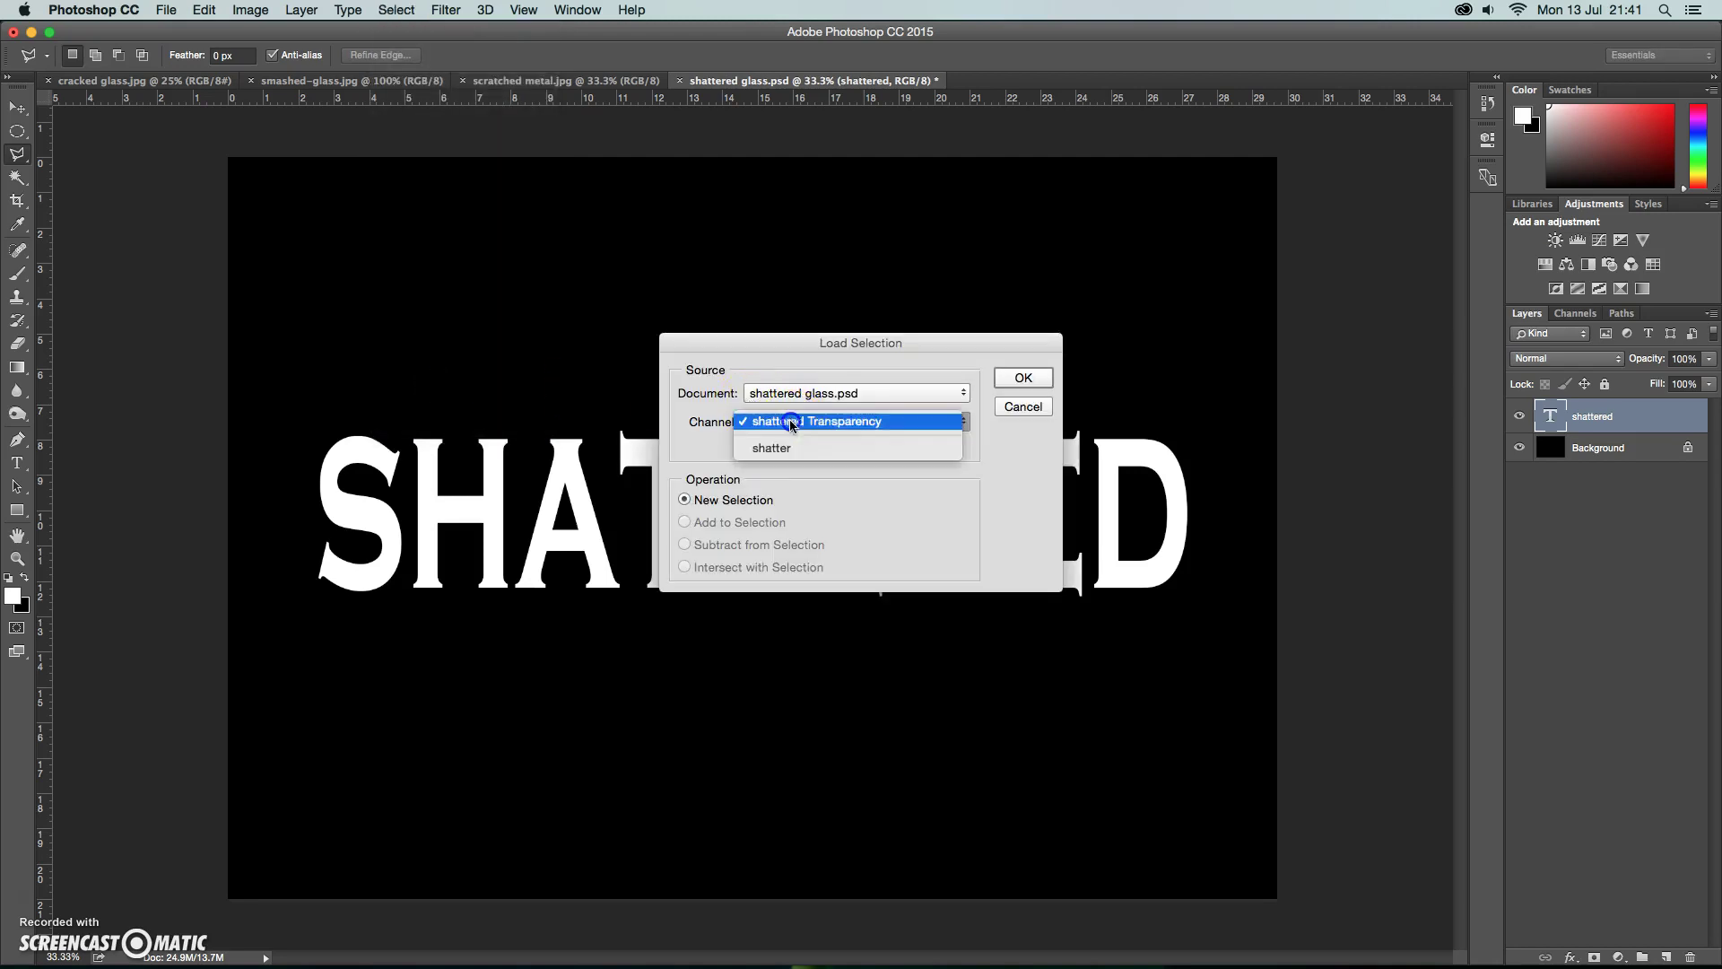
left_click(789, 442)
left_click(1014, 381)
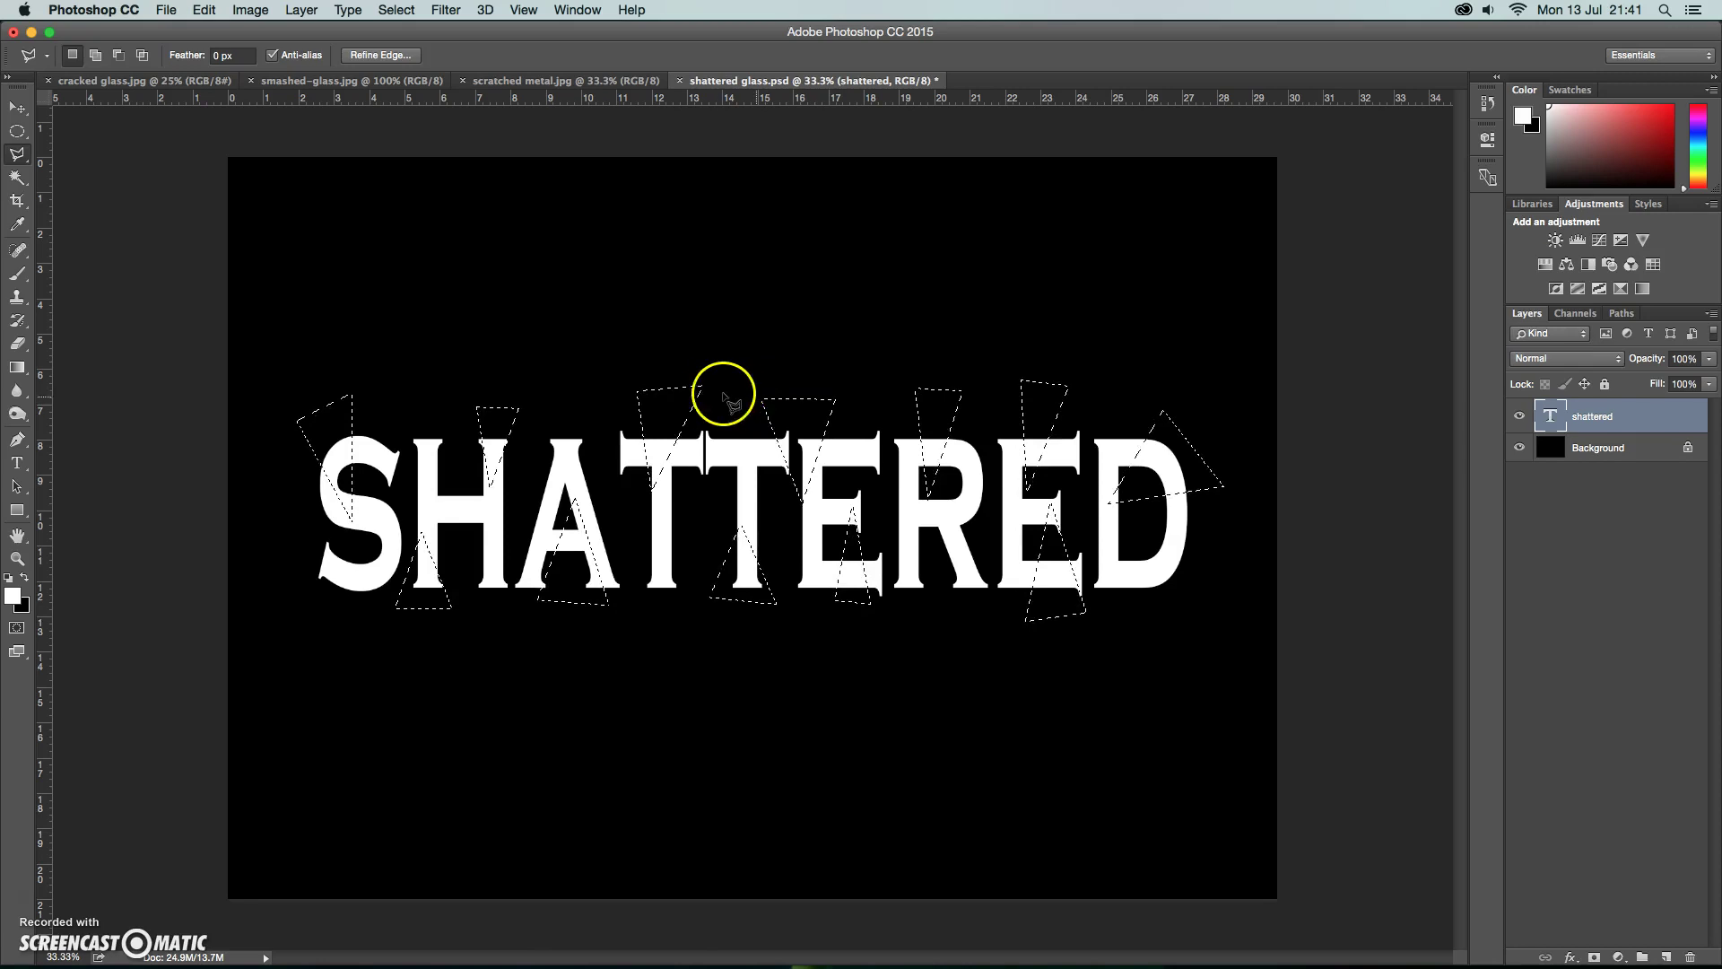
left_click(396, 10)
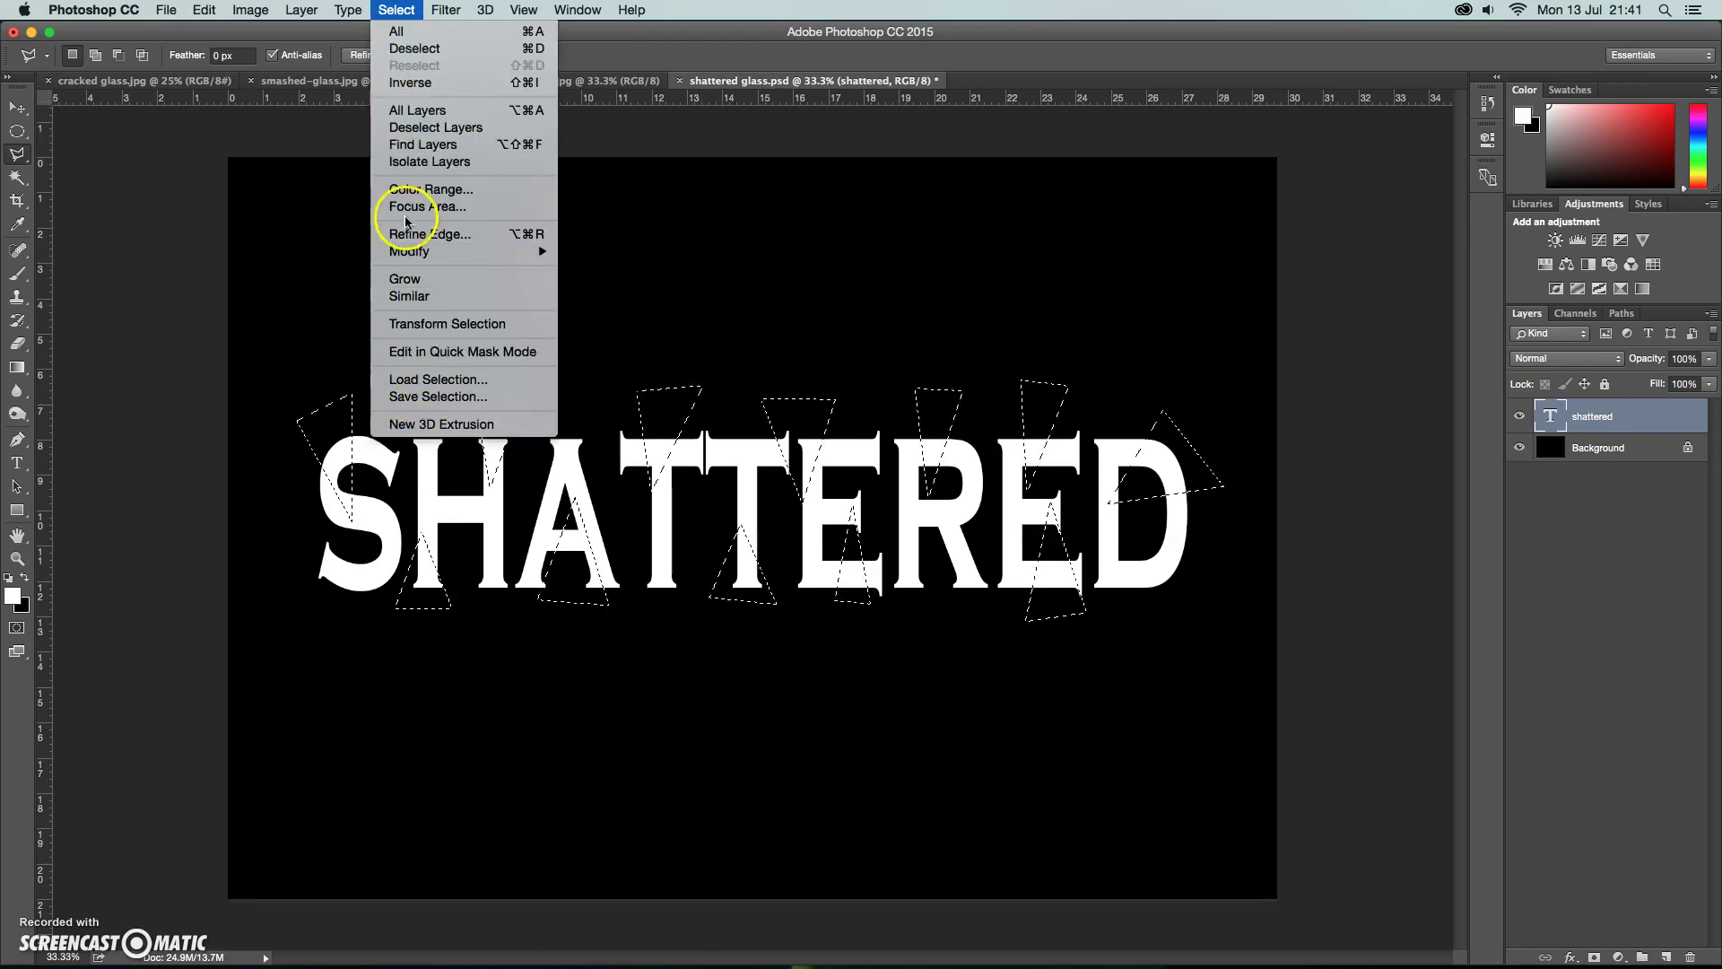
key("Escape")
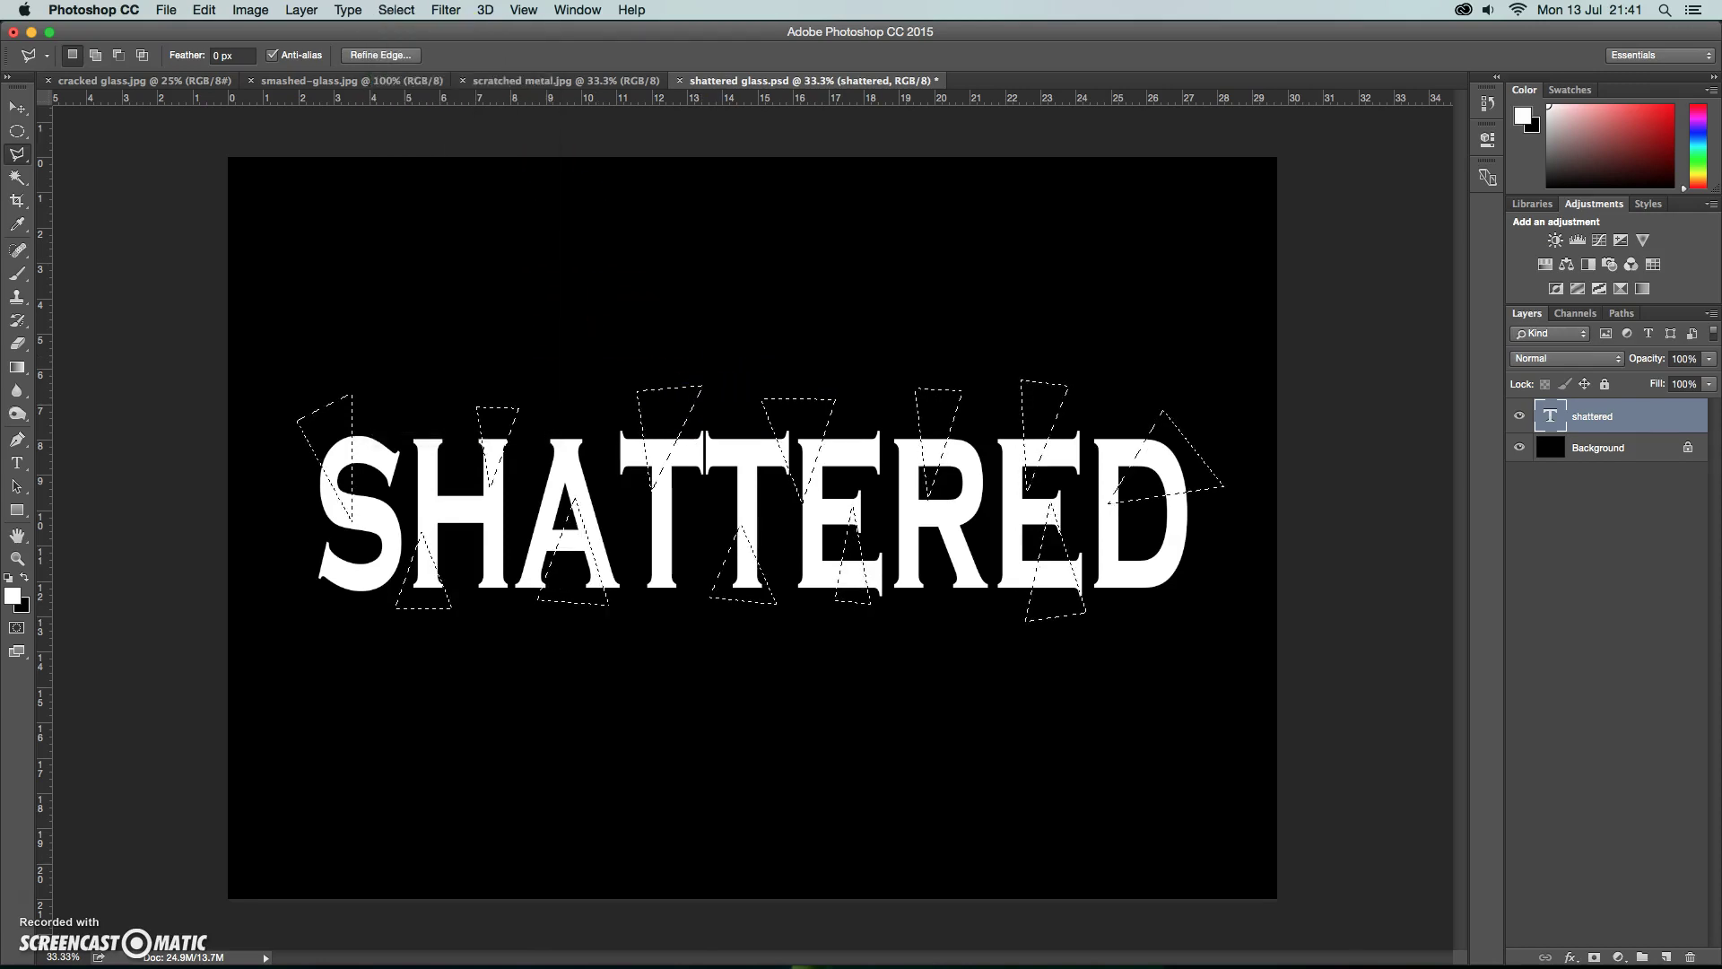
Step: Rasterize the 'shattered' type layer from its context menu
right_click(1654, 422)
left_click(1558, 402)
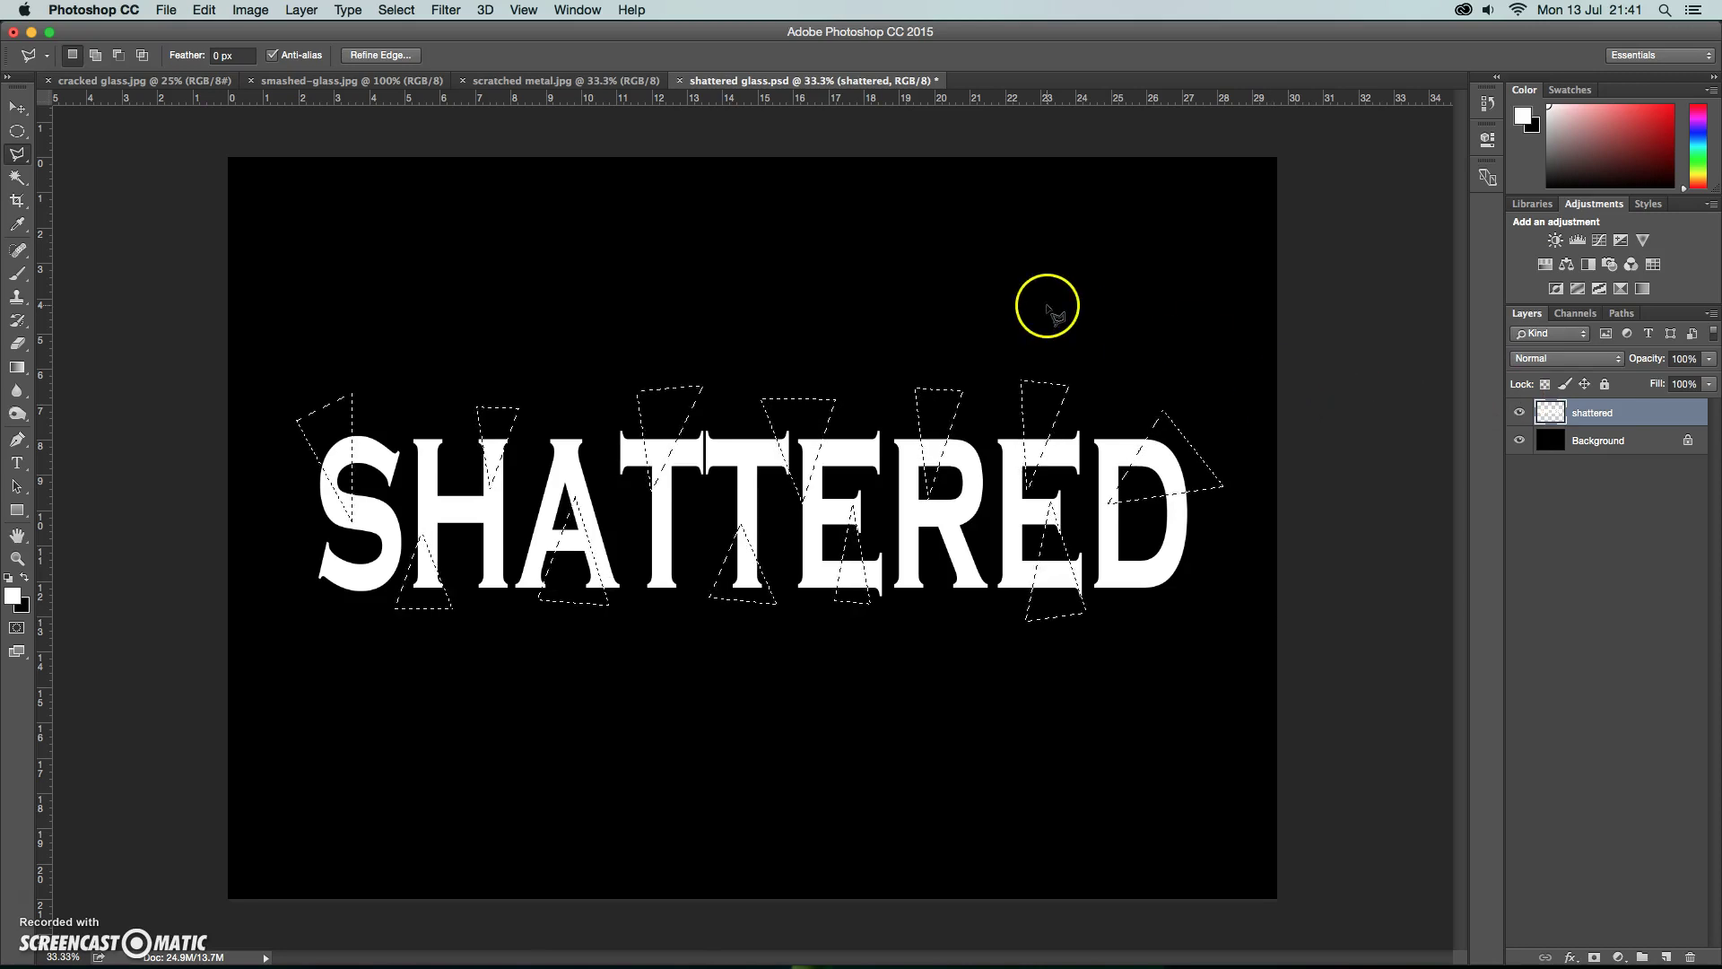
Step: Free Transform the selected fragments taller and slightly wider, shift them right, and commit
left_click(203, 10)
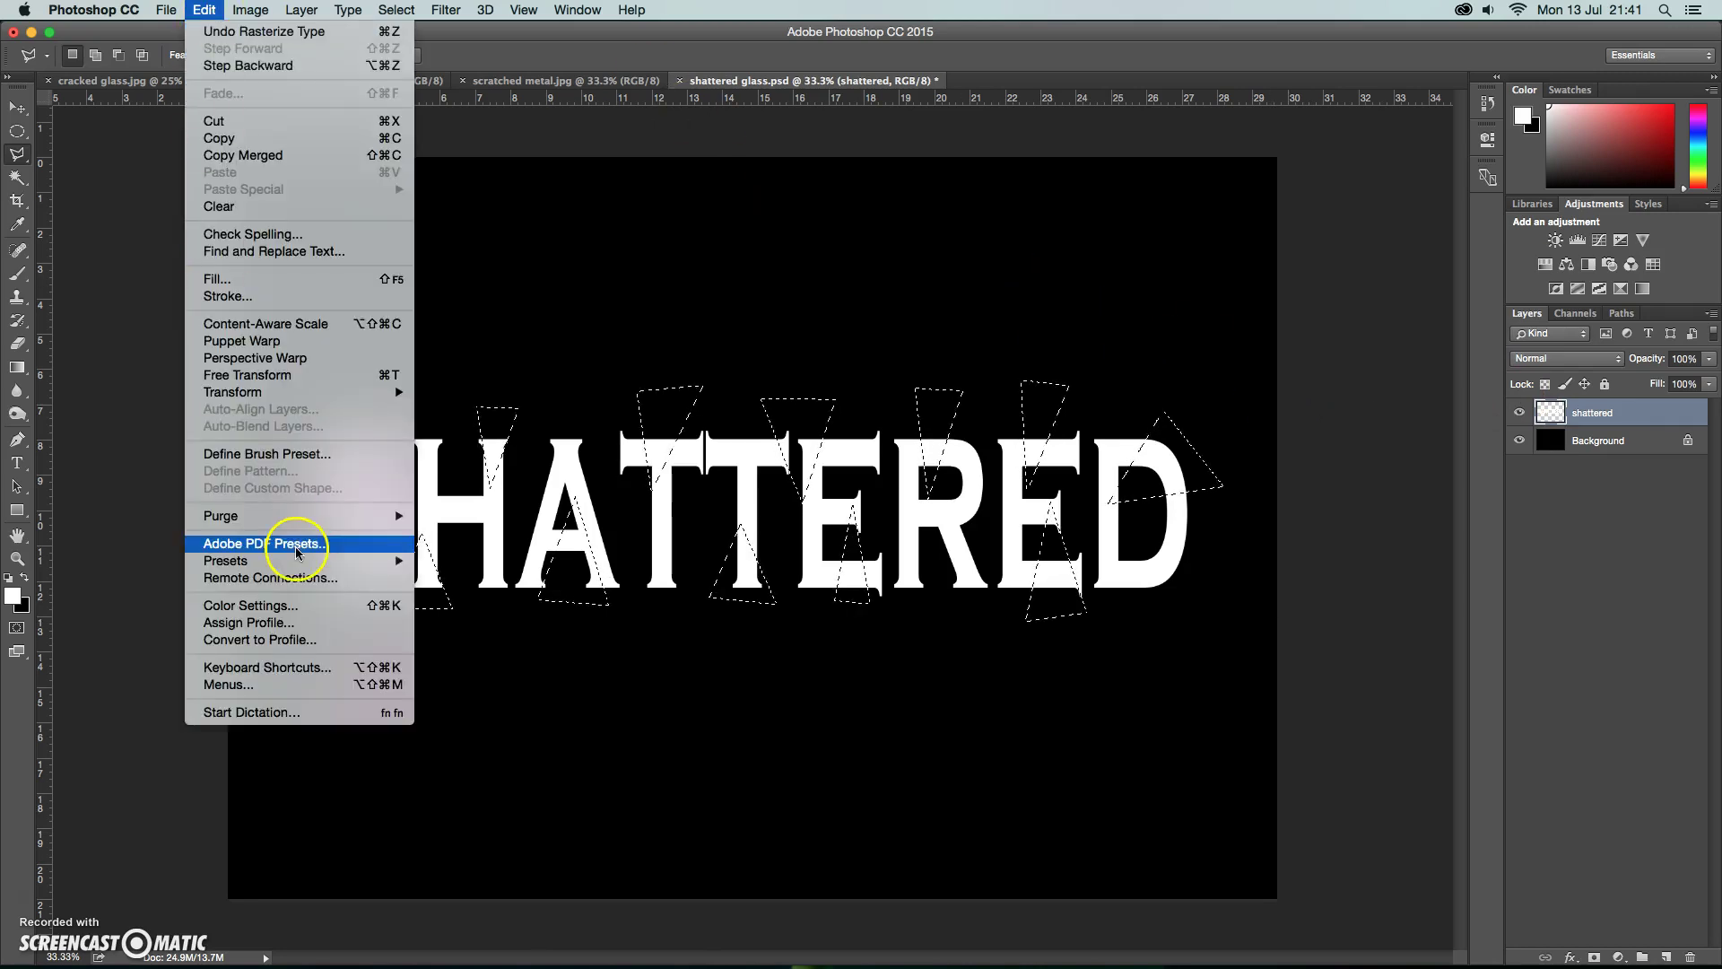
mouse_move(368, 392)
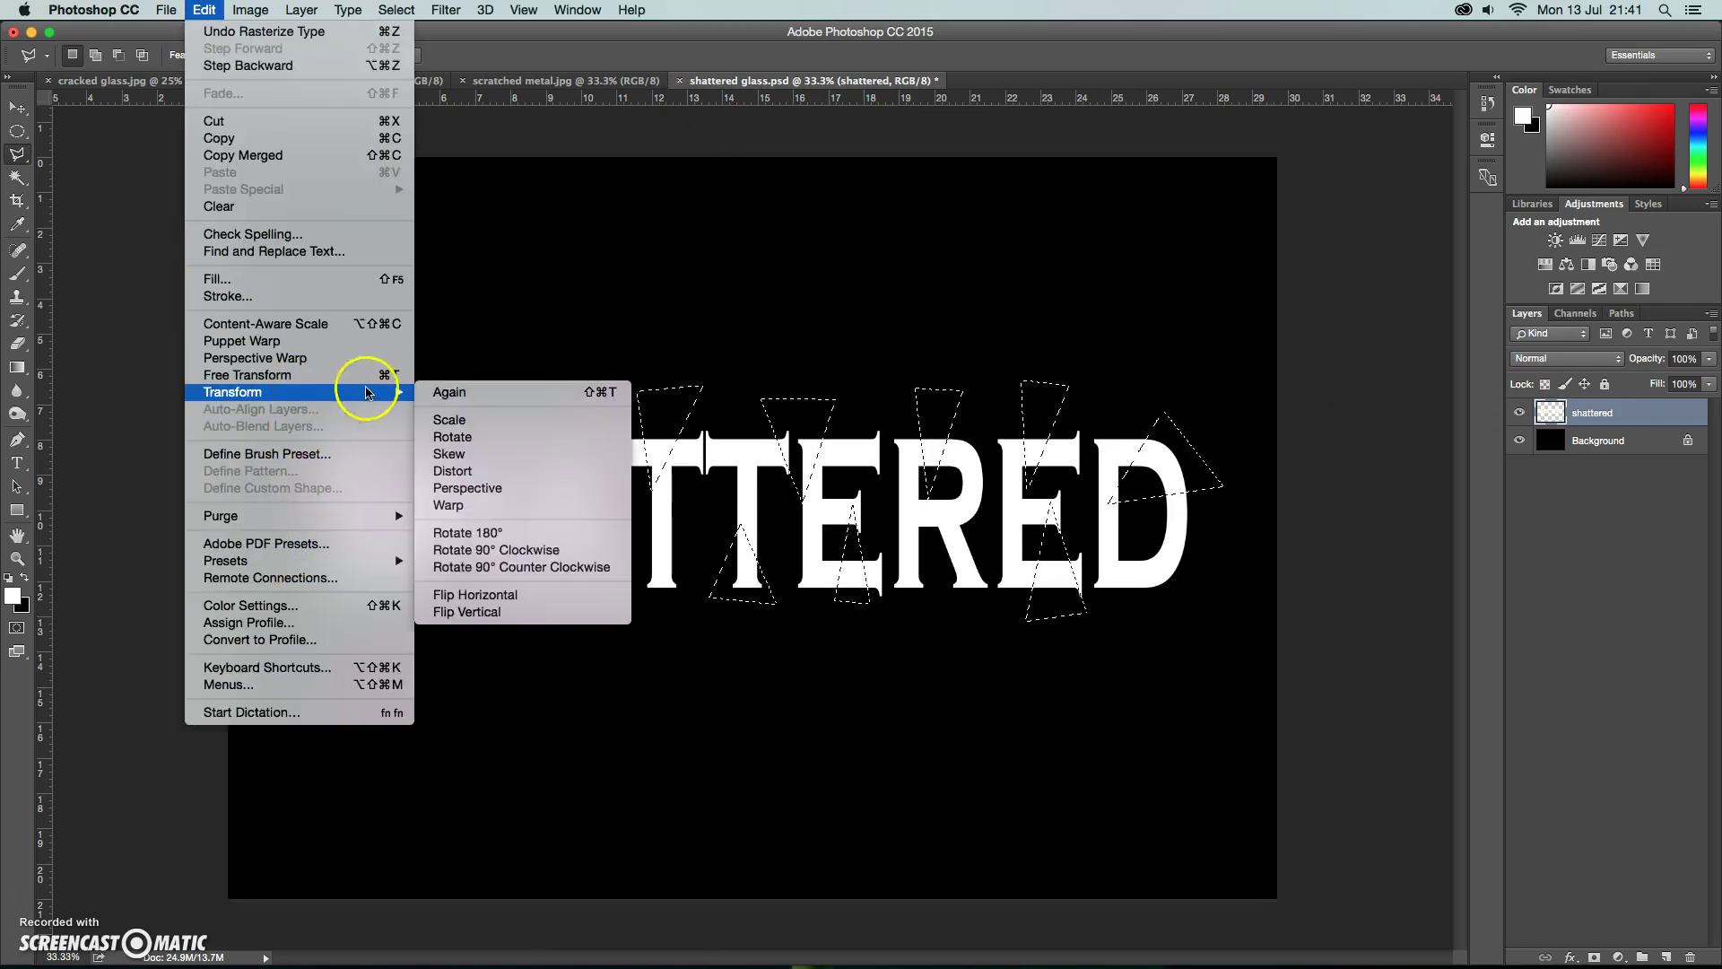
left_click(451, 419)
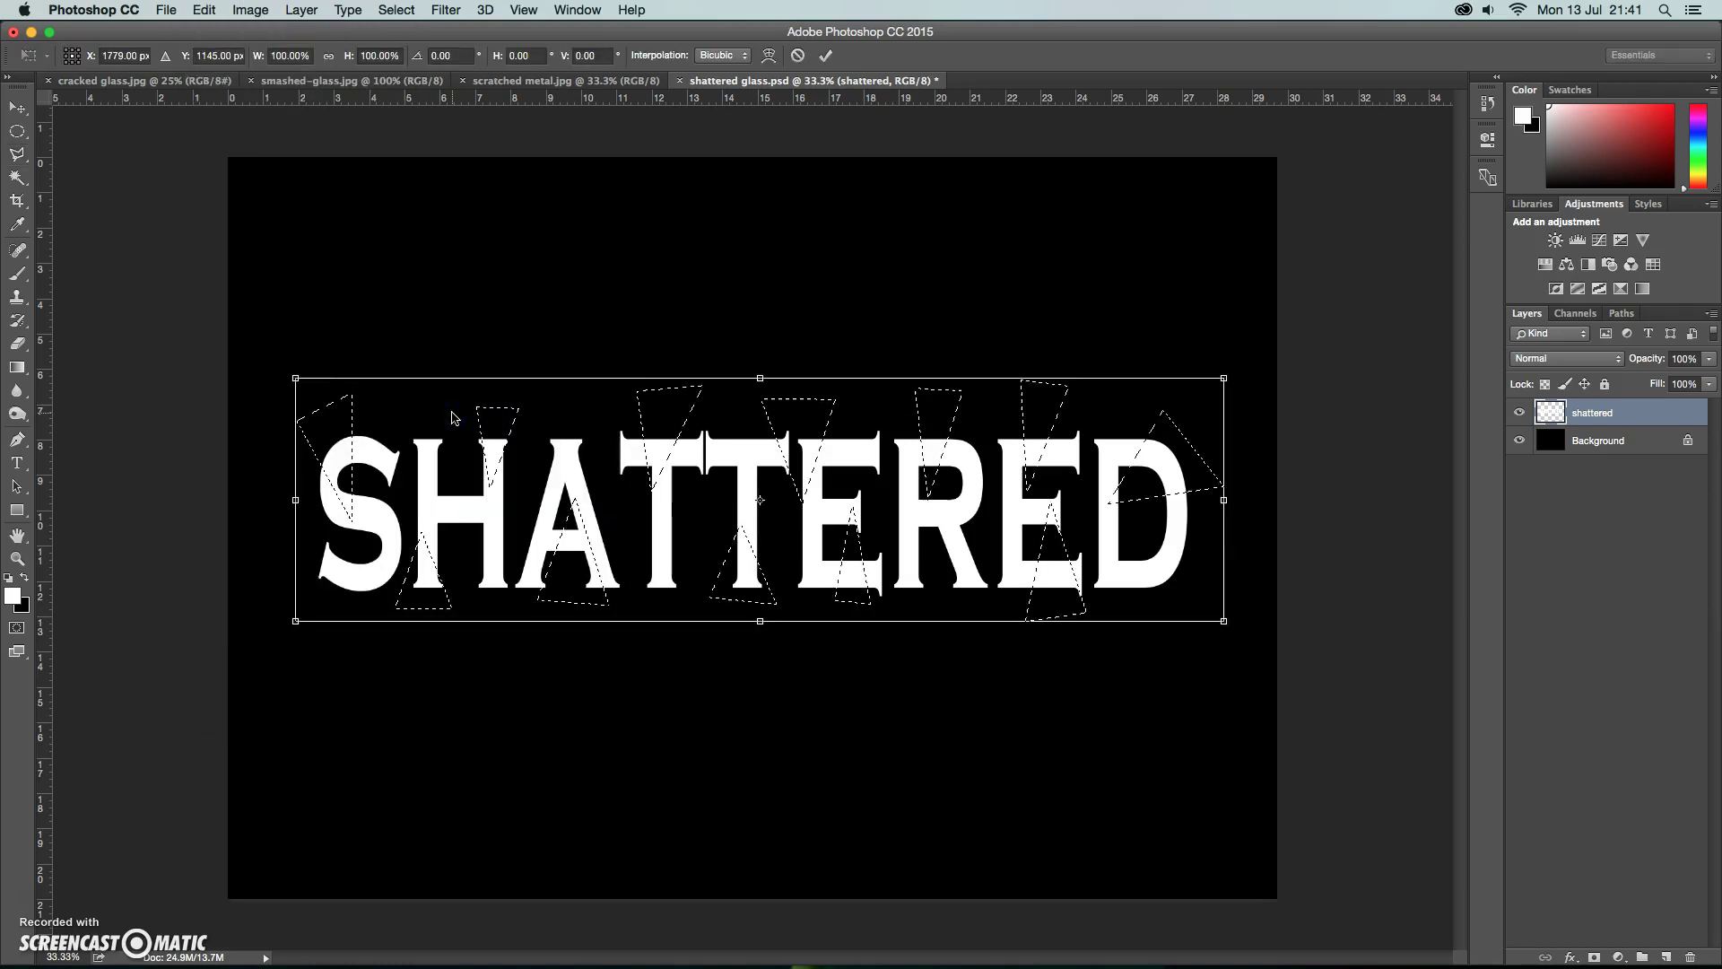
left_click_drag(295, 378, 261, 369)
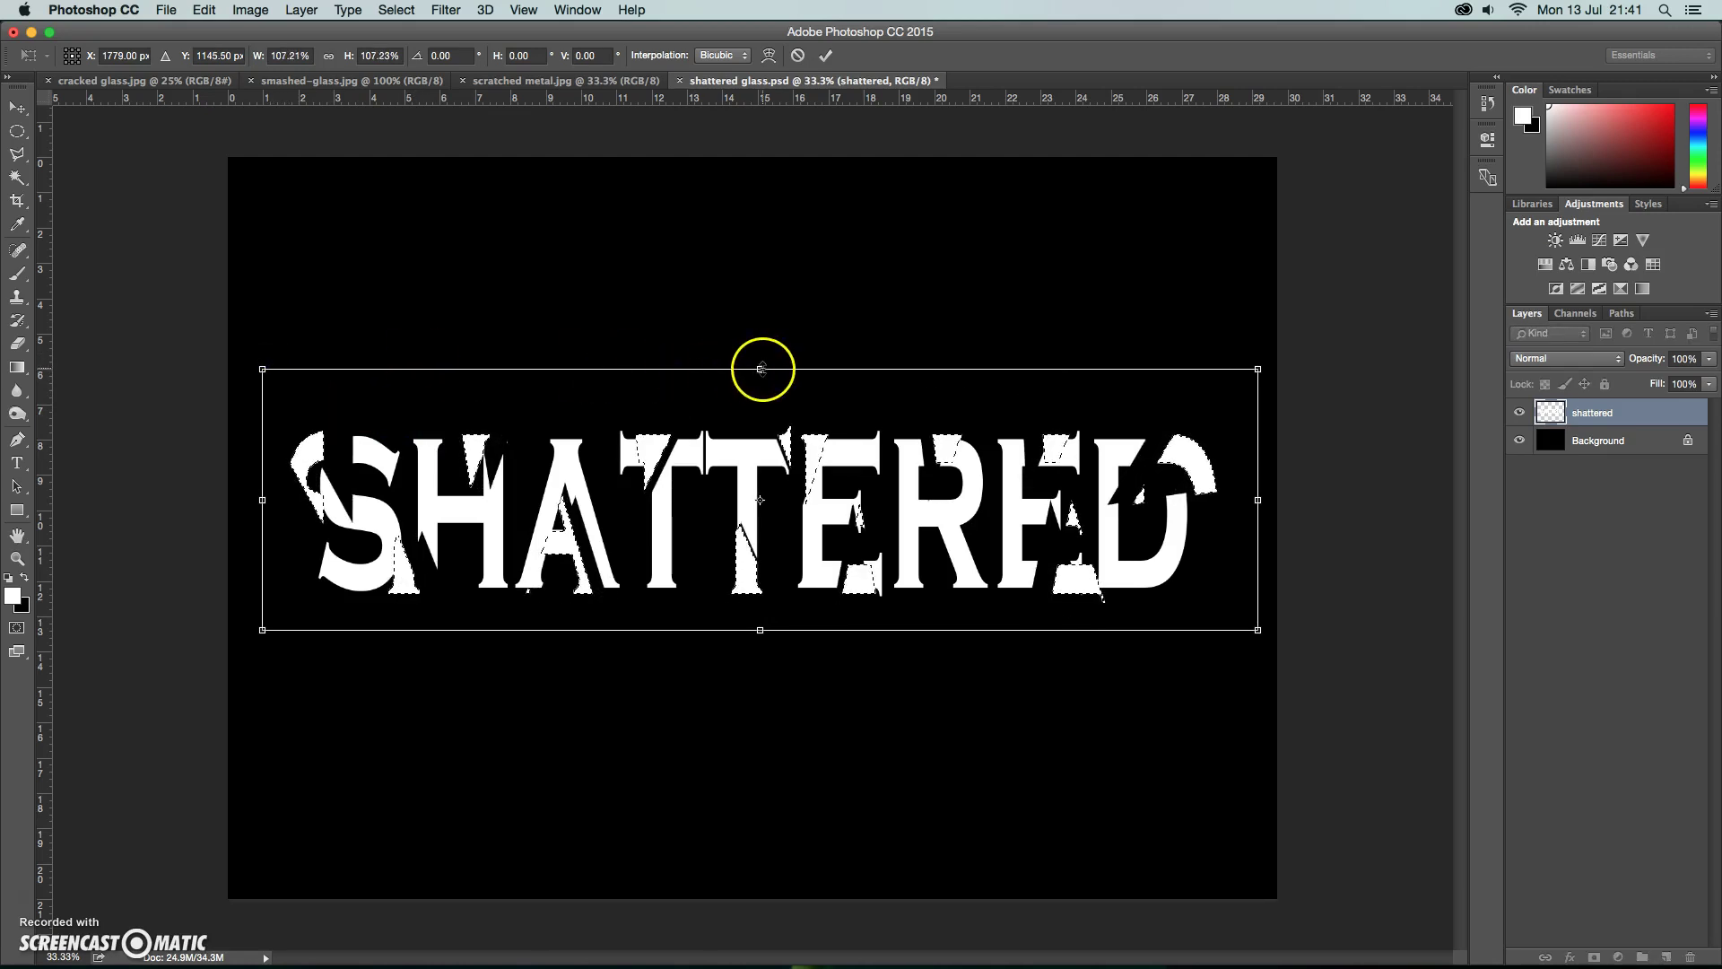
left_click_drag(760, 368, 760, 339)
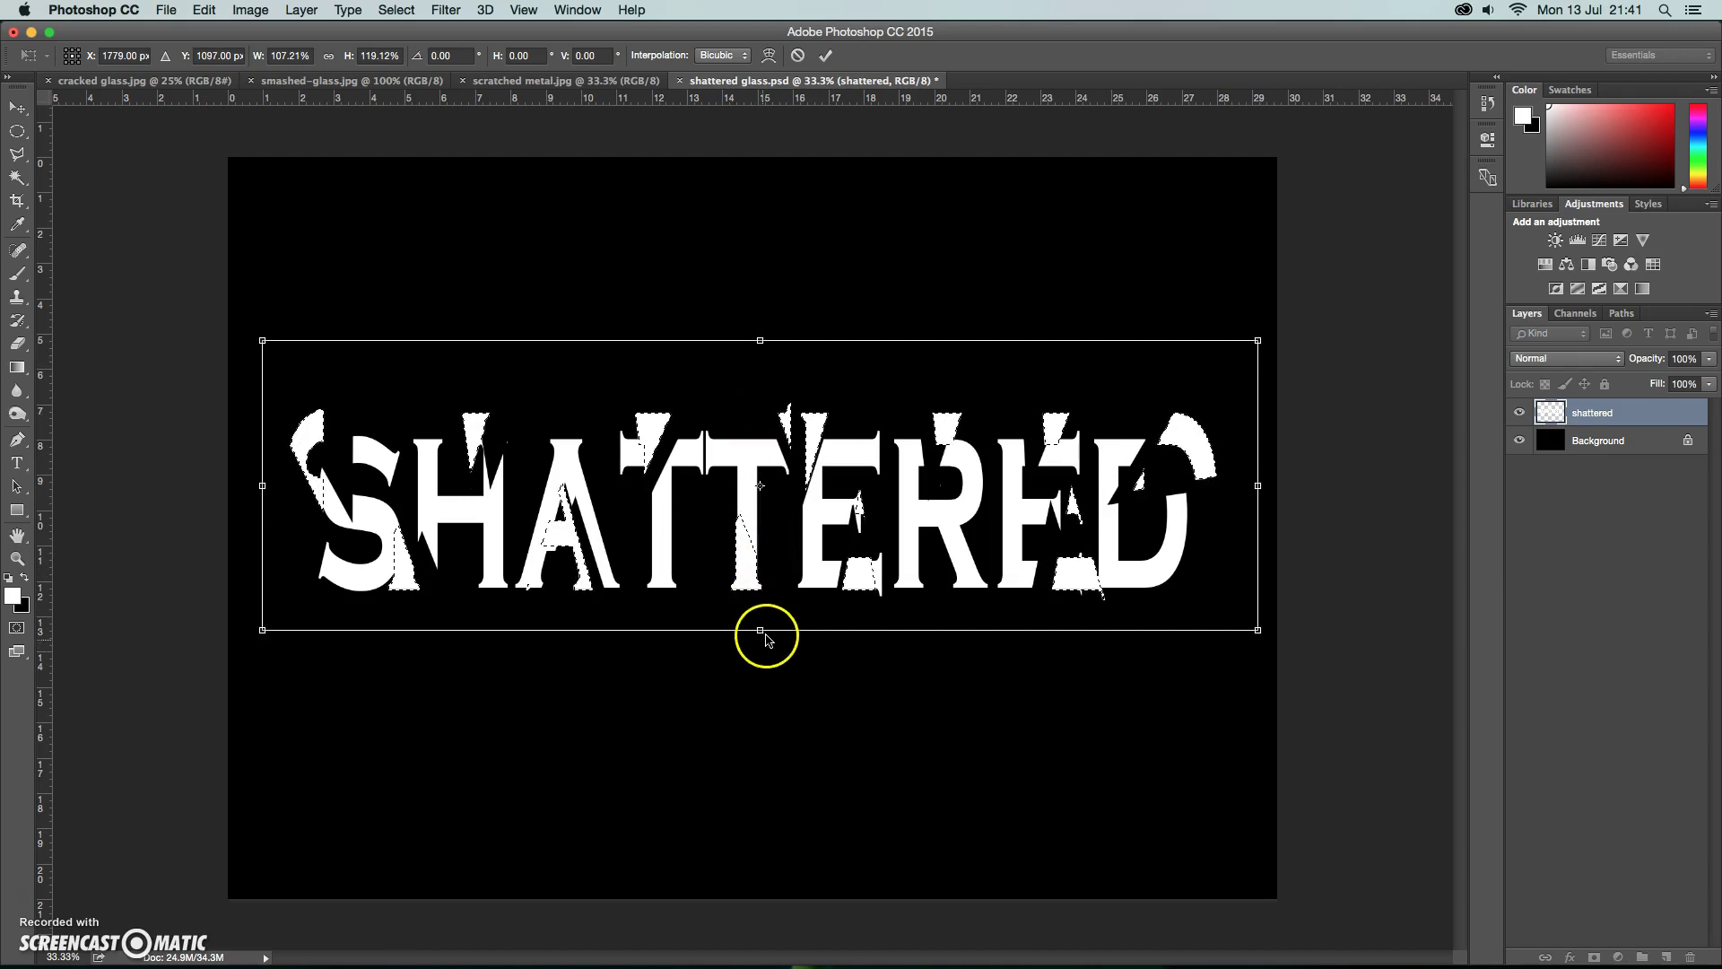
mouse_move(761, 628)
left_mouse_down()
mouse_move(761, 659)
mouse_move(760, 645)
left_mouse_up()
left_click_drag(1258, 492, 1266, 493)
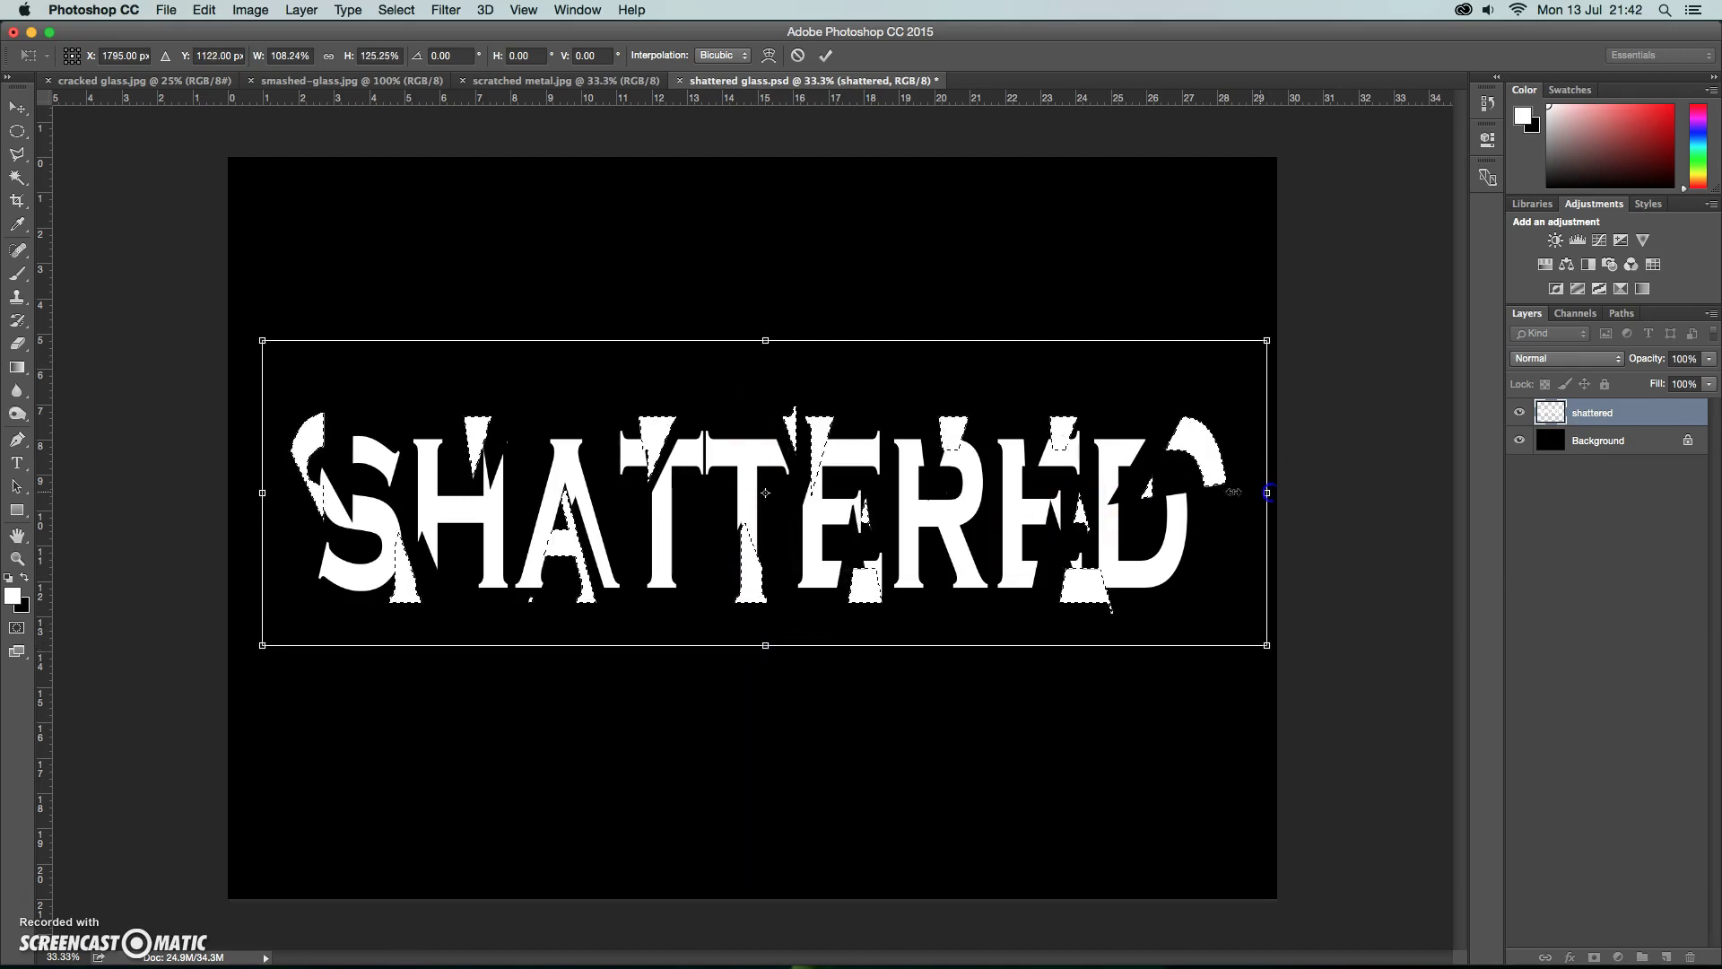
left_click_drag(260, 492, 250, 492)
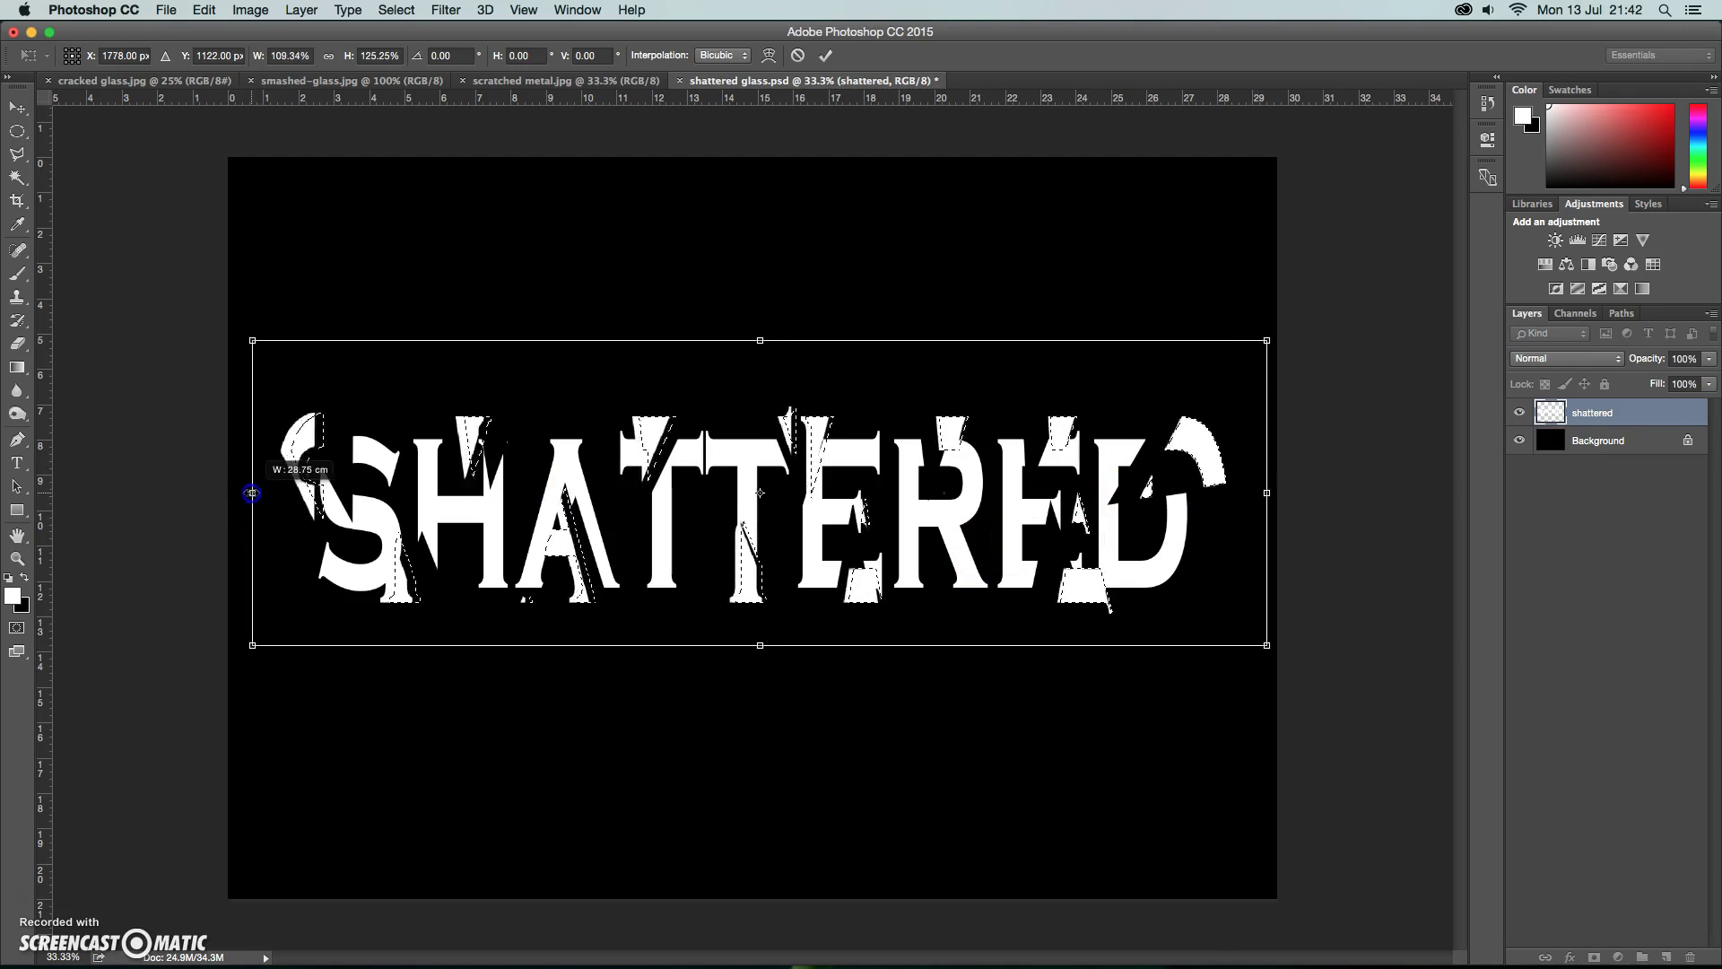
left_click_drag(599, 525, 613, 519)
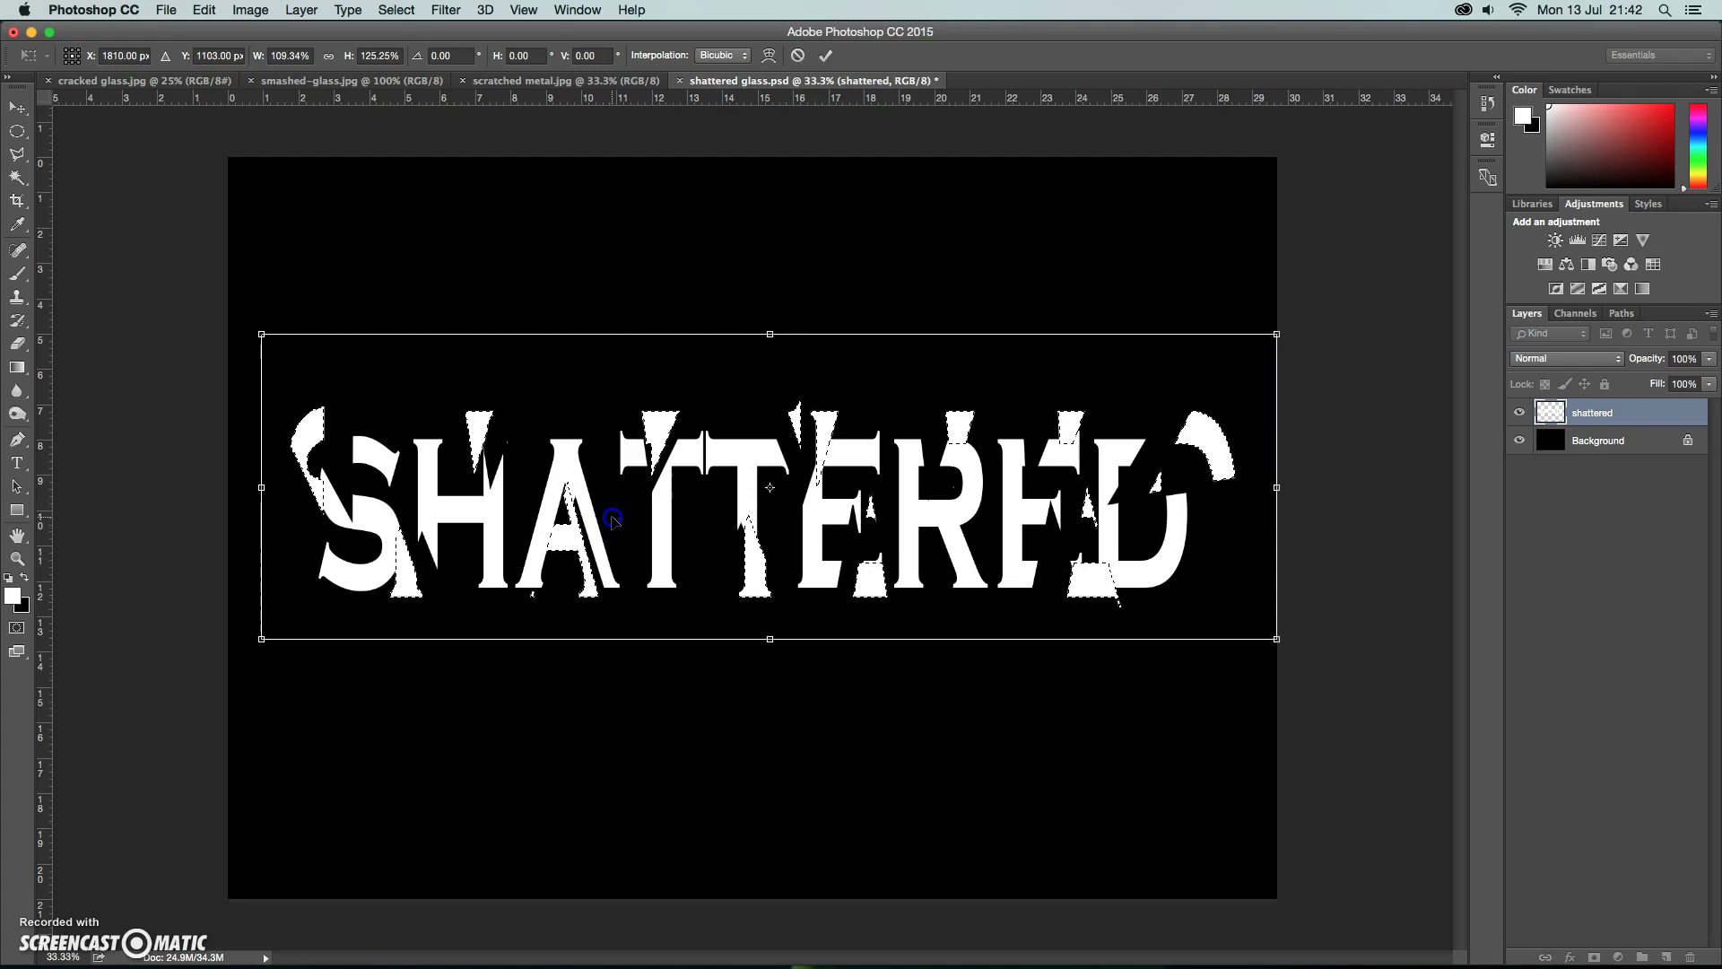
key("Return")
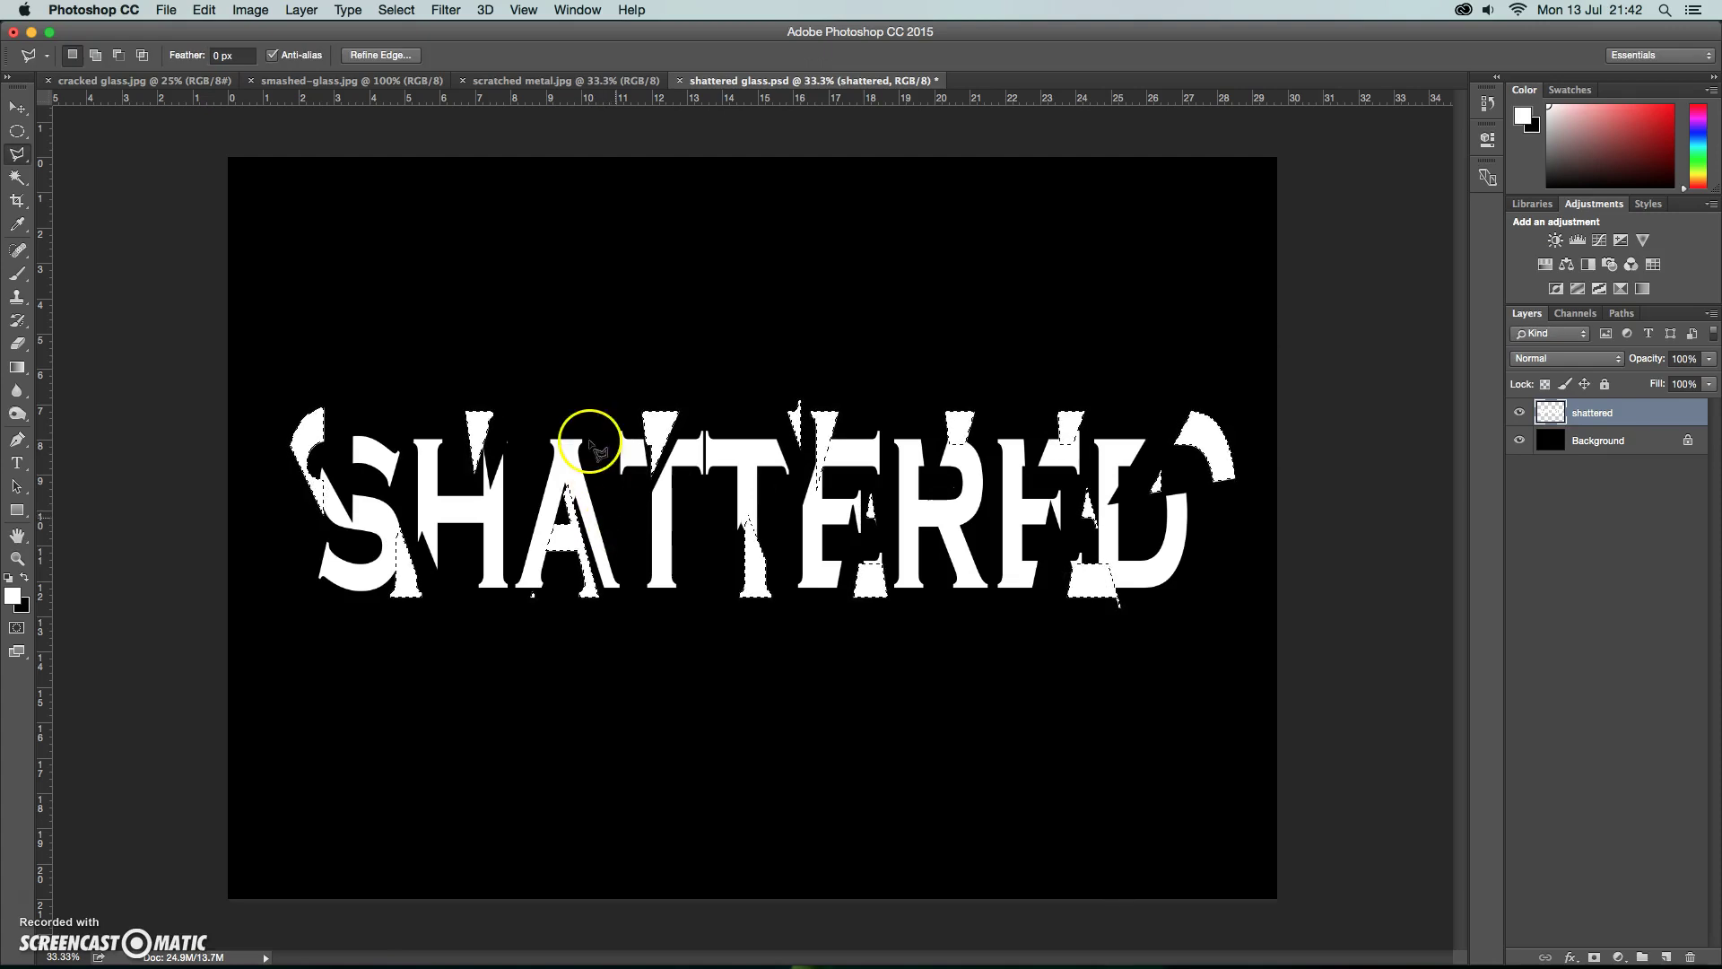
Step: Deselect, Magic Wand the shard atop the T, move it up-right, then deselect
left_click(396, 10)
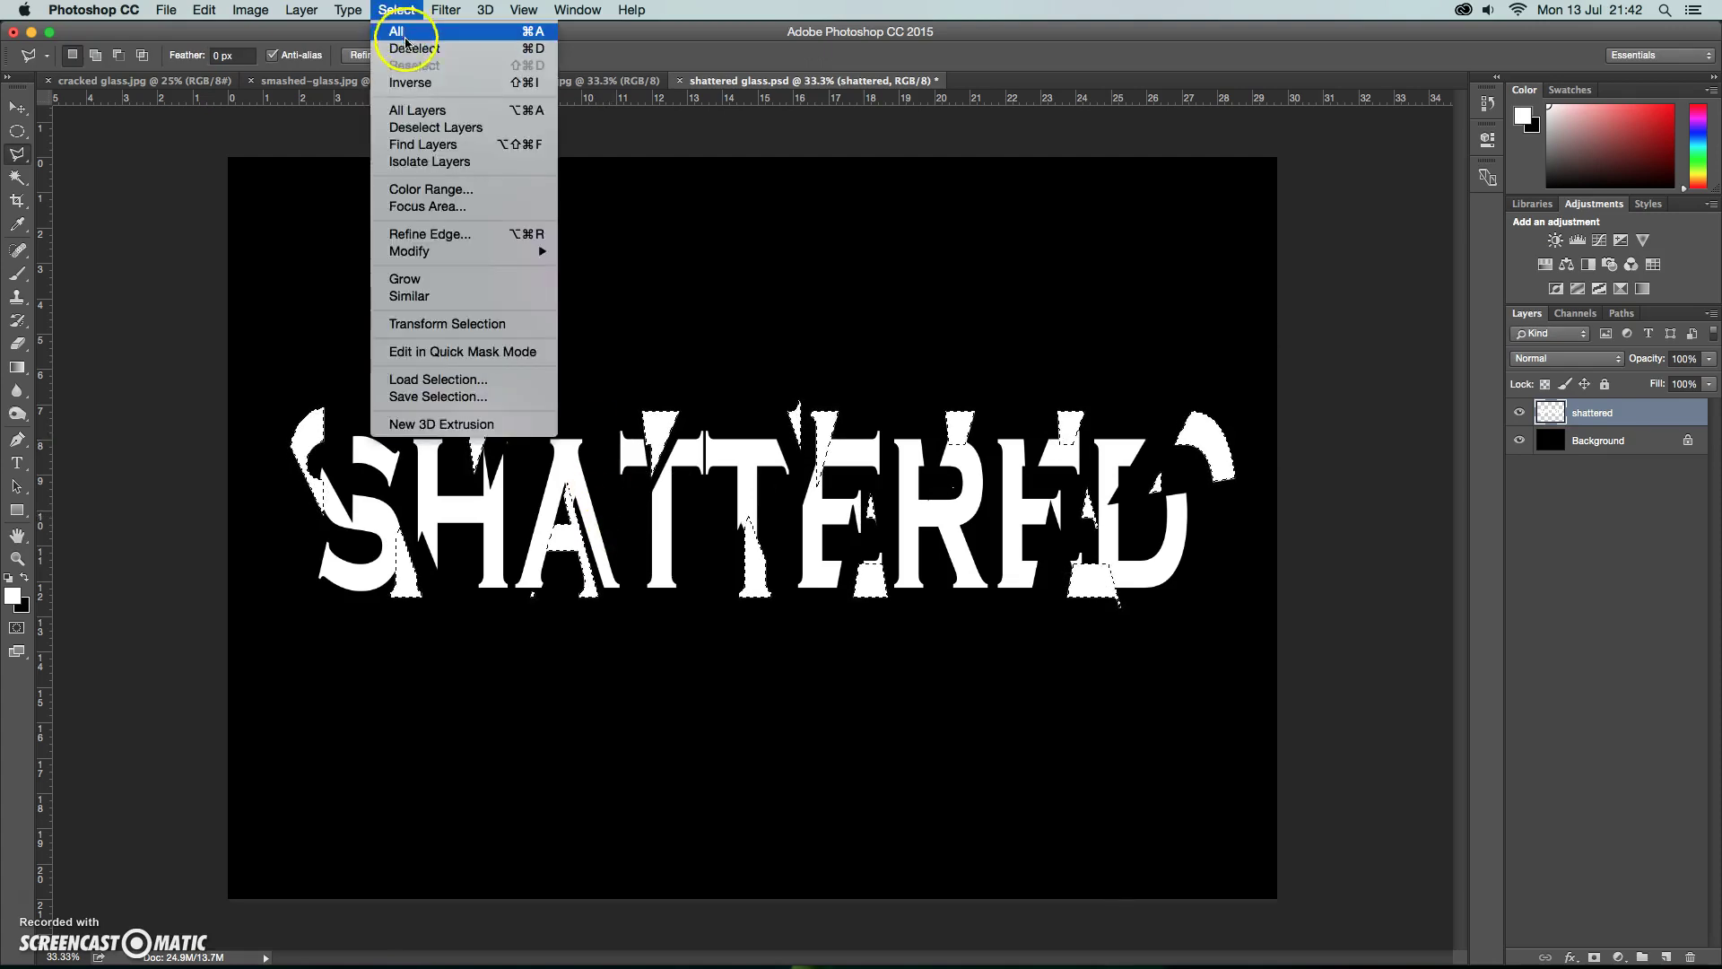
left_click(411, 49)
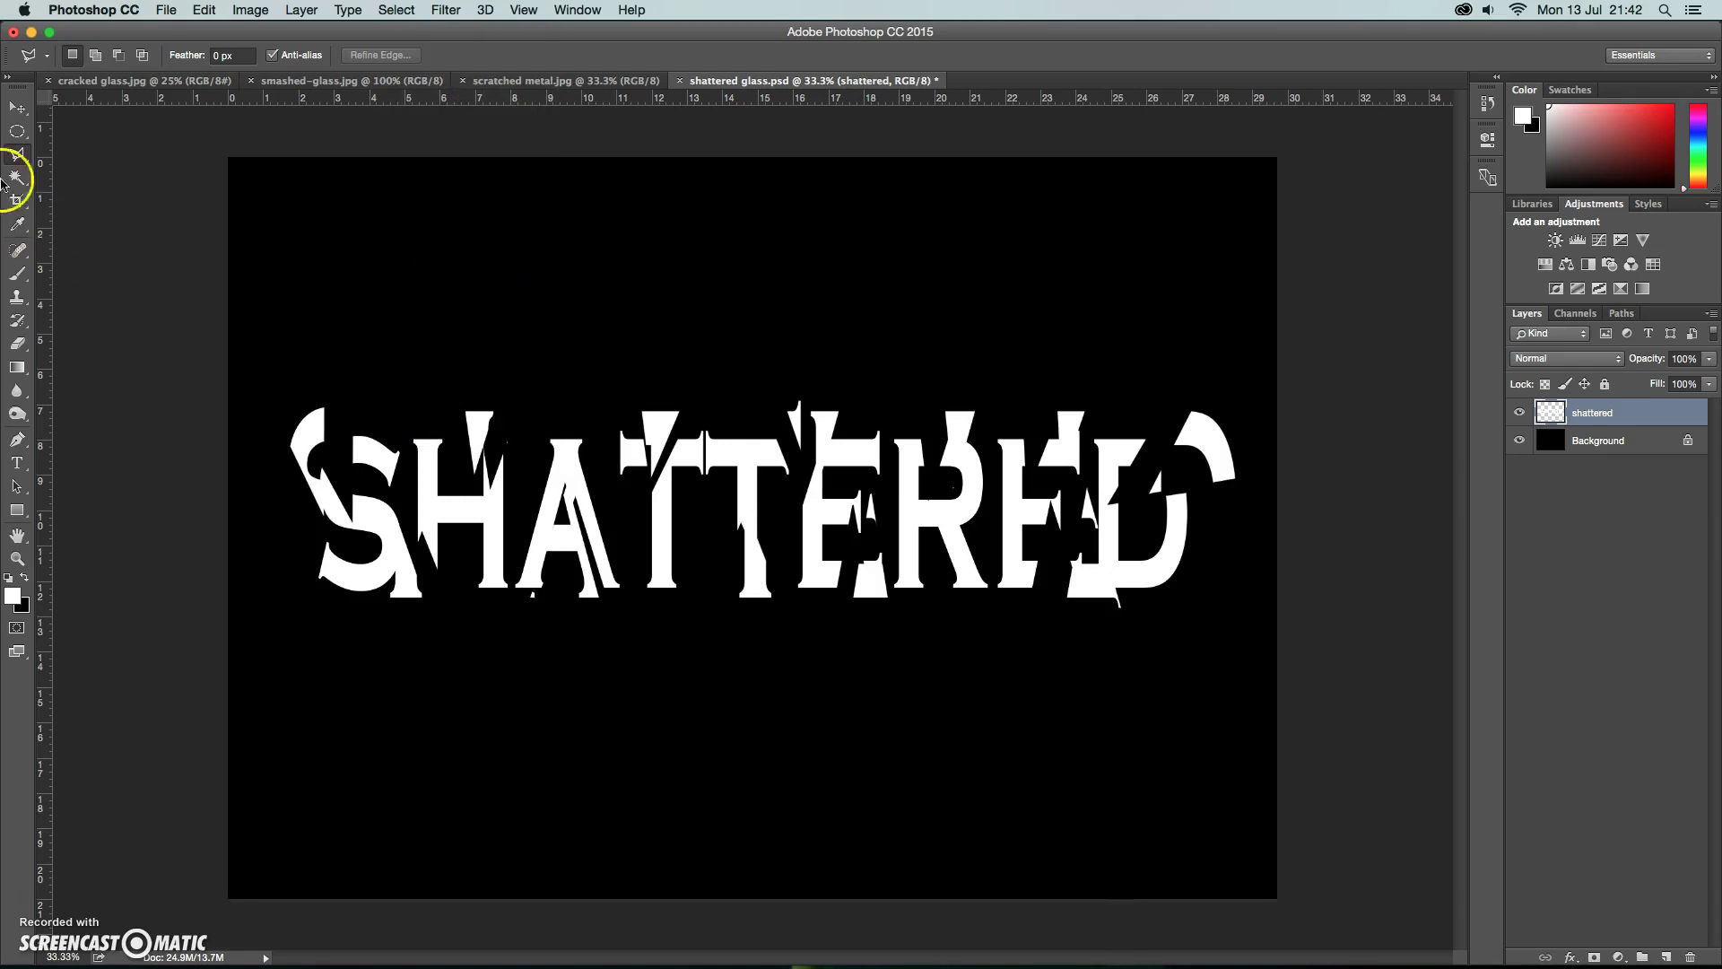
left_click(17, 178)
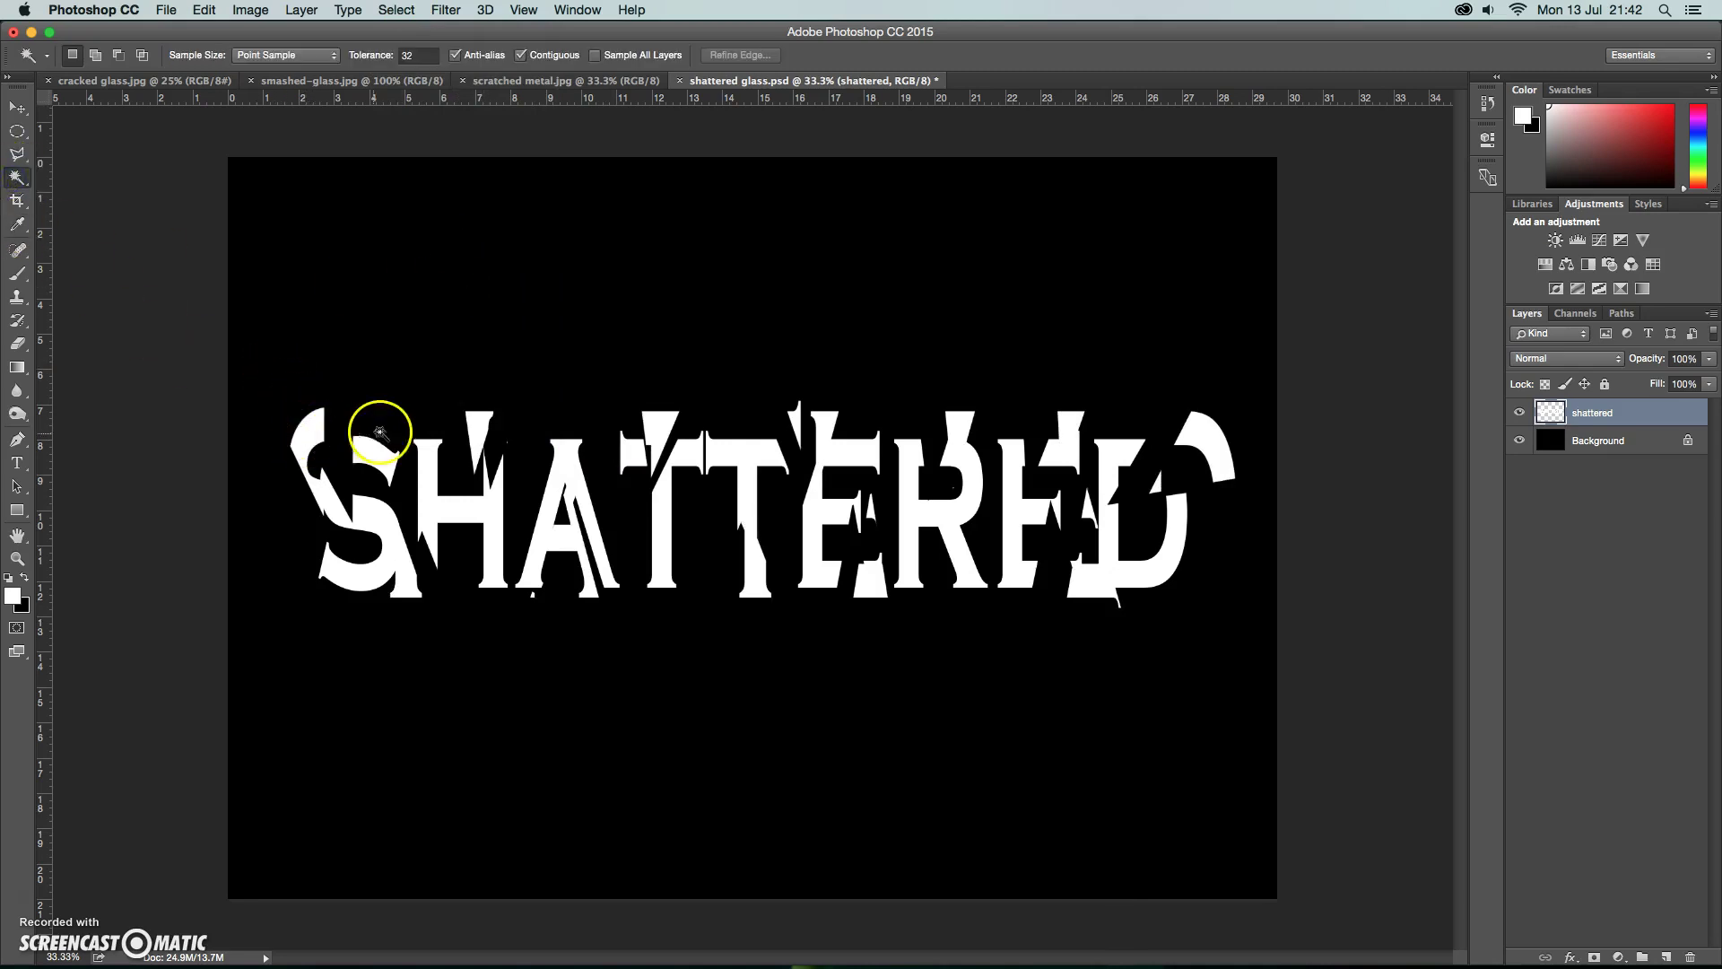
left_click(474, 423)
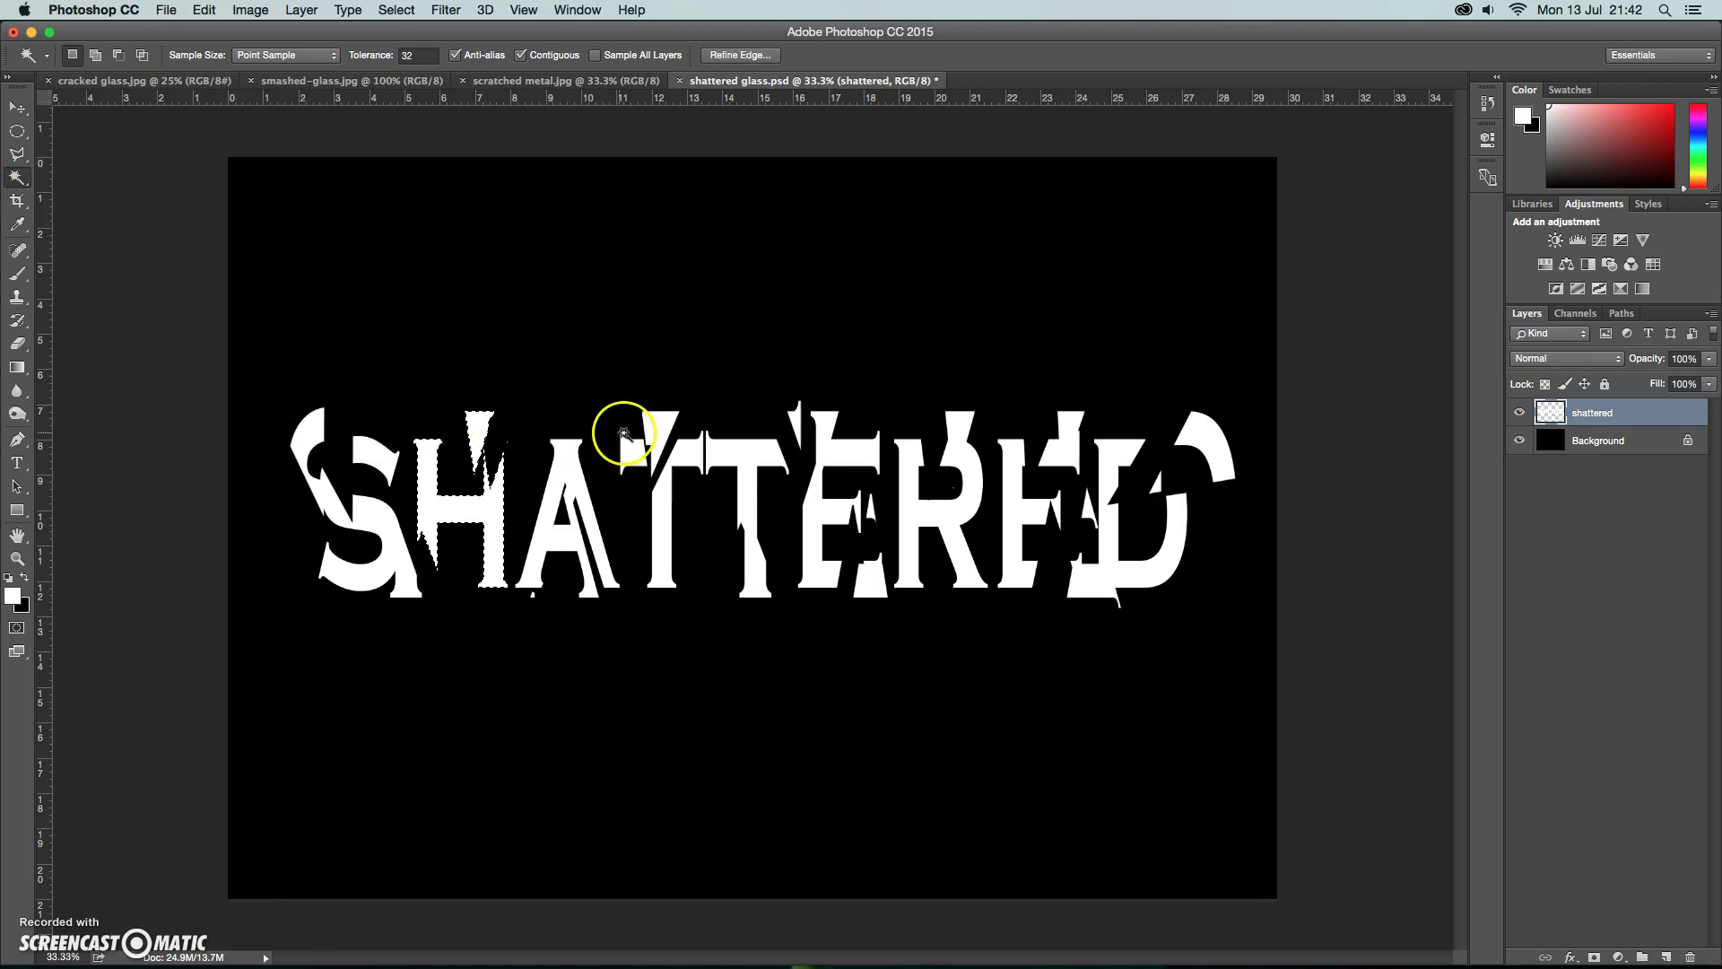
left_click(17, 107)
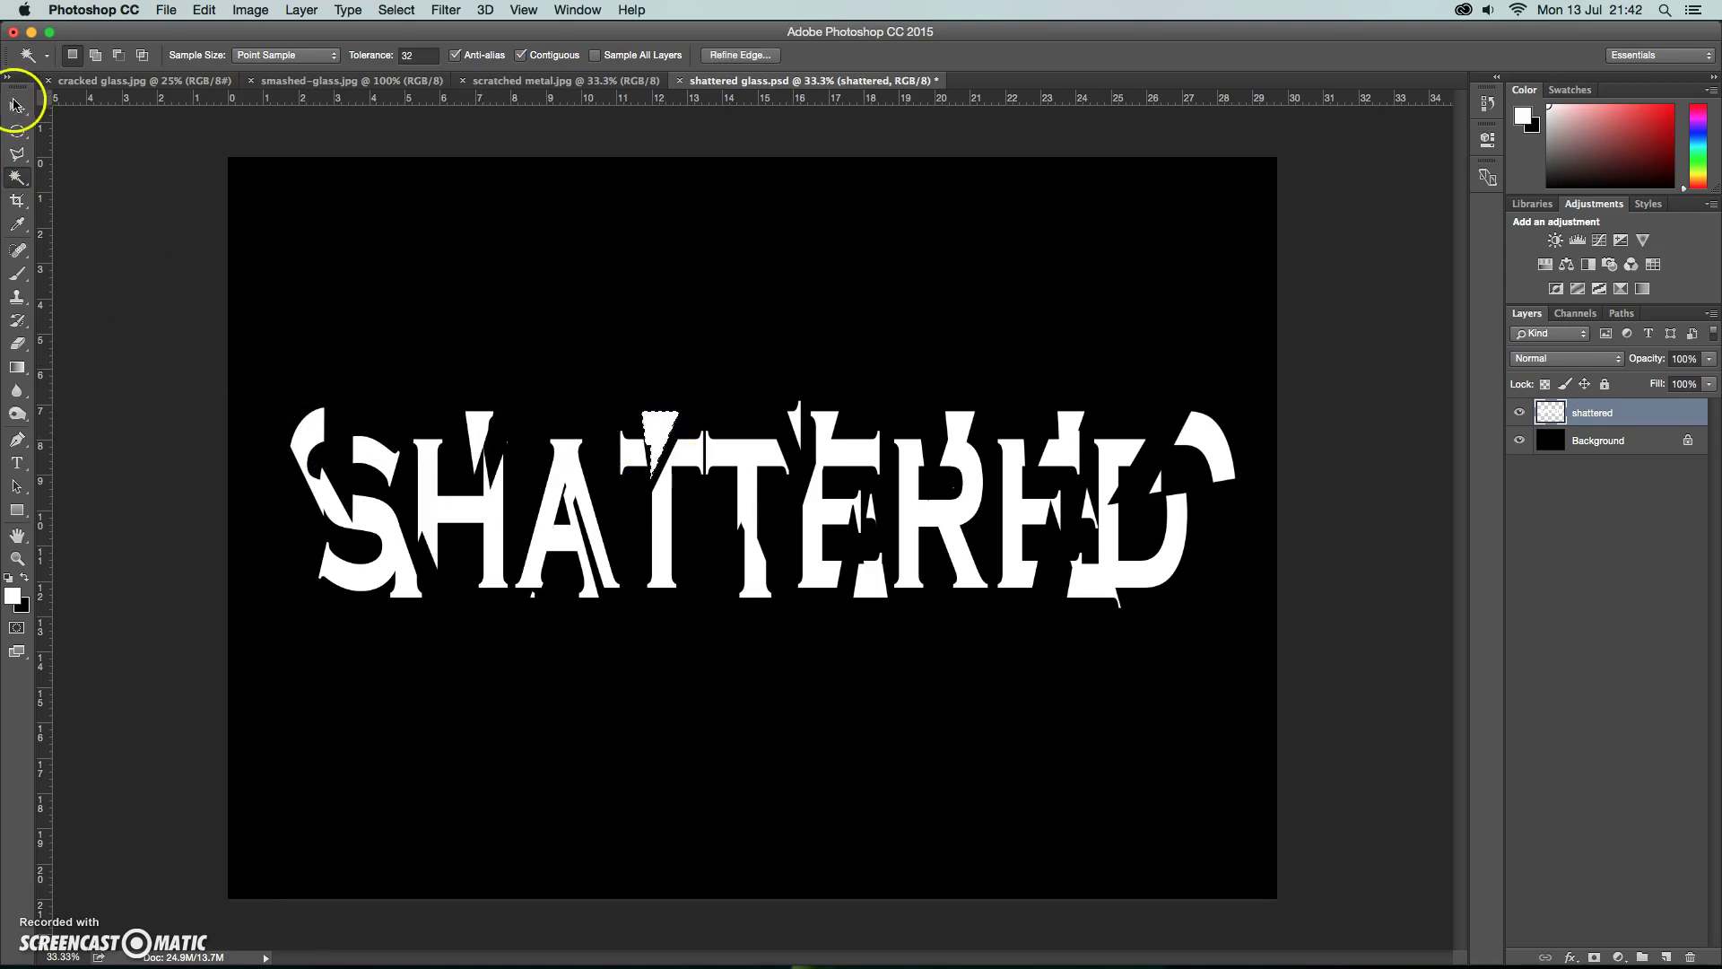
left_click_drag(649, 418, 659, 400)
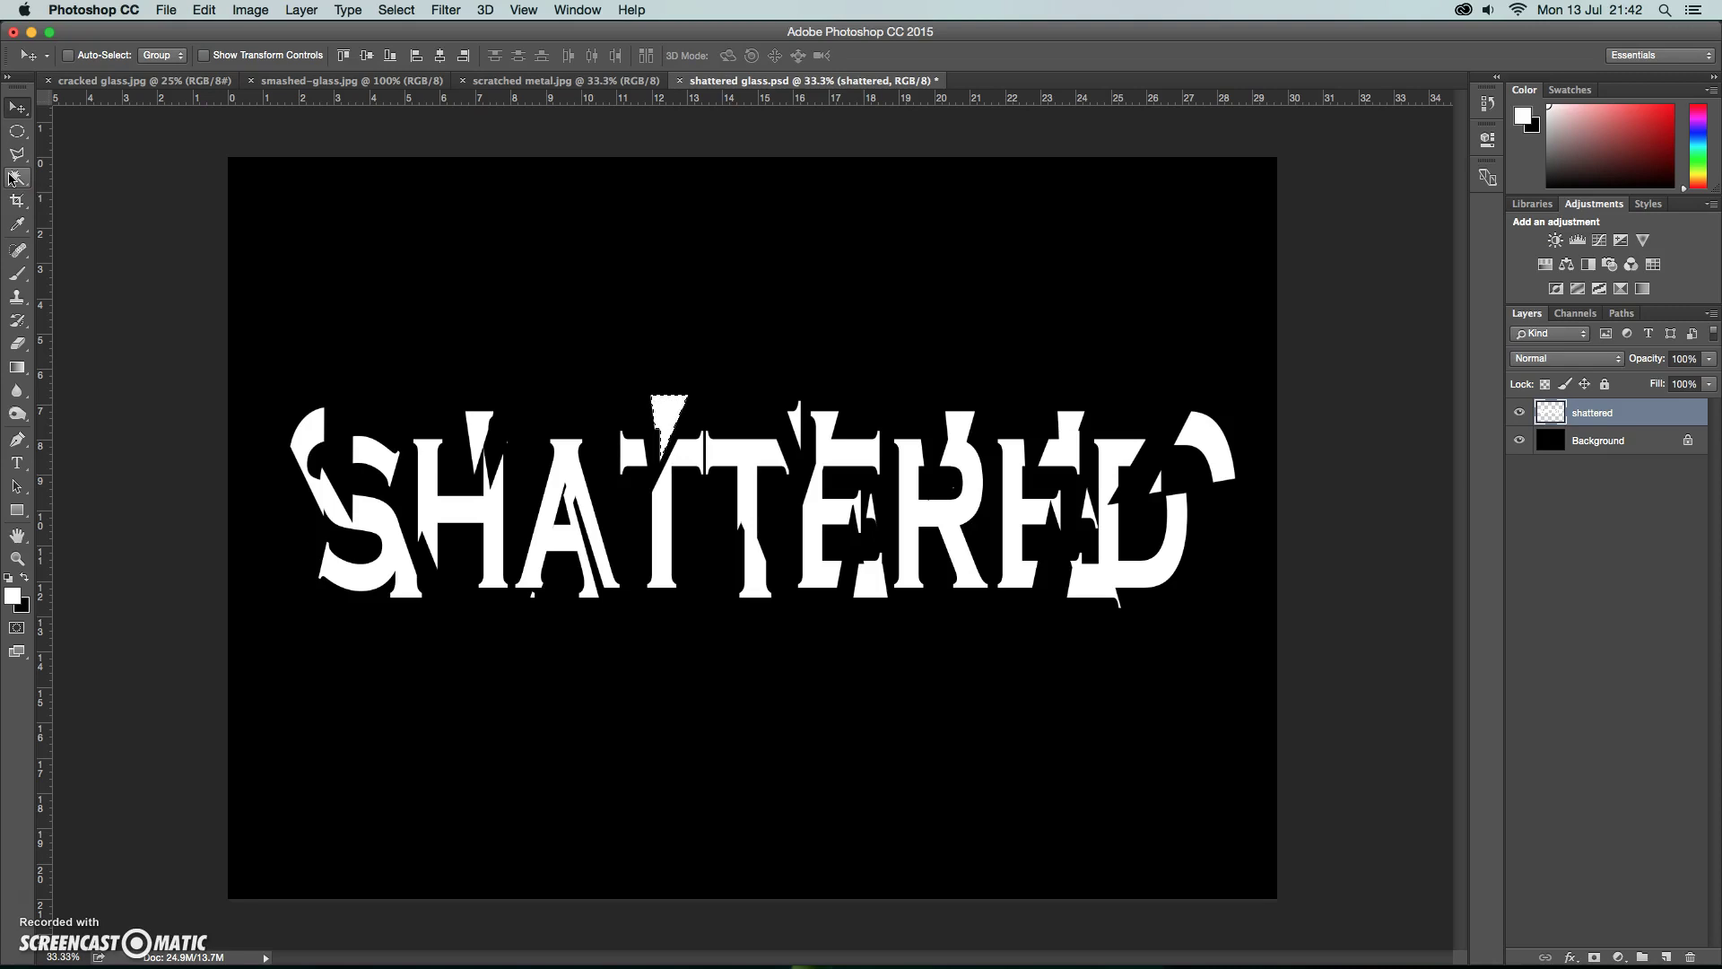
key("super+d")
Step: Drag scratched metal.jpg into shattered glass.psd as Layer 1 and set it to Multiply
left_click(725, 564)
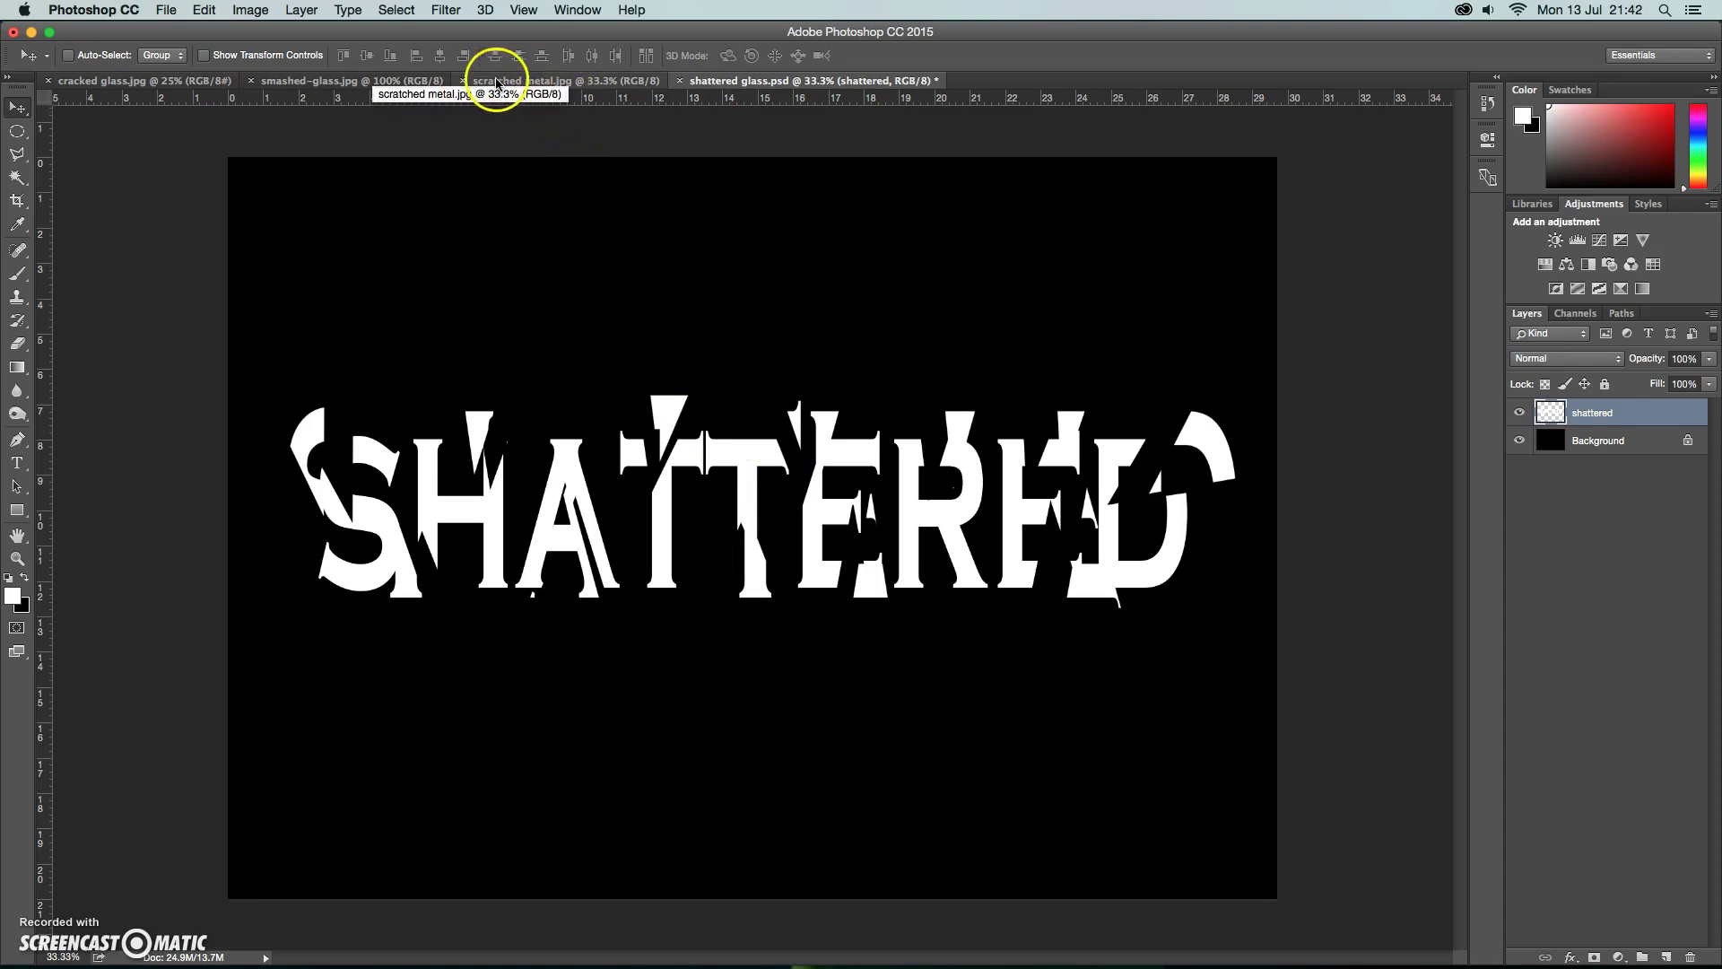
left_click(513, 82)
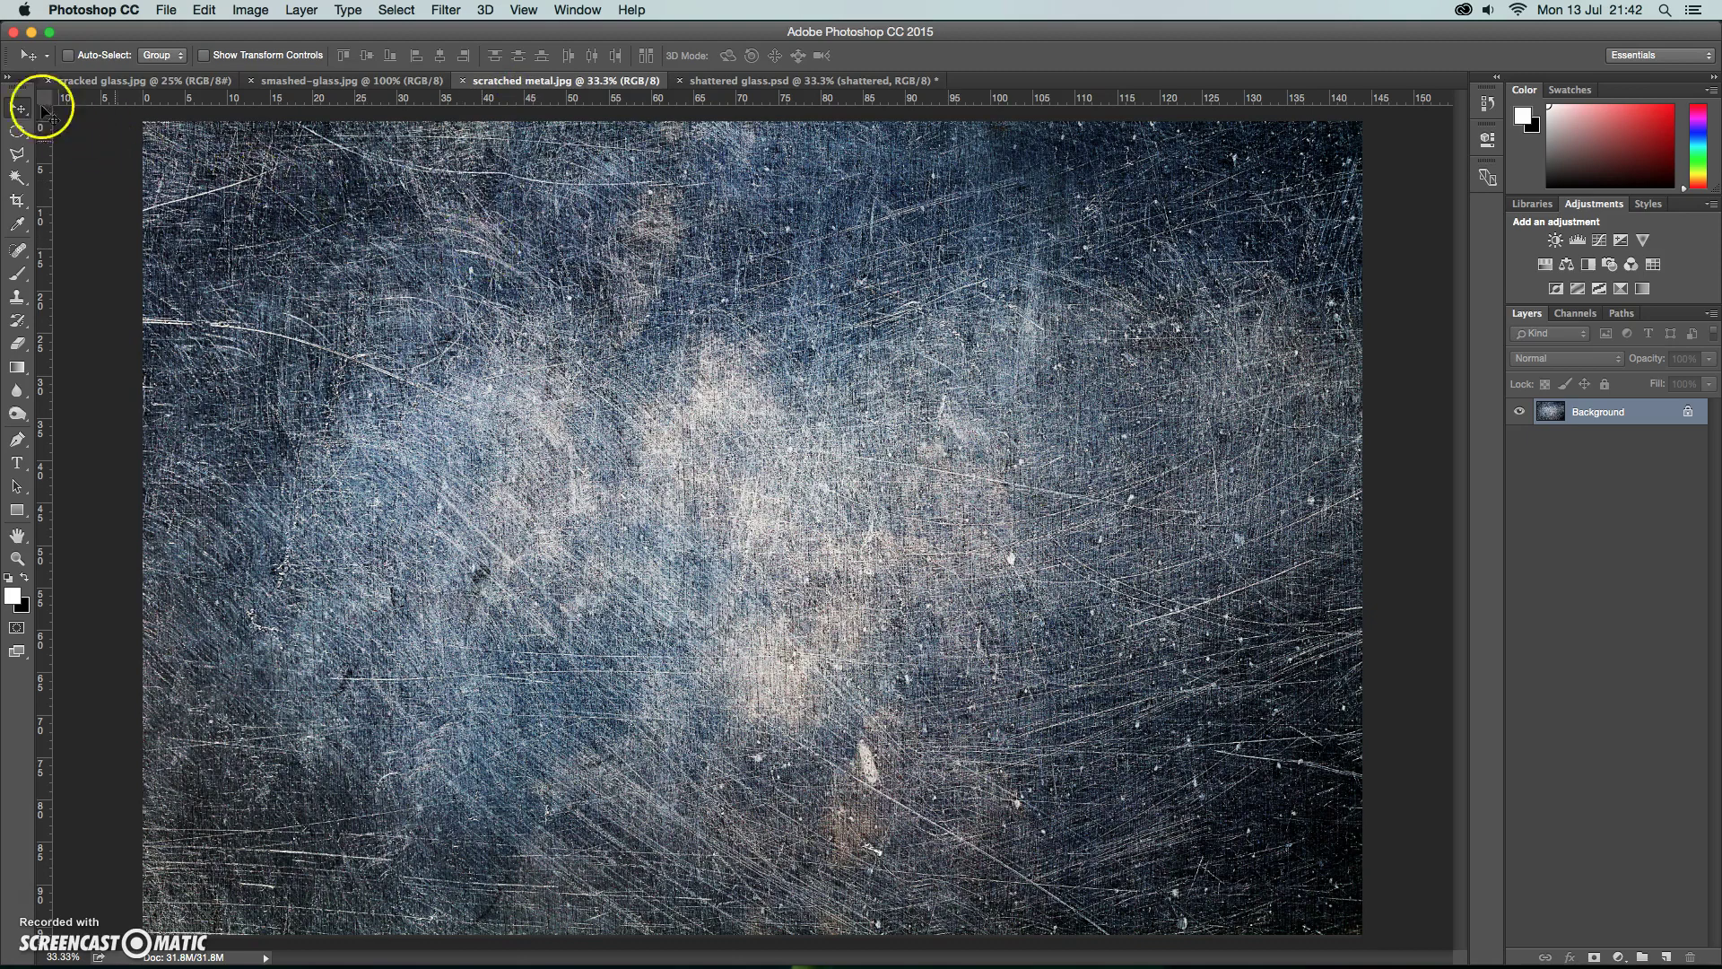
left_click_drag(735, 328, 737, 84)
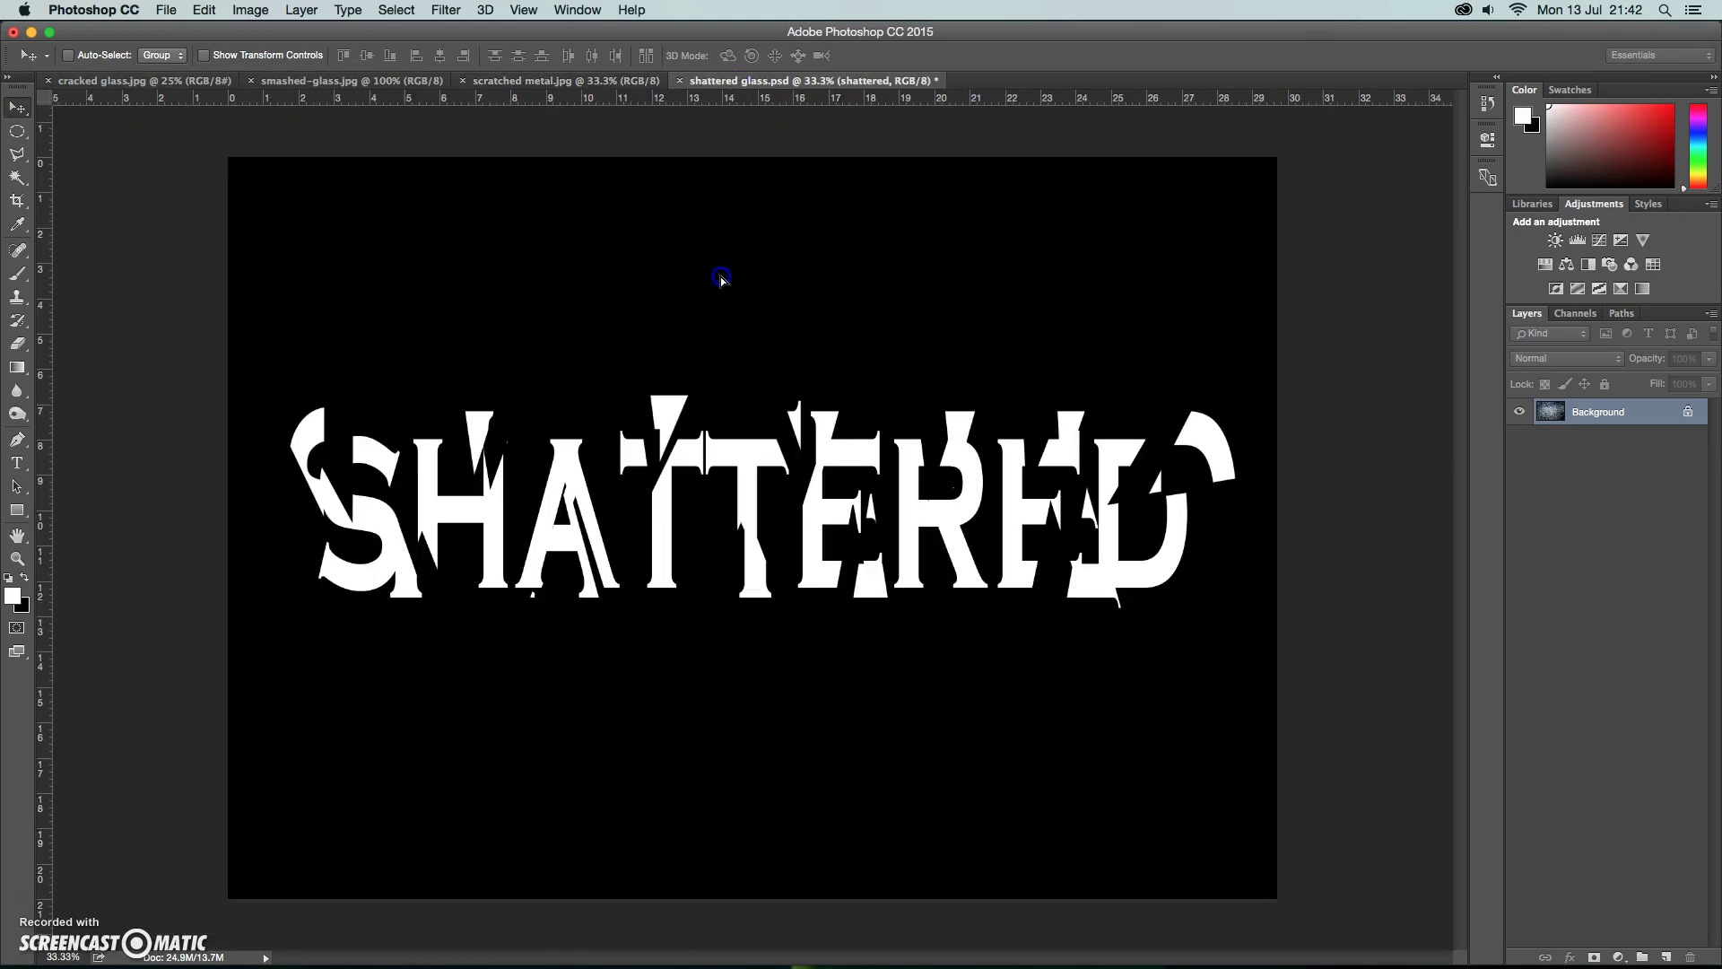
left_click_drag(722, 280, 716, 315)
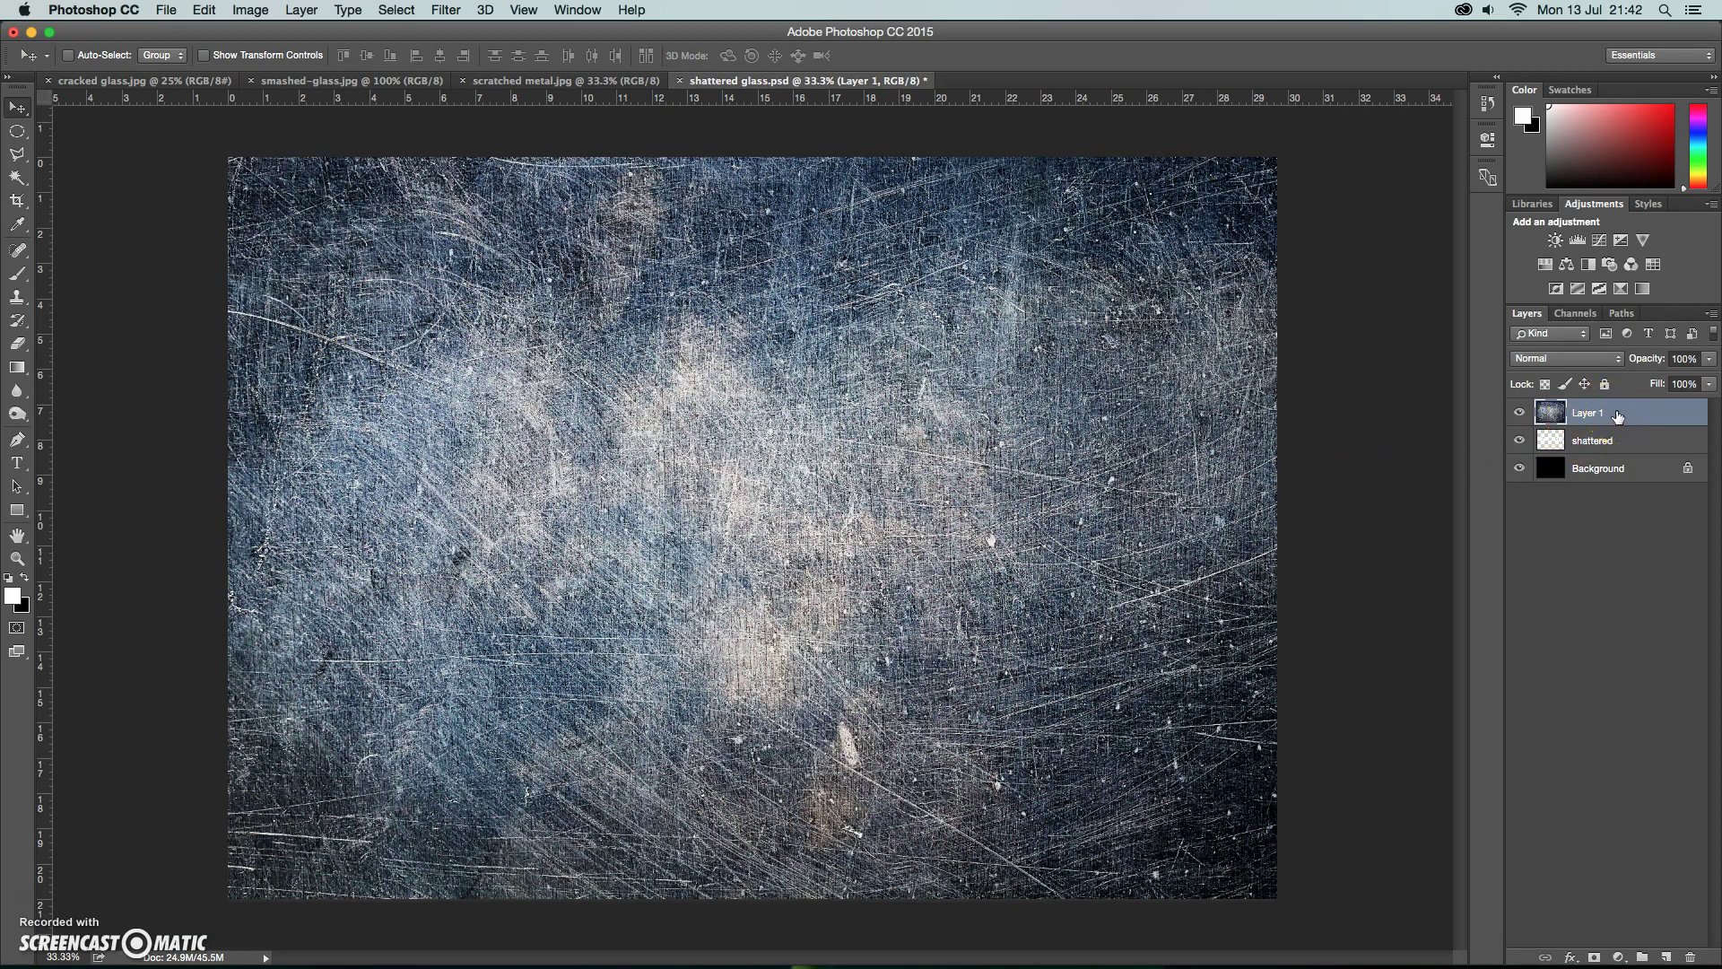
left_click(1587, 359)
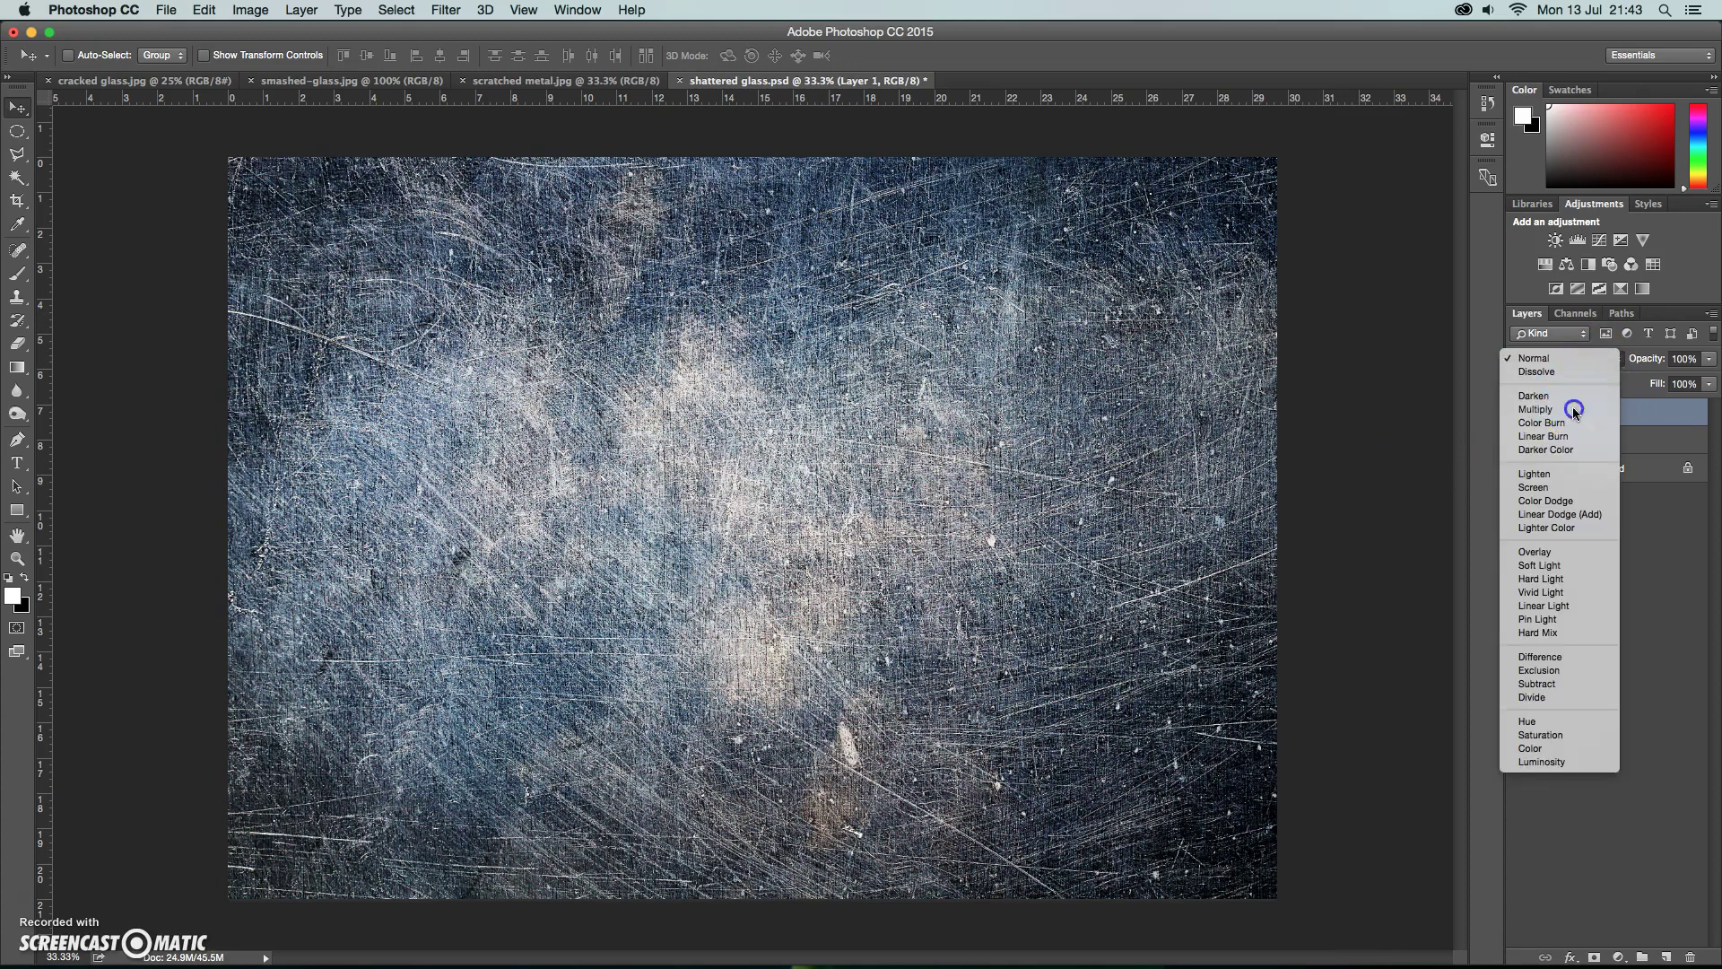
left_click(1535, 409)
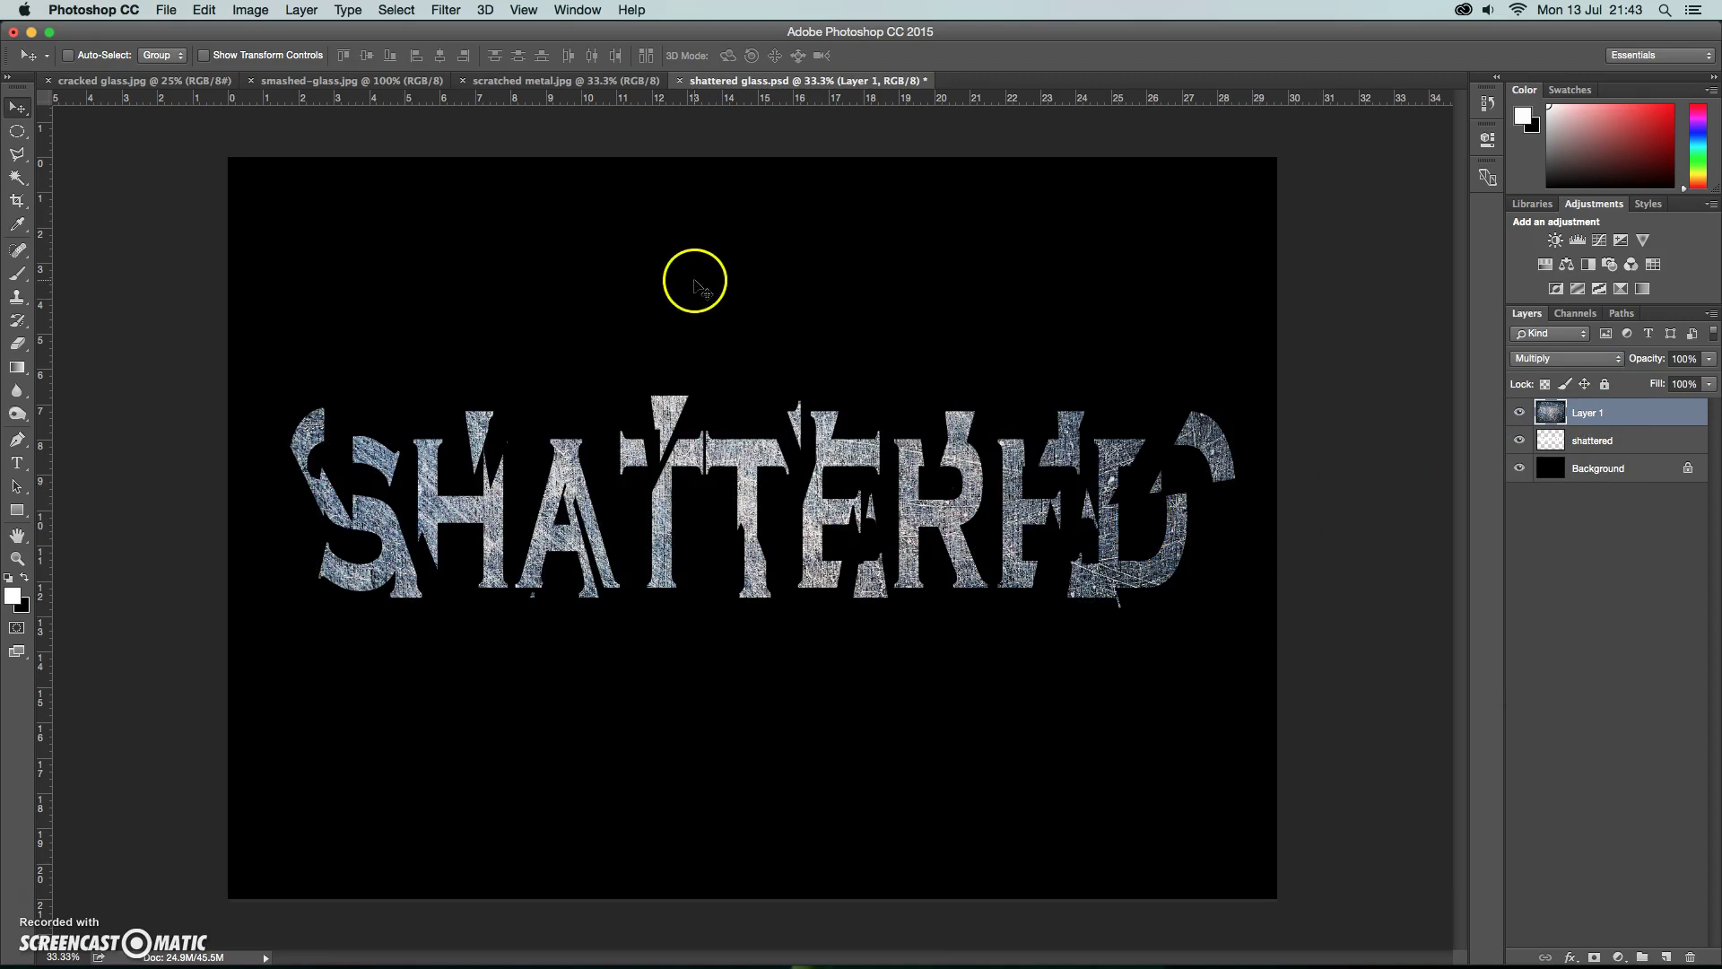
Step: Place the smashed-glass photo over the text, enlarge and centre it, and blend with Screen
left_click(384, 81)
left_click_drag(475, 310, 639, 513)
key("ctrl+t")
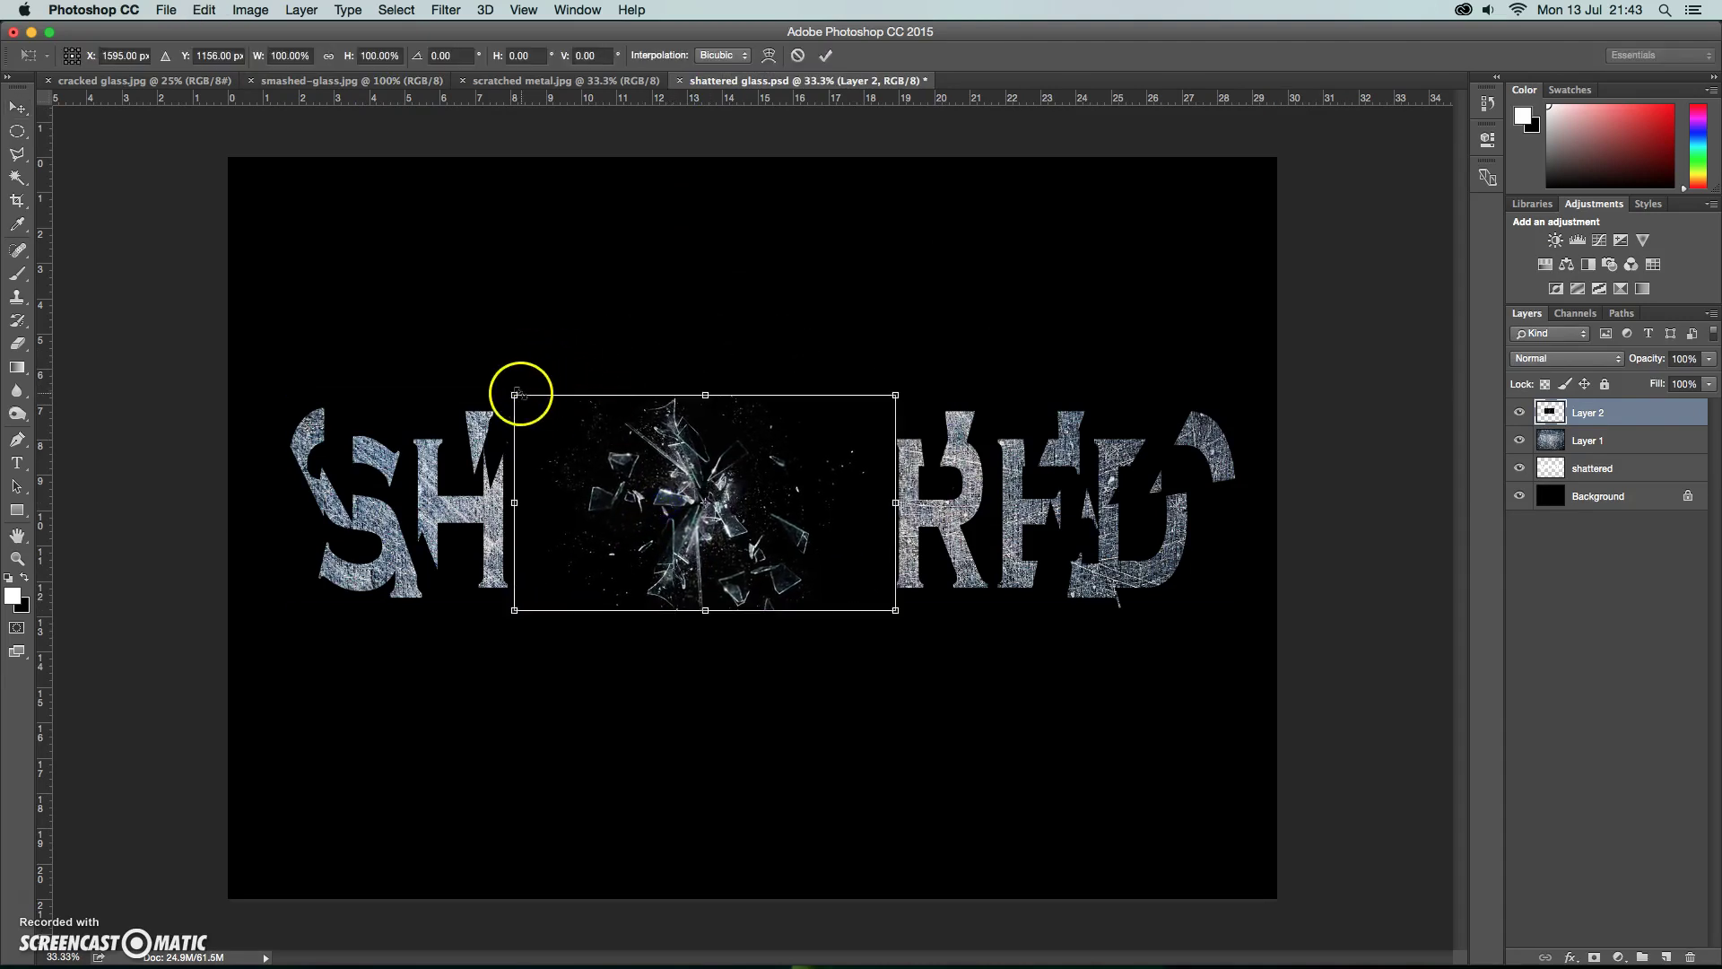
left_click_drag(514, 395, 314, 265)
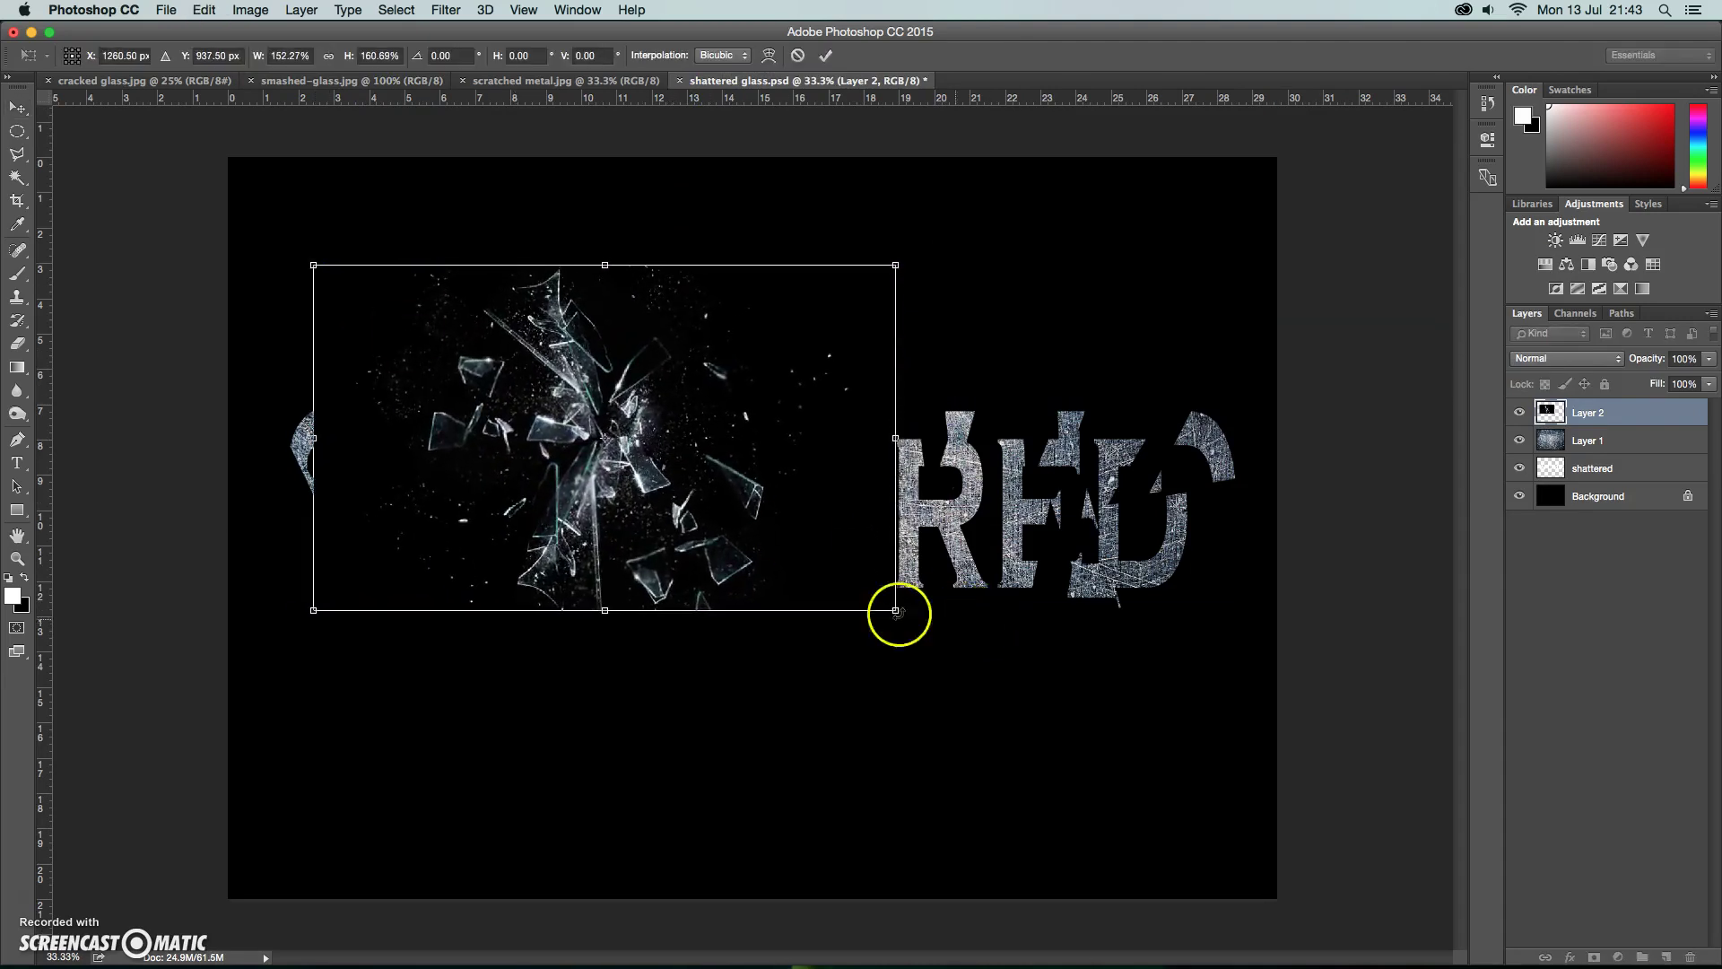
left_click_drag(1054, 705, 1126, 750)
double_click(853, 492)
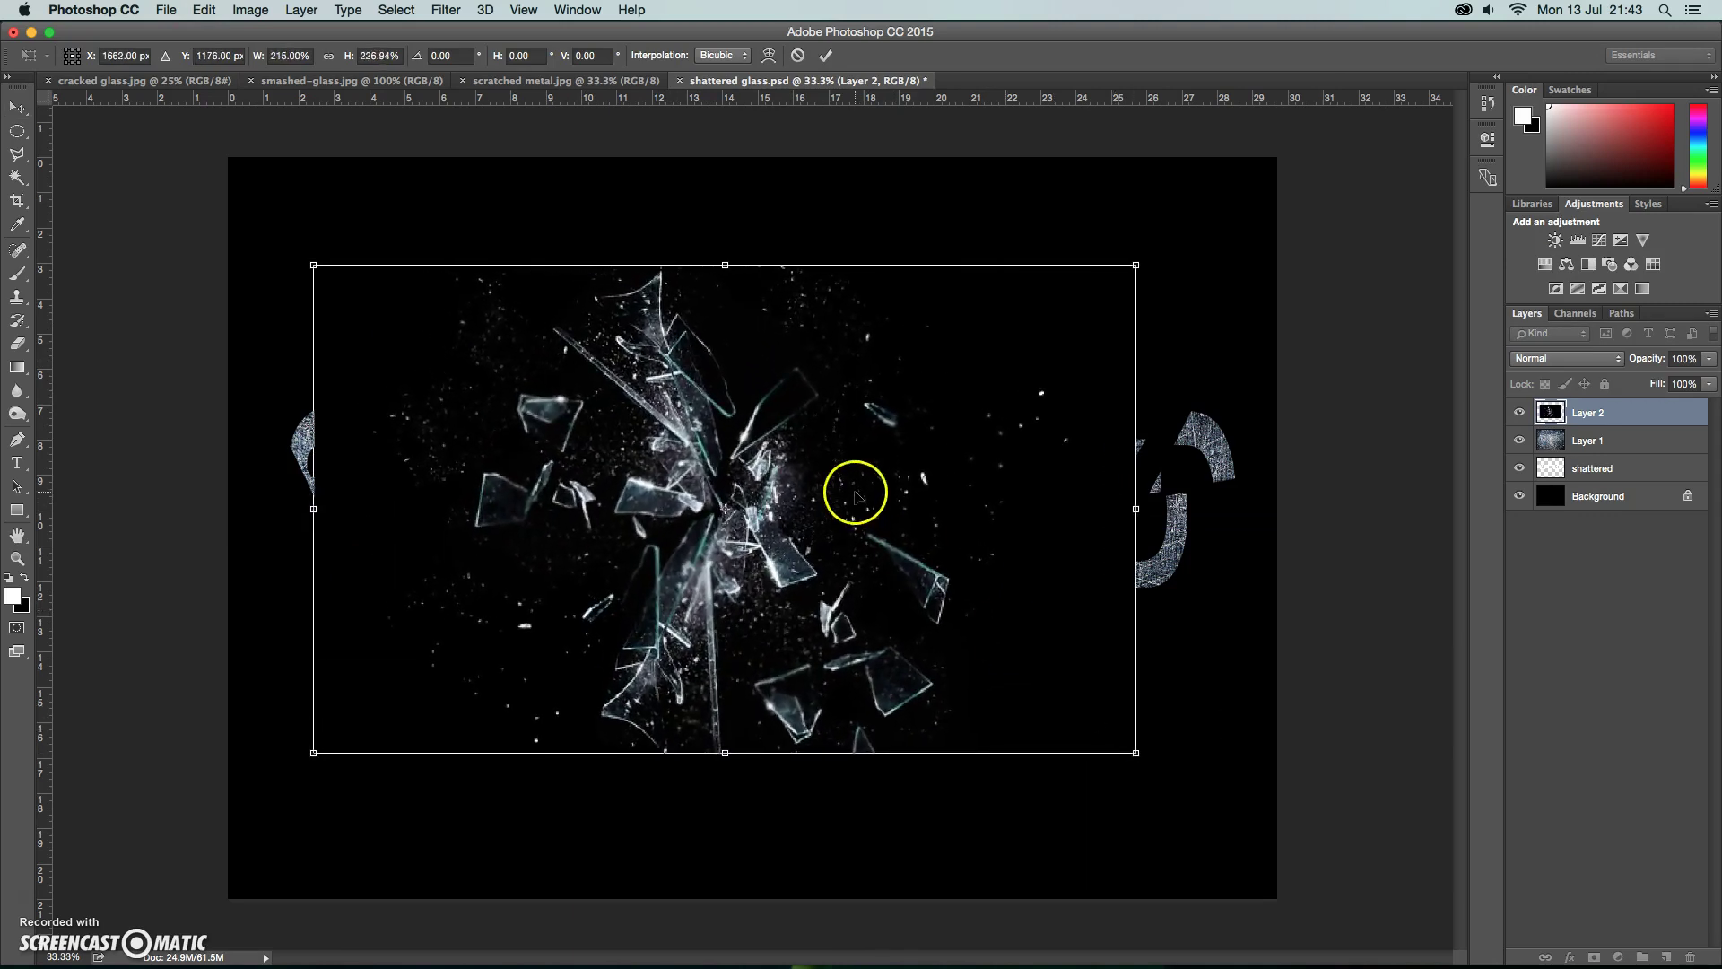
left_click_drag(813, 500, 831, 492)
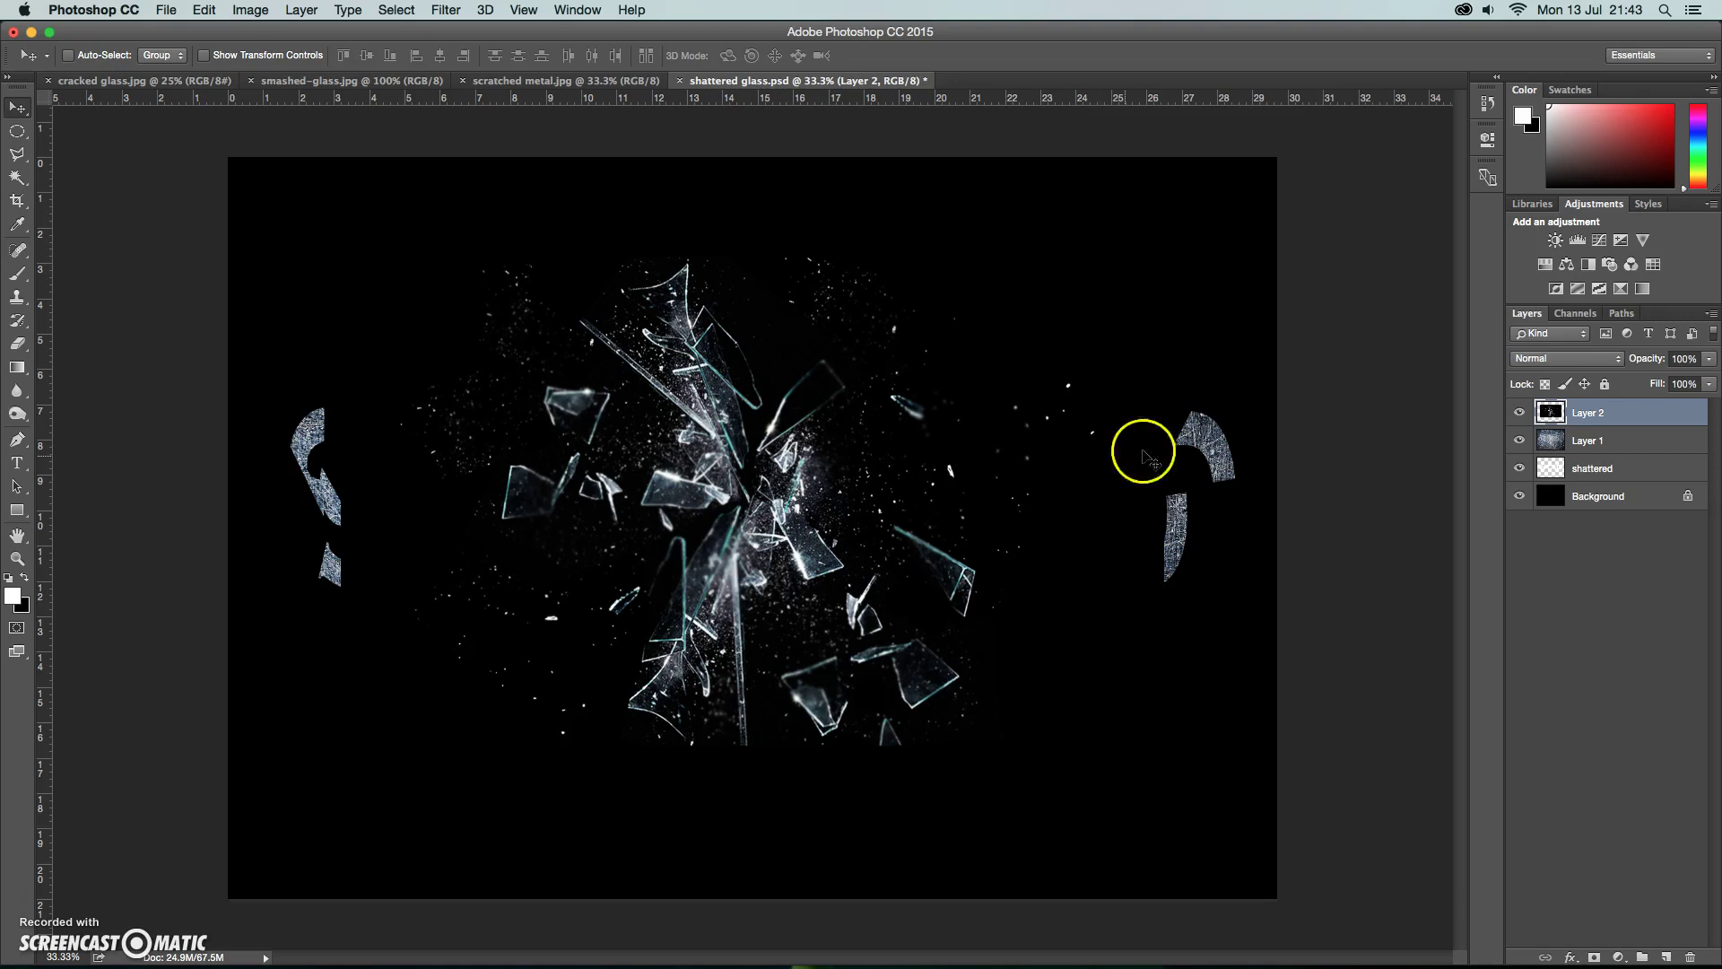
left_click(1595, 358)
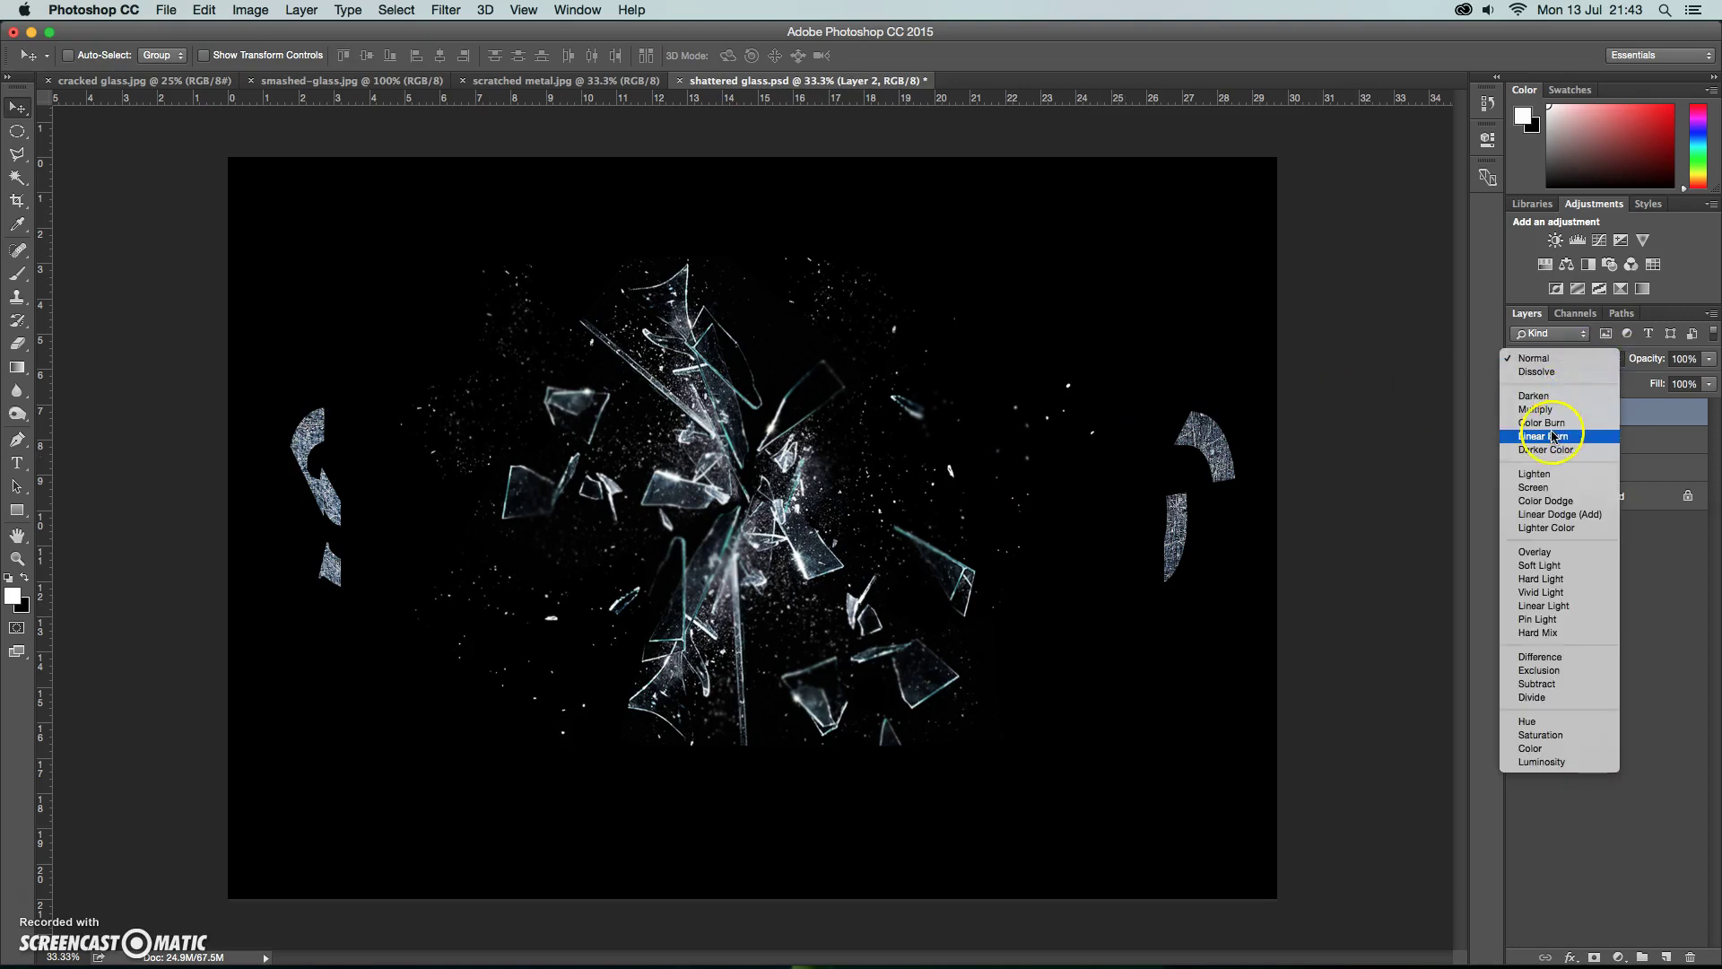
left_click(1554, 487)
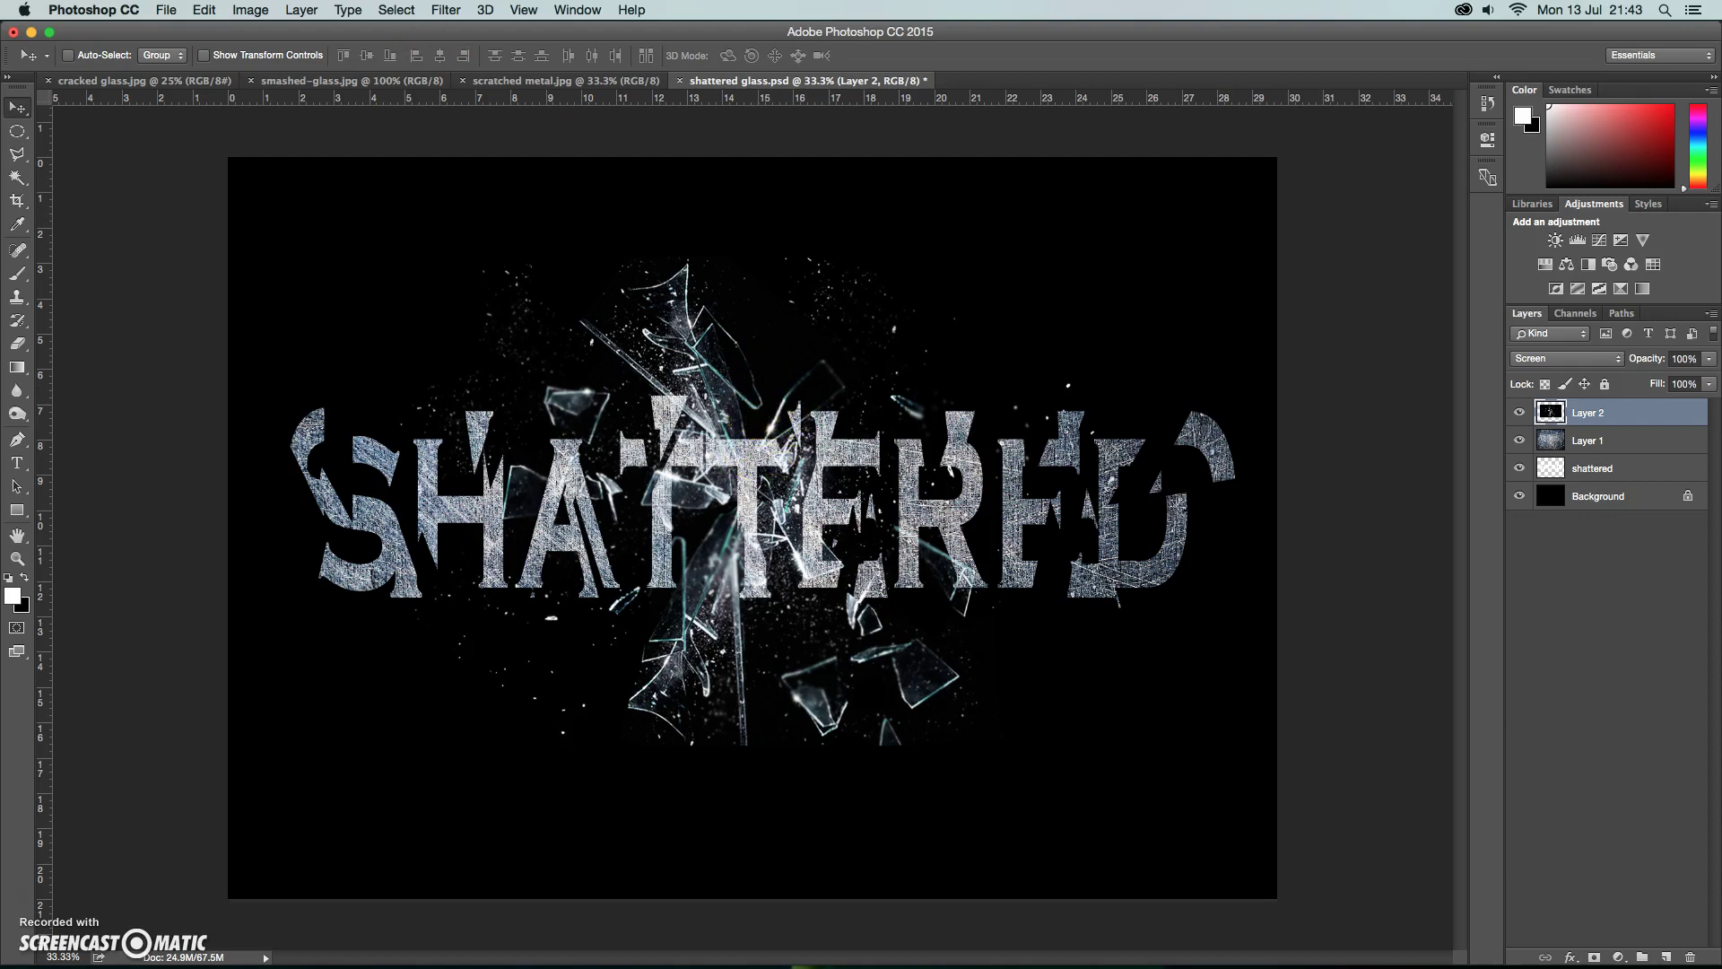
Step: Rotate the glass-shard layer about 17.21° and nudge it slightly lower
left_click(205, 10)
mouse_move(391, 394)
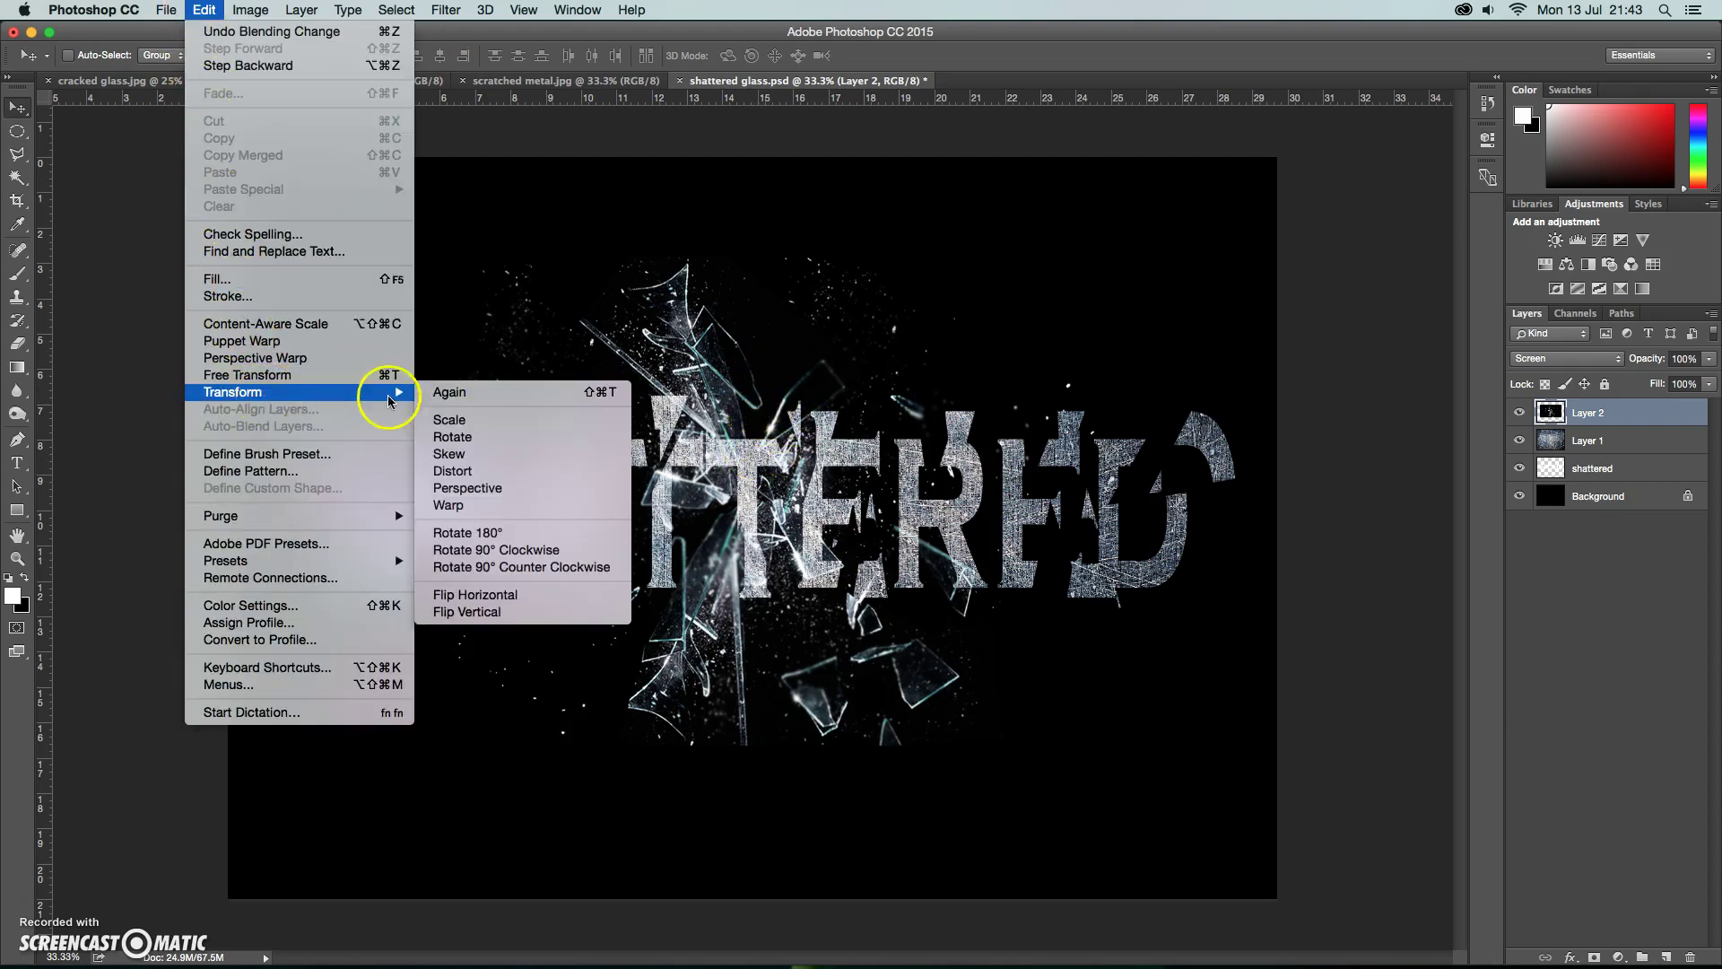
left_click(453, 436)
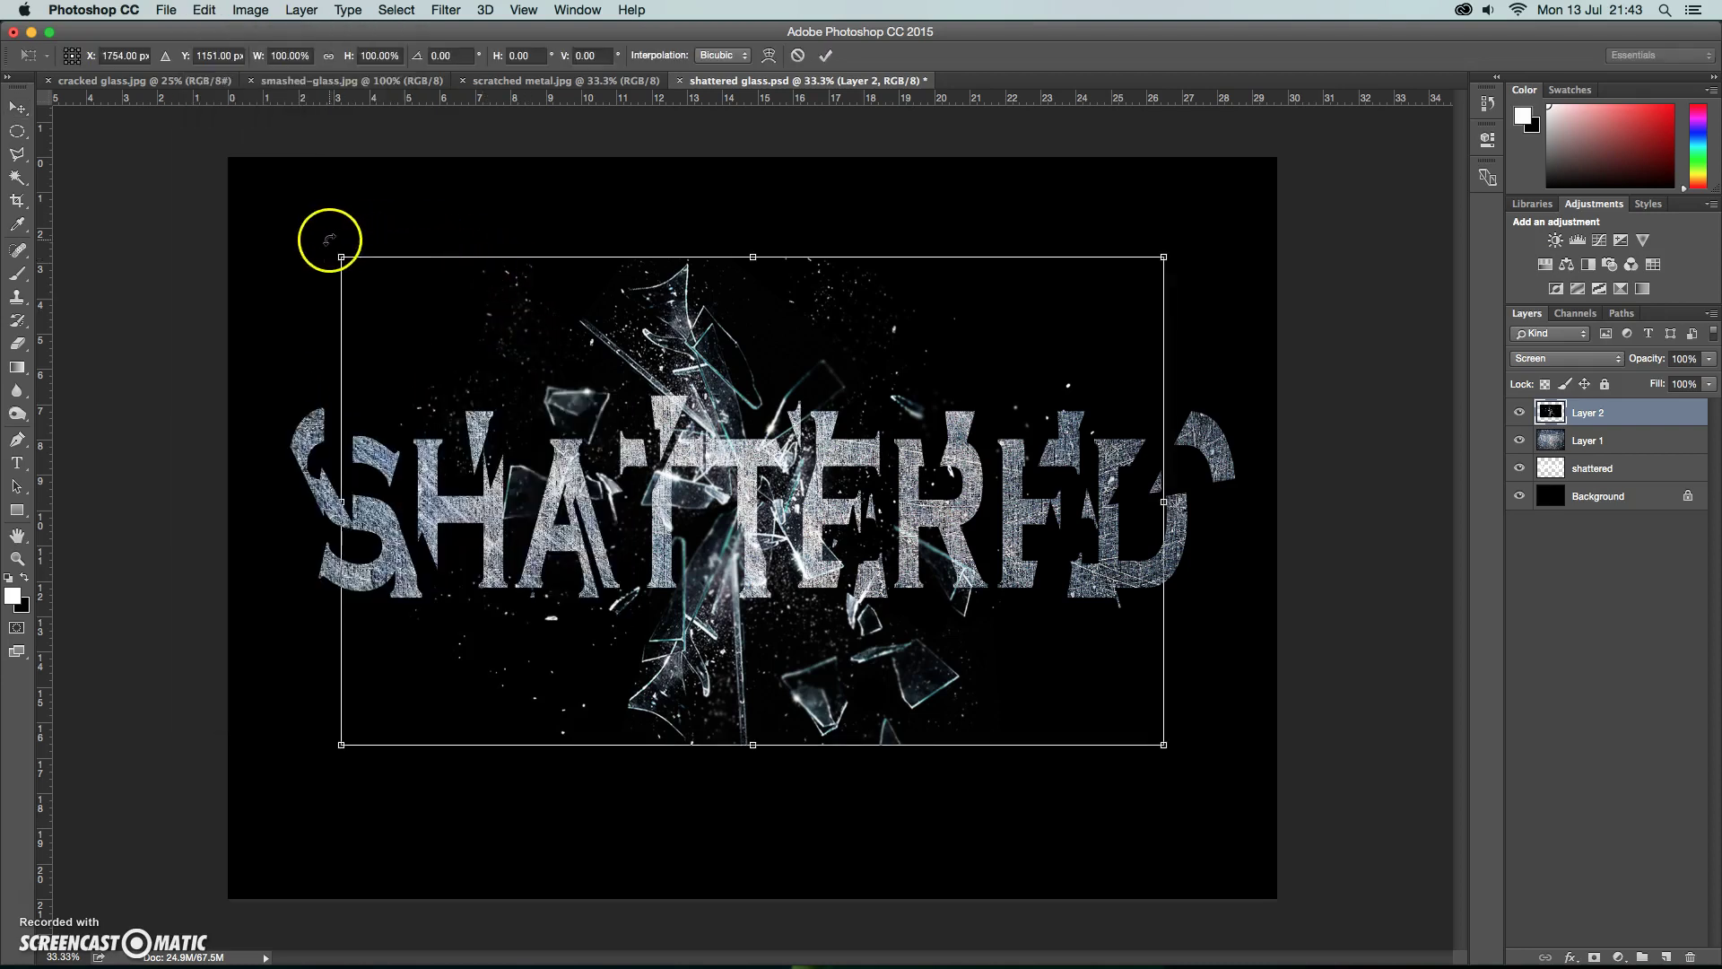
left_click_drag(329, 240, 453, 150)
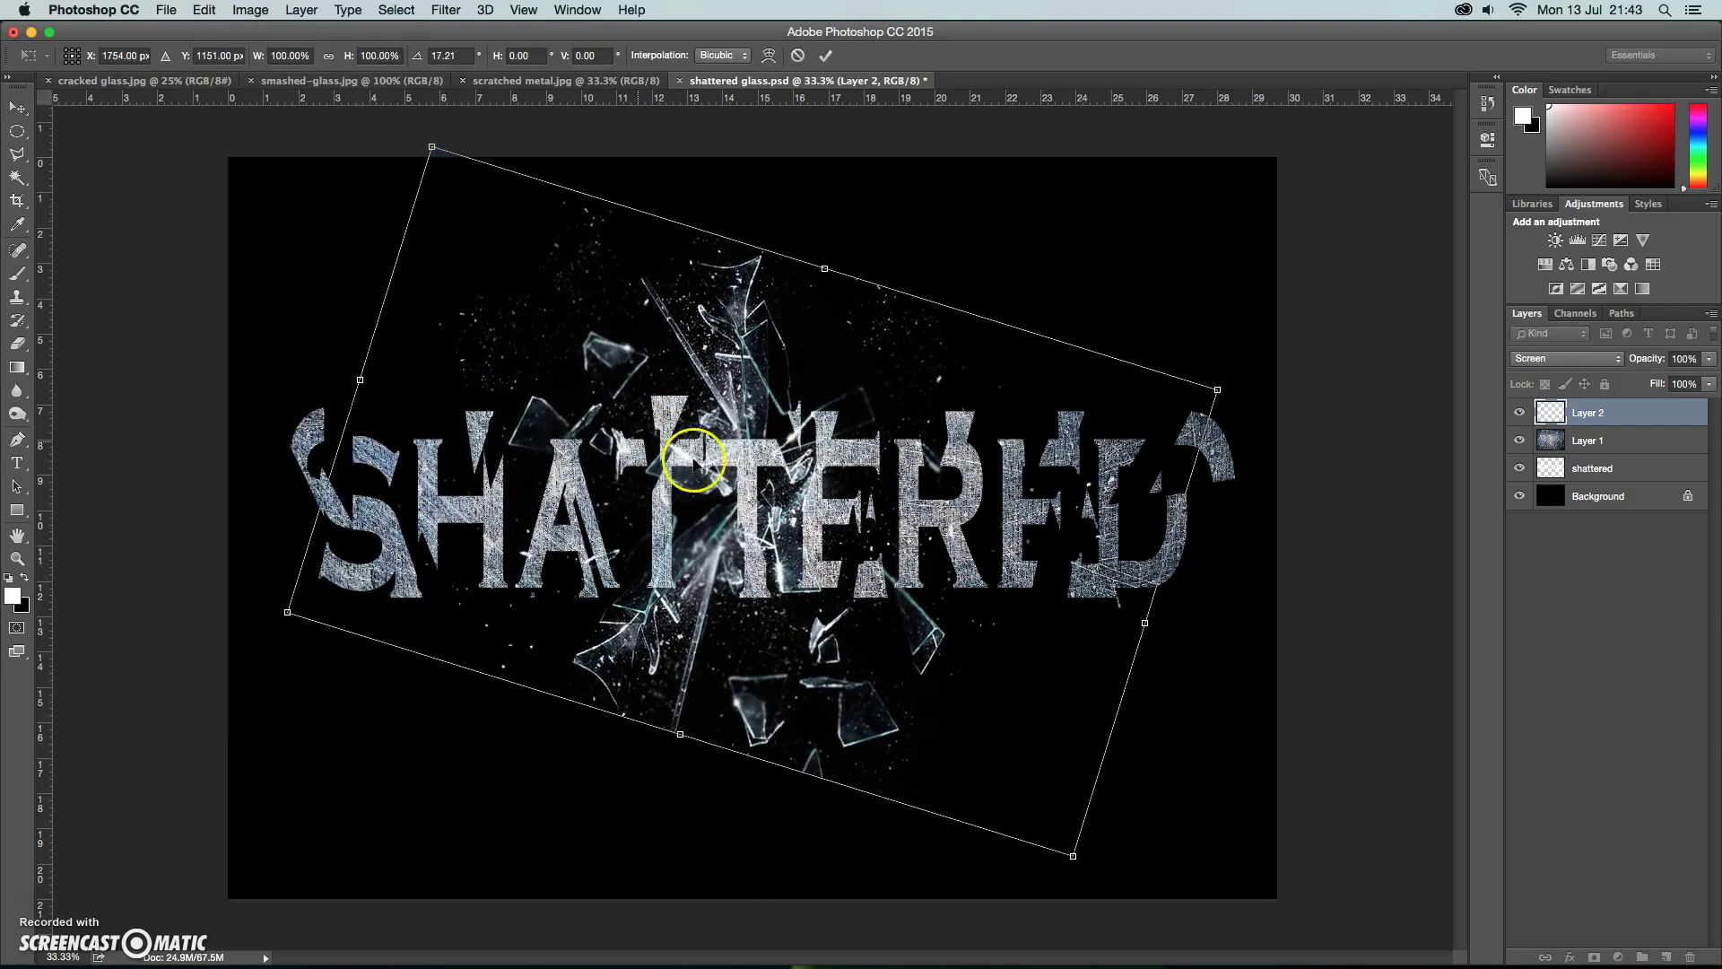
left_click_drag(946, 461, 932, 468)
key("Return")
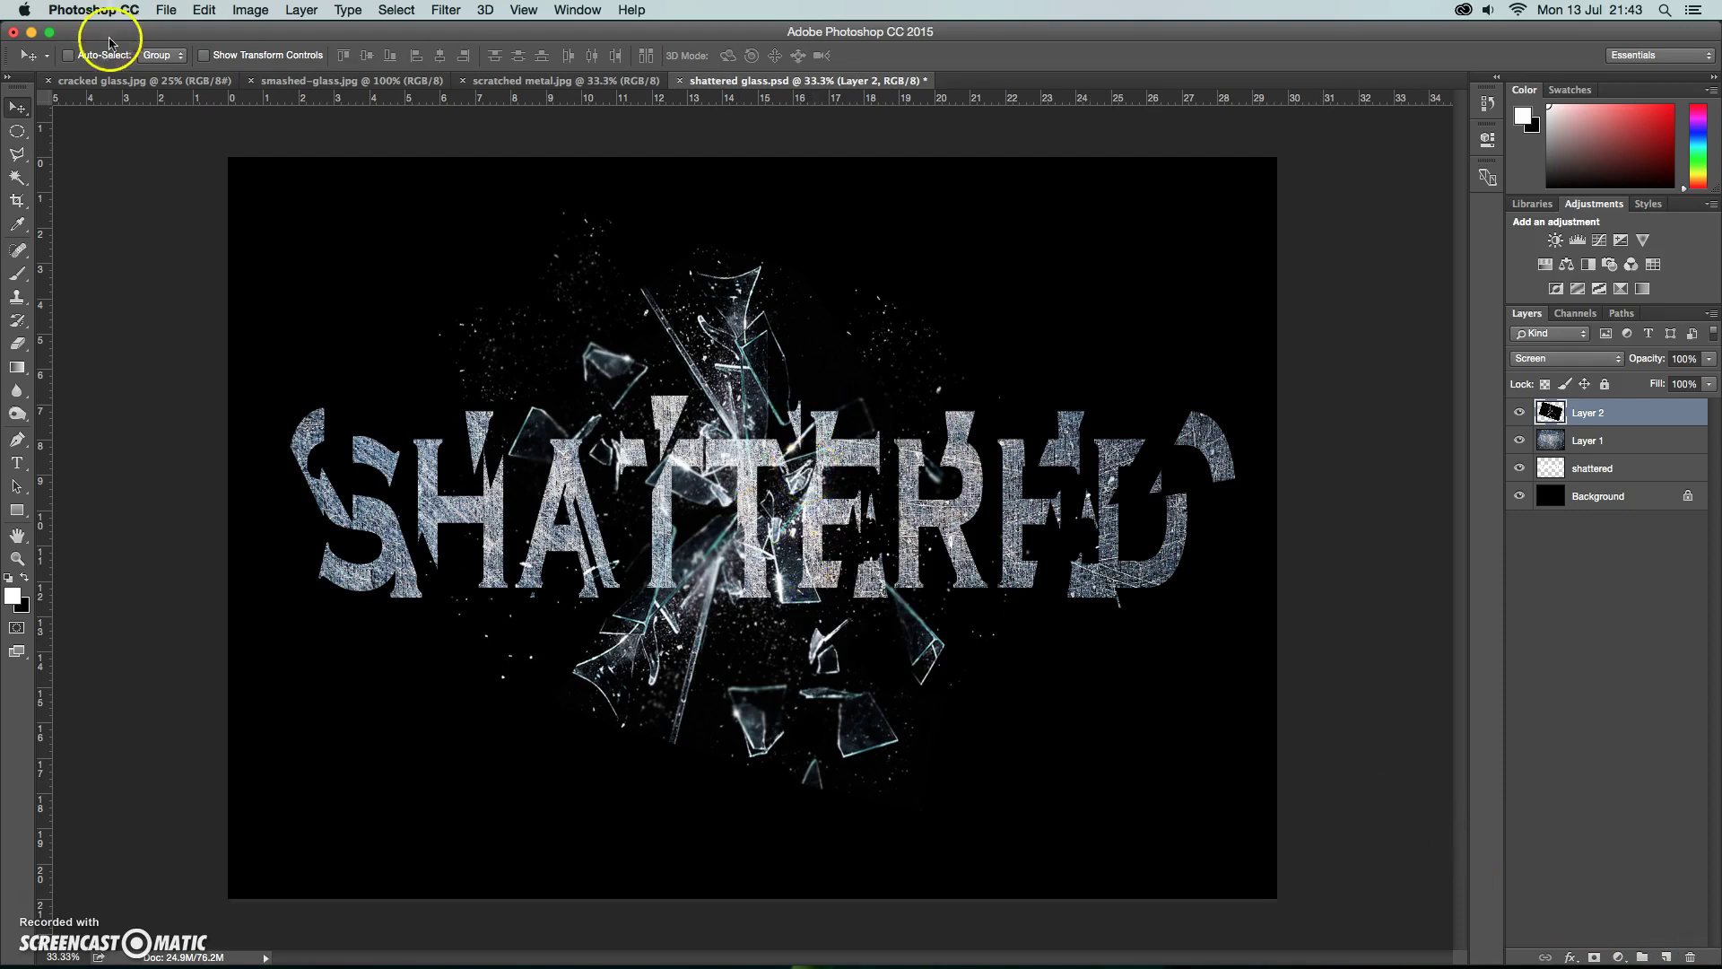
Step: Drag cracked glass.jpg into the document, set it to Screen at 23% opacity
left_click(139, 80)
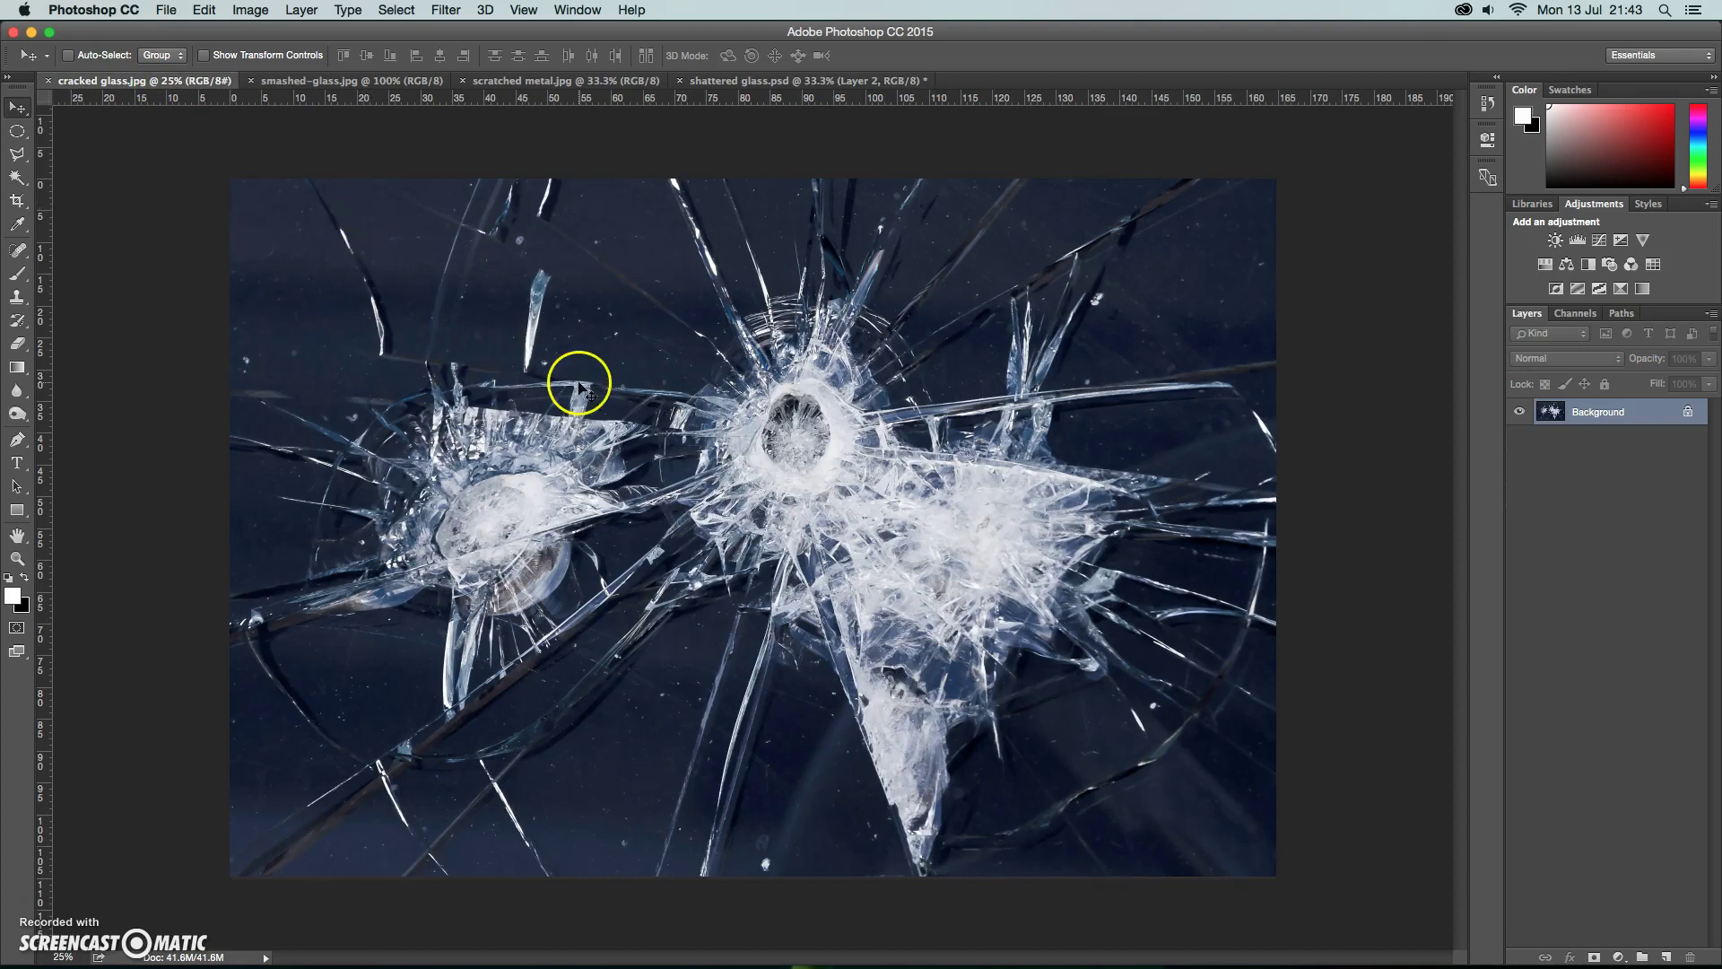
left_click_drag(669, 408, 671, 451)
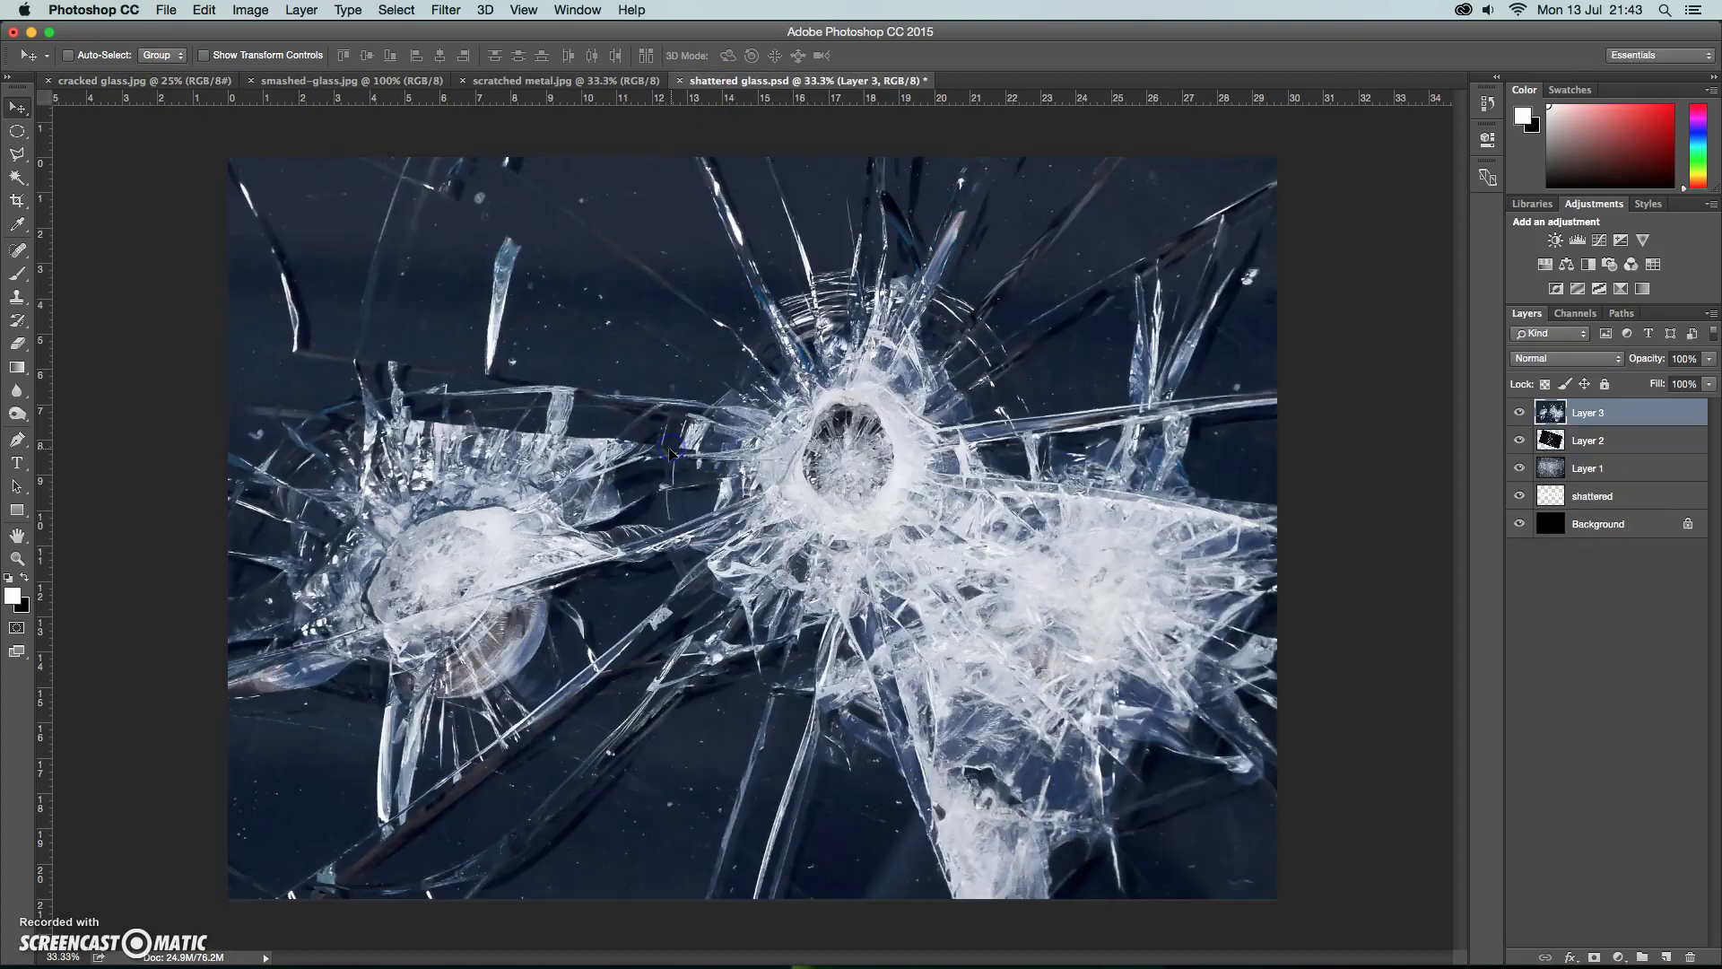
left_click(1601, 360)
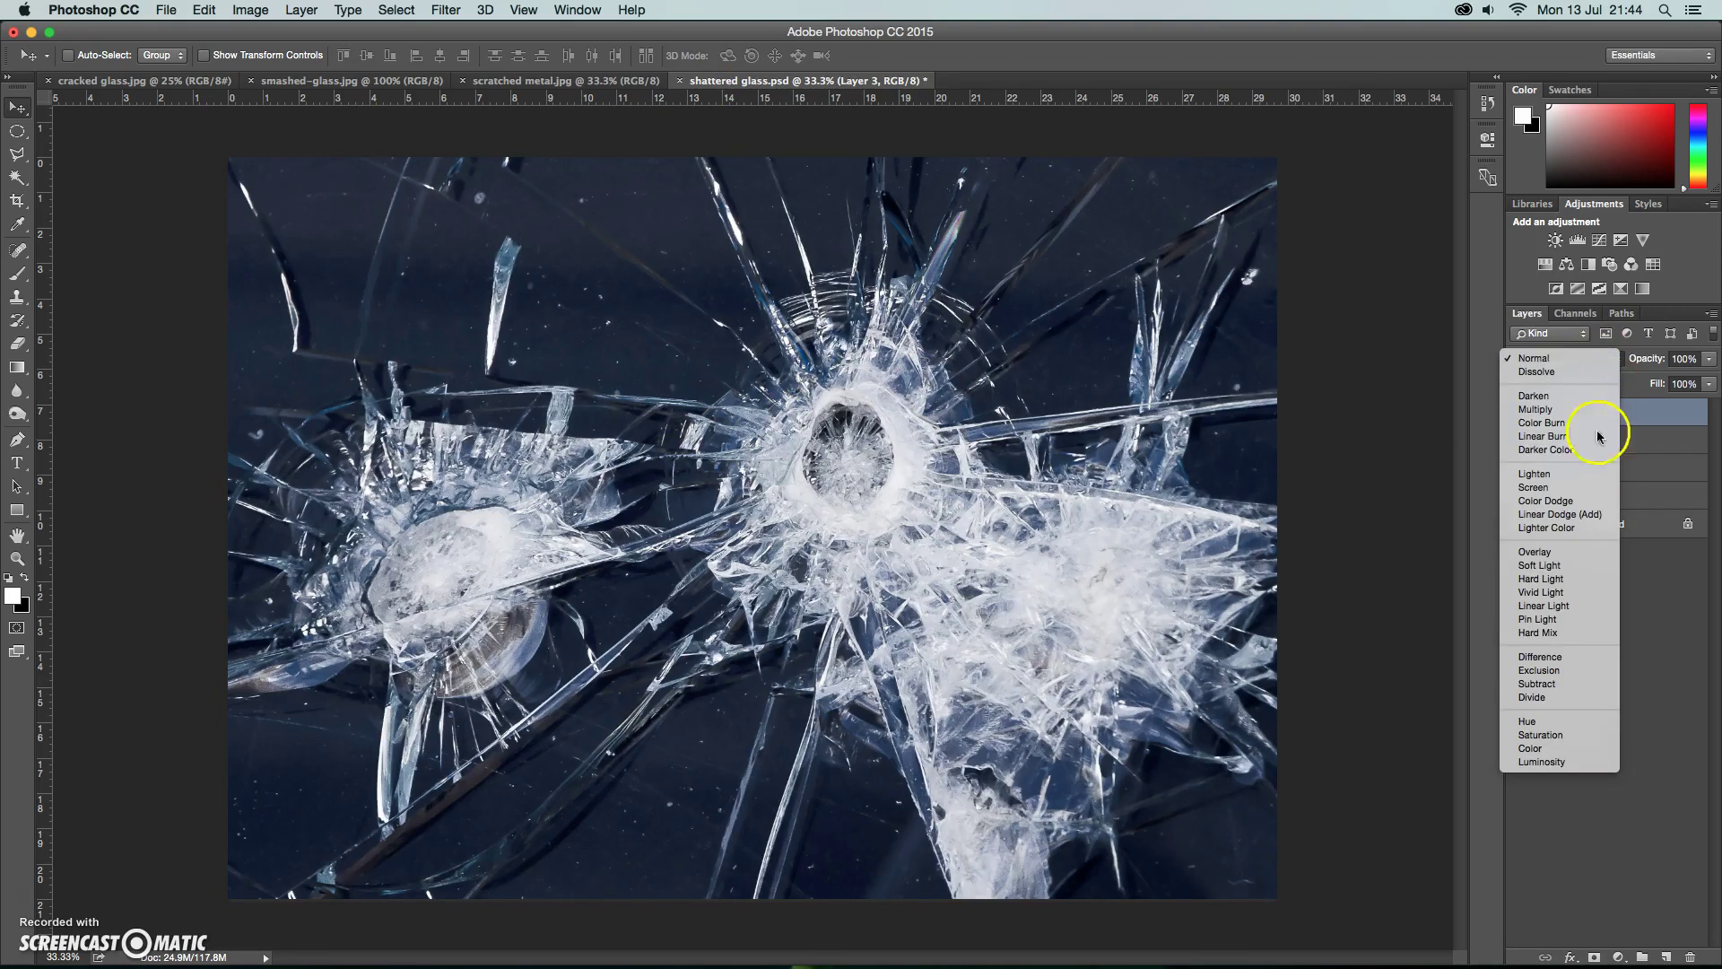
left_click(1584, 488)
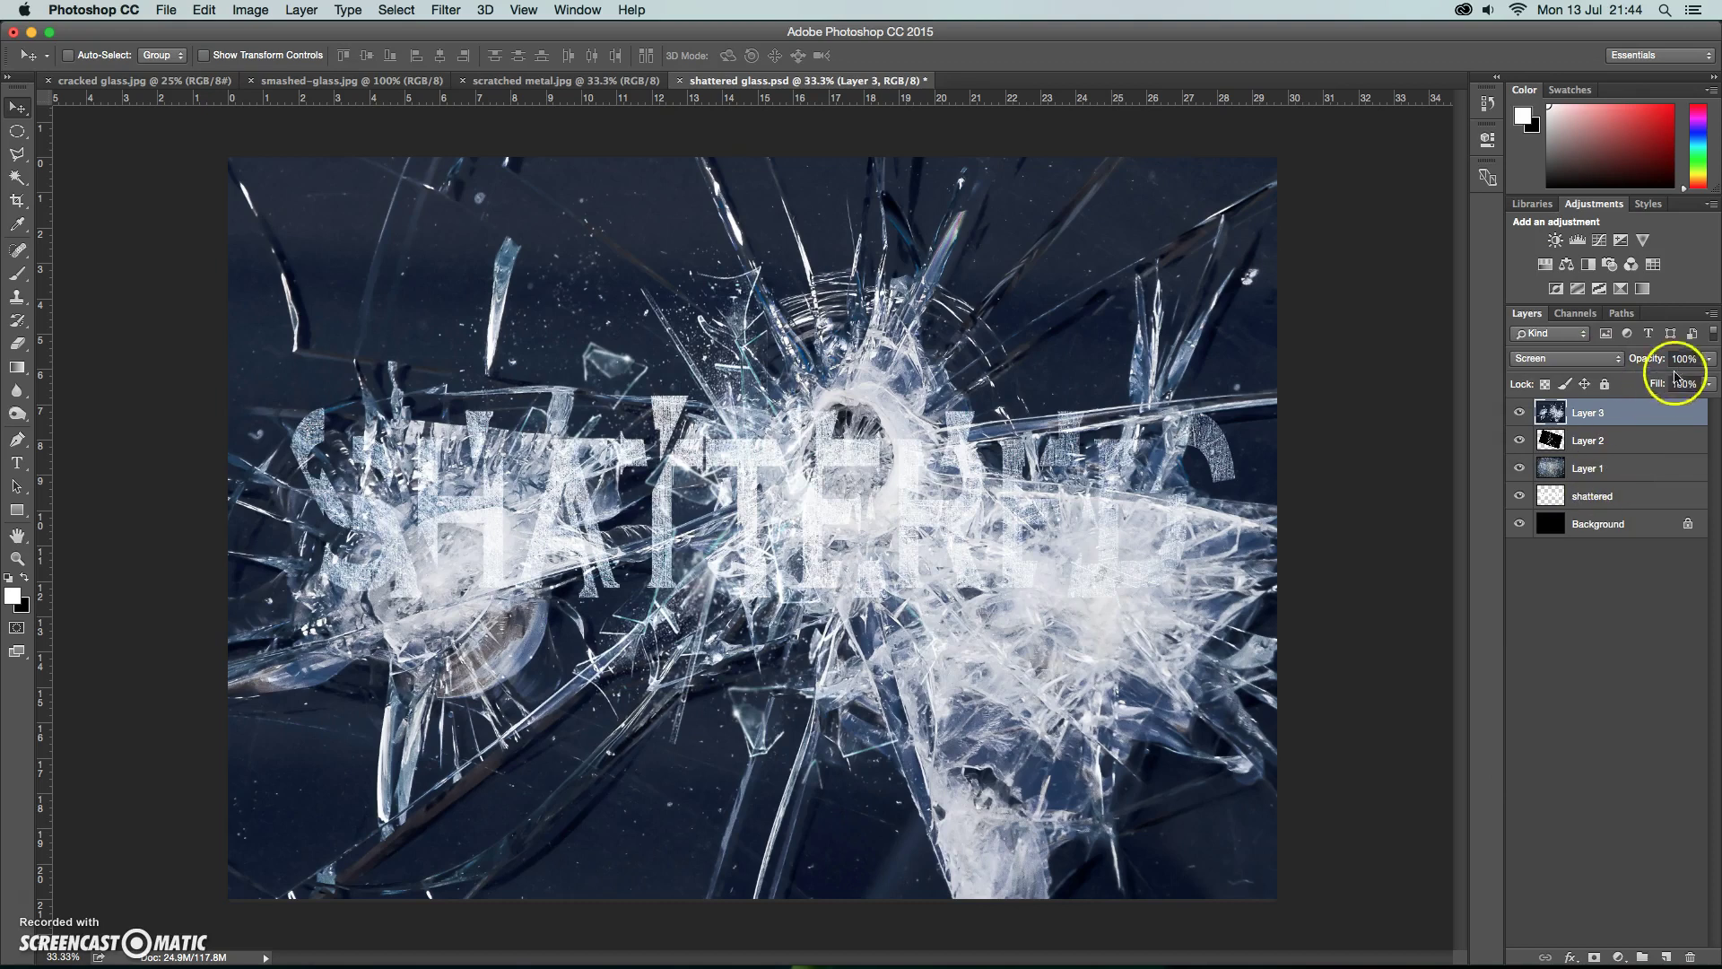
left_click(1708, 359)
left_click_drag(1700, 380, 1656, 380)
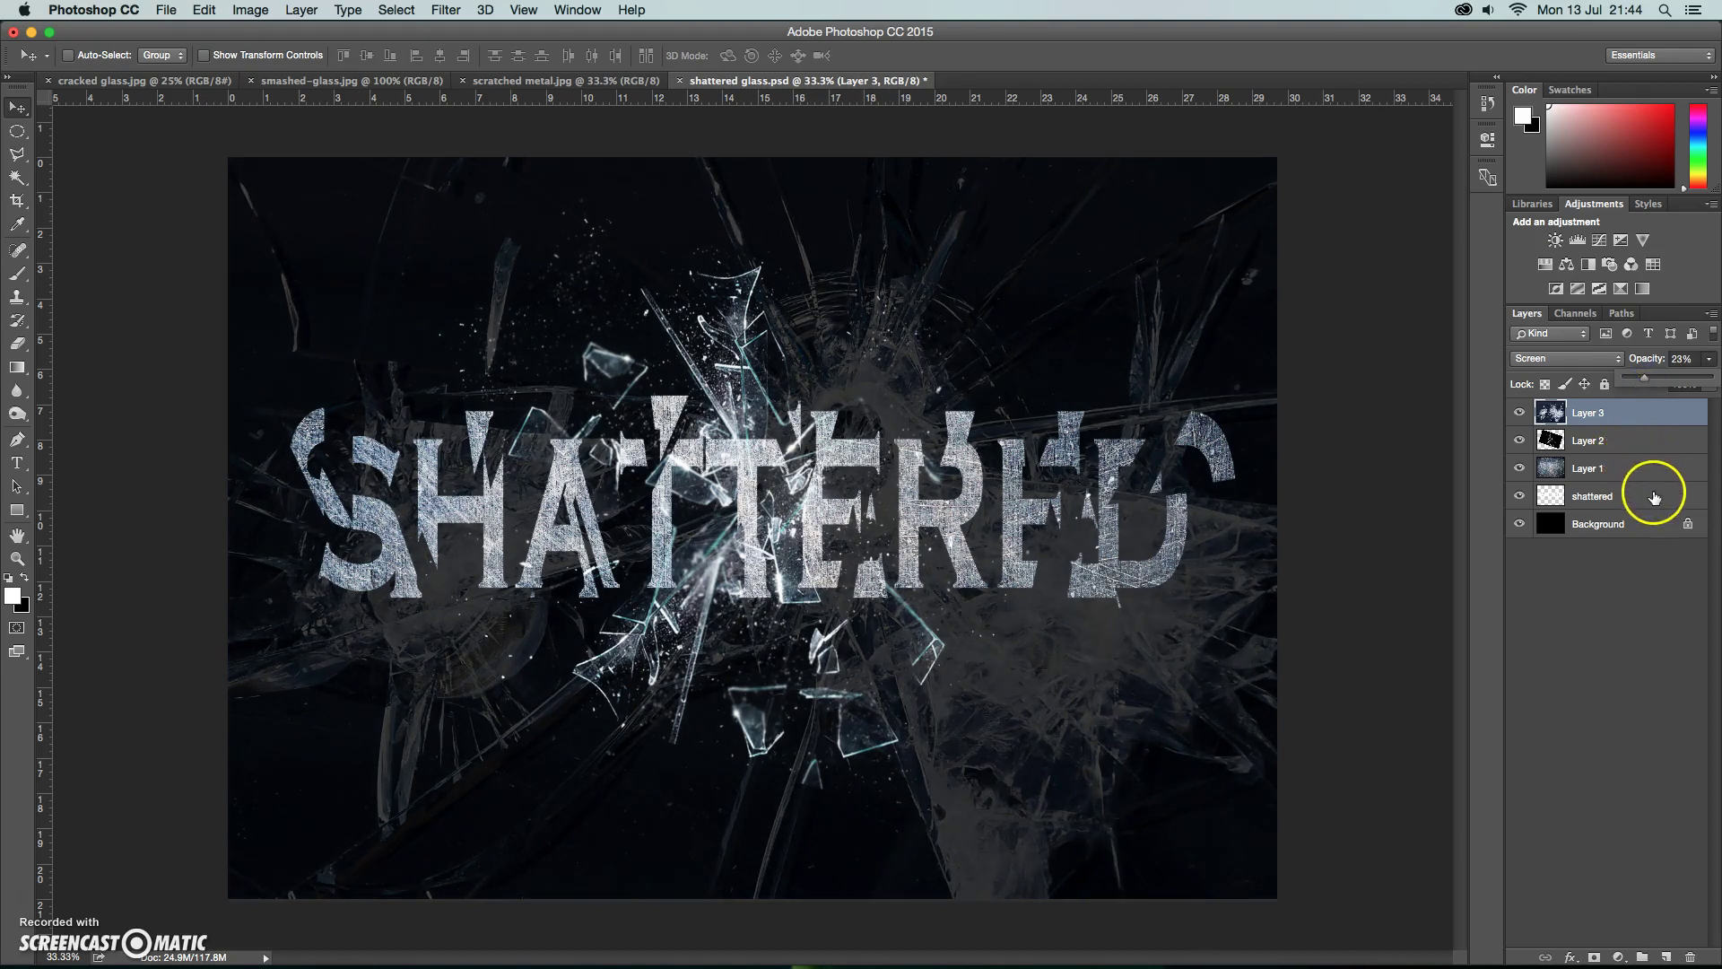
left_click(1544, 496)
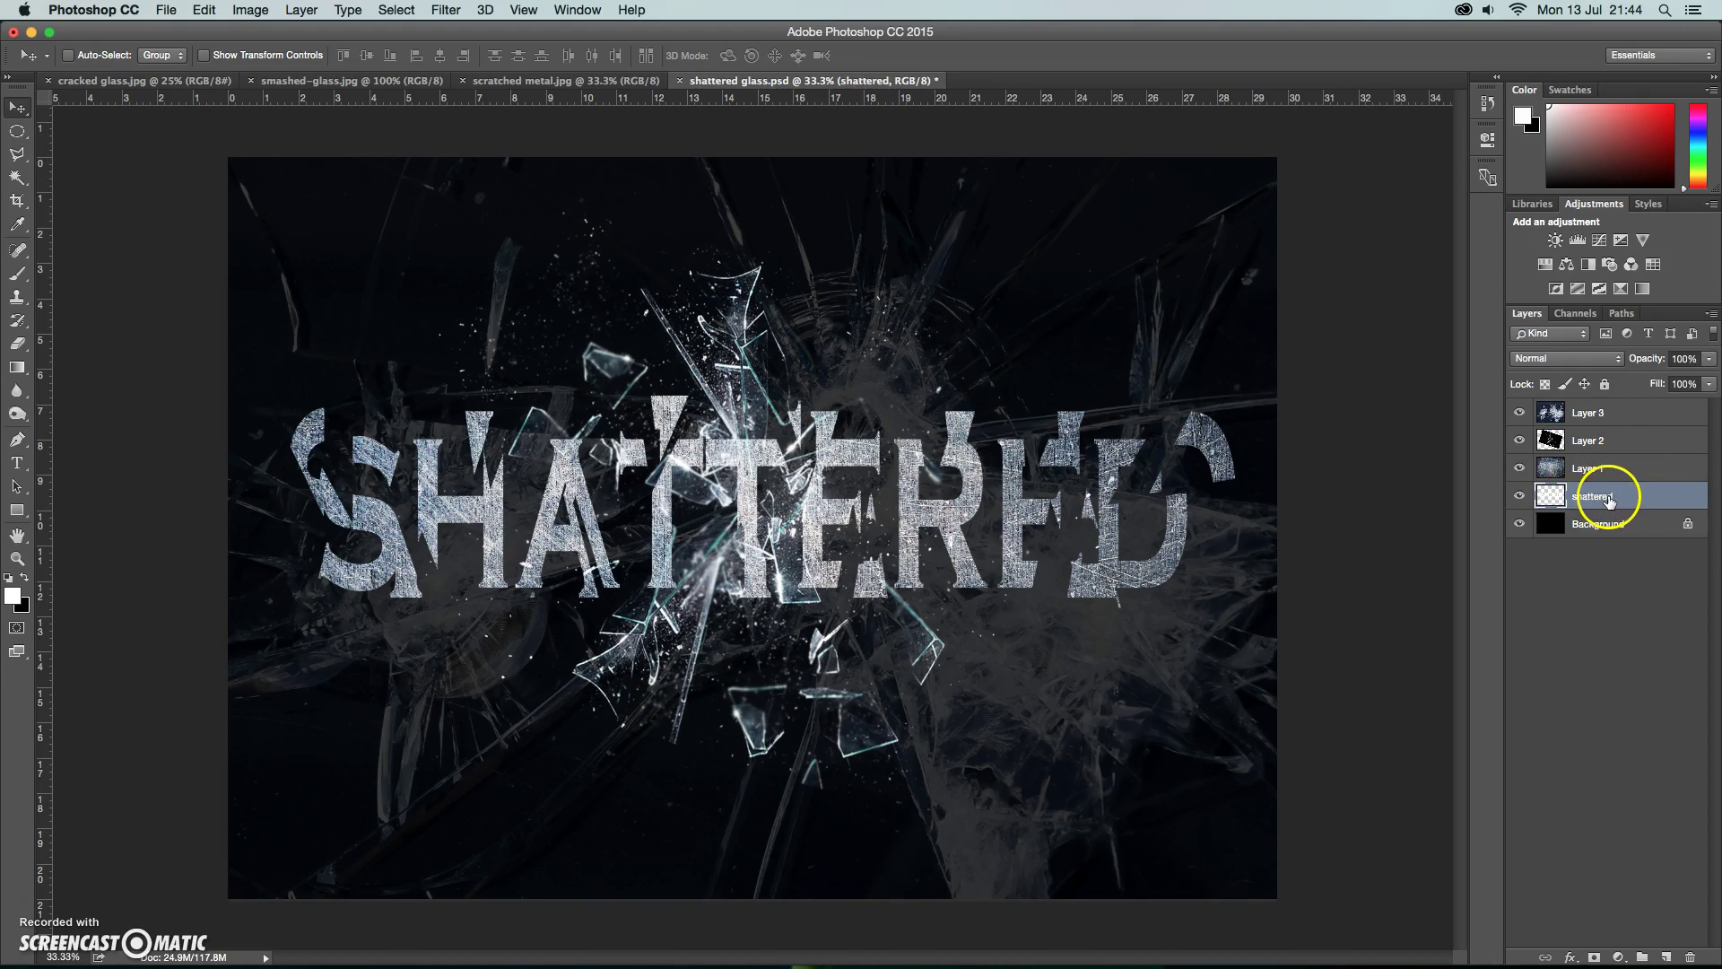
Step: Duplicate the shattered layer and apply a Zoom Radial Blur of amount 50
left_click_drag(1647, 499, 1665, 954)
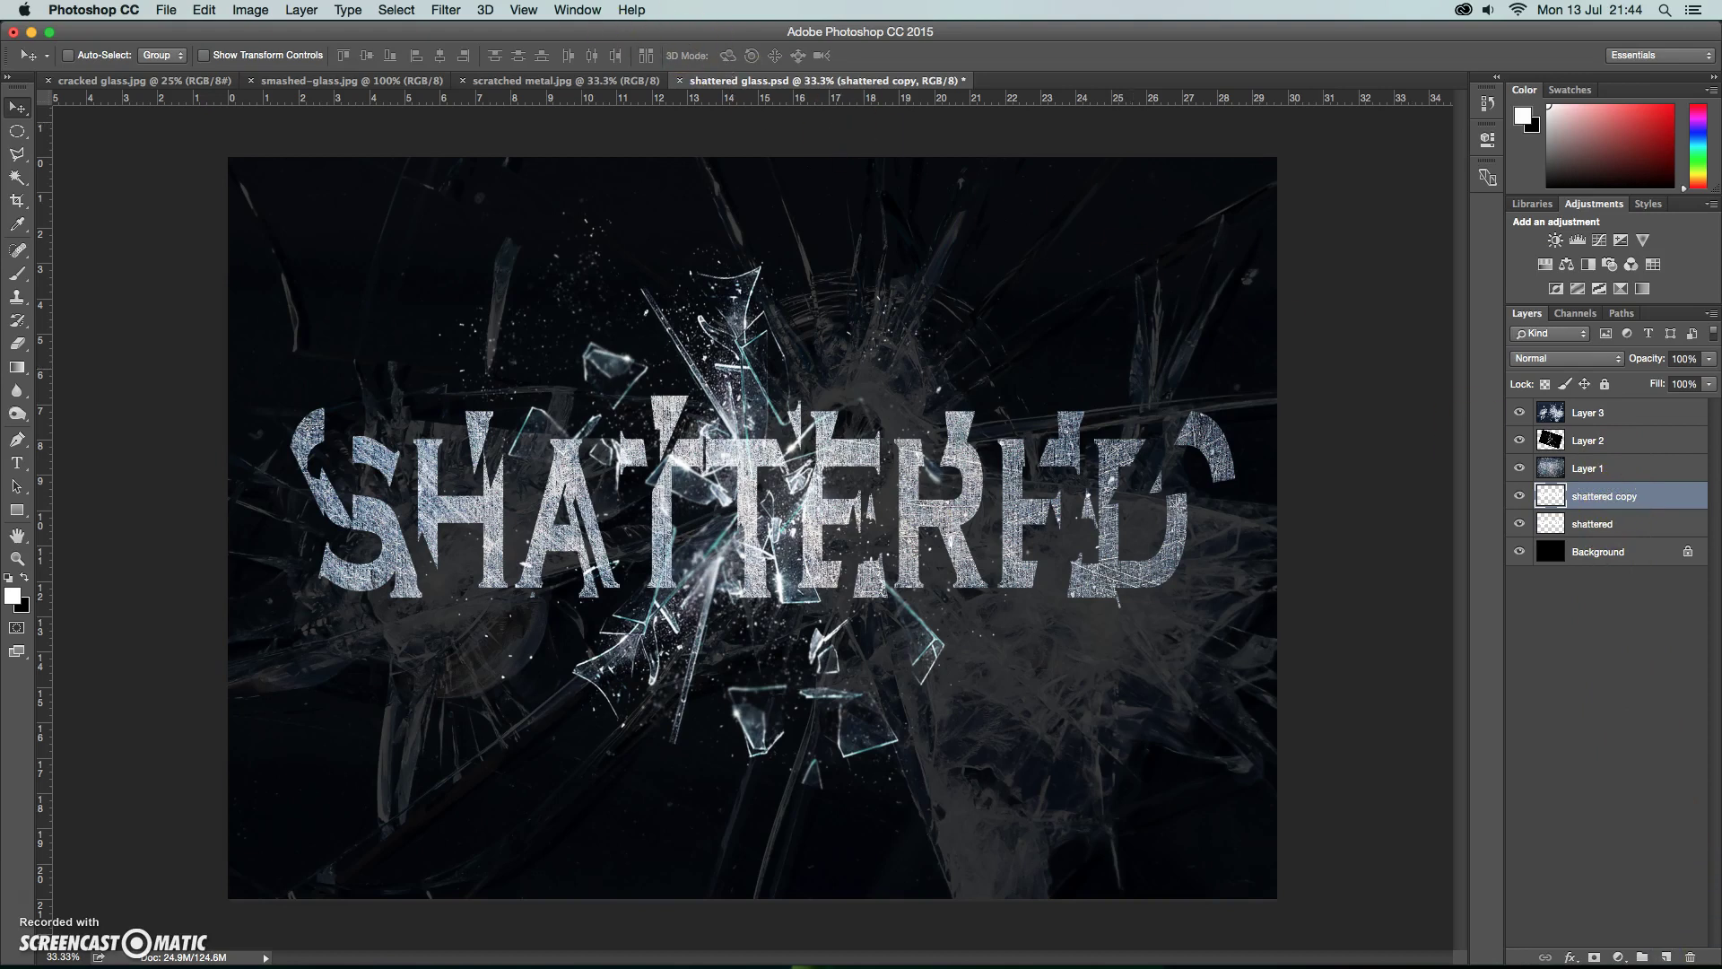
left_click(446, 9)
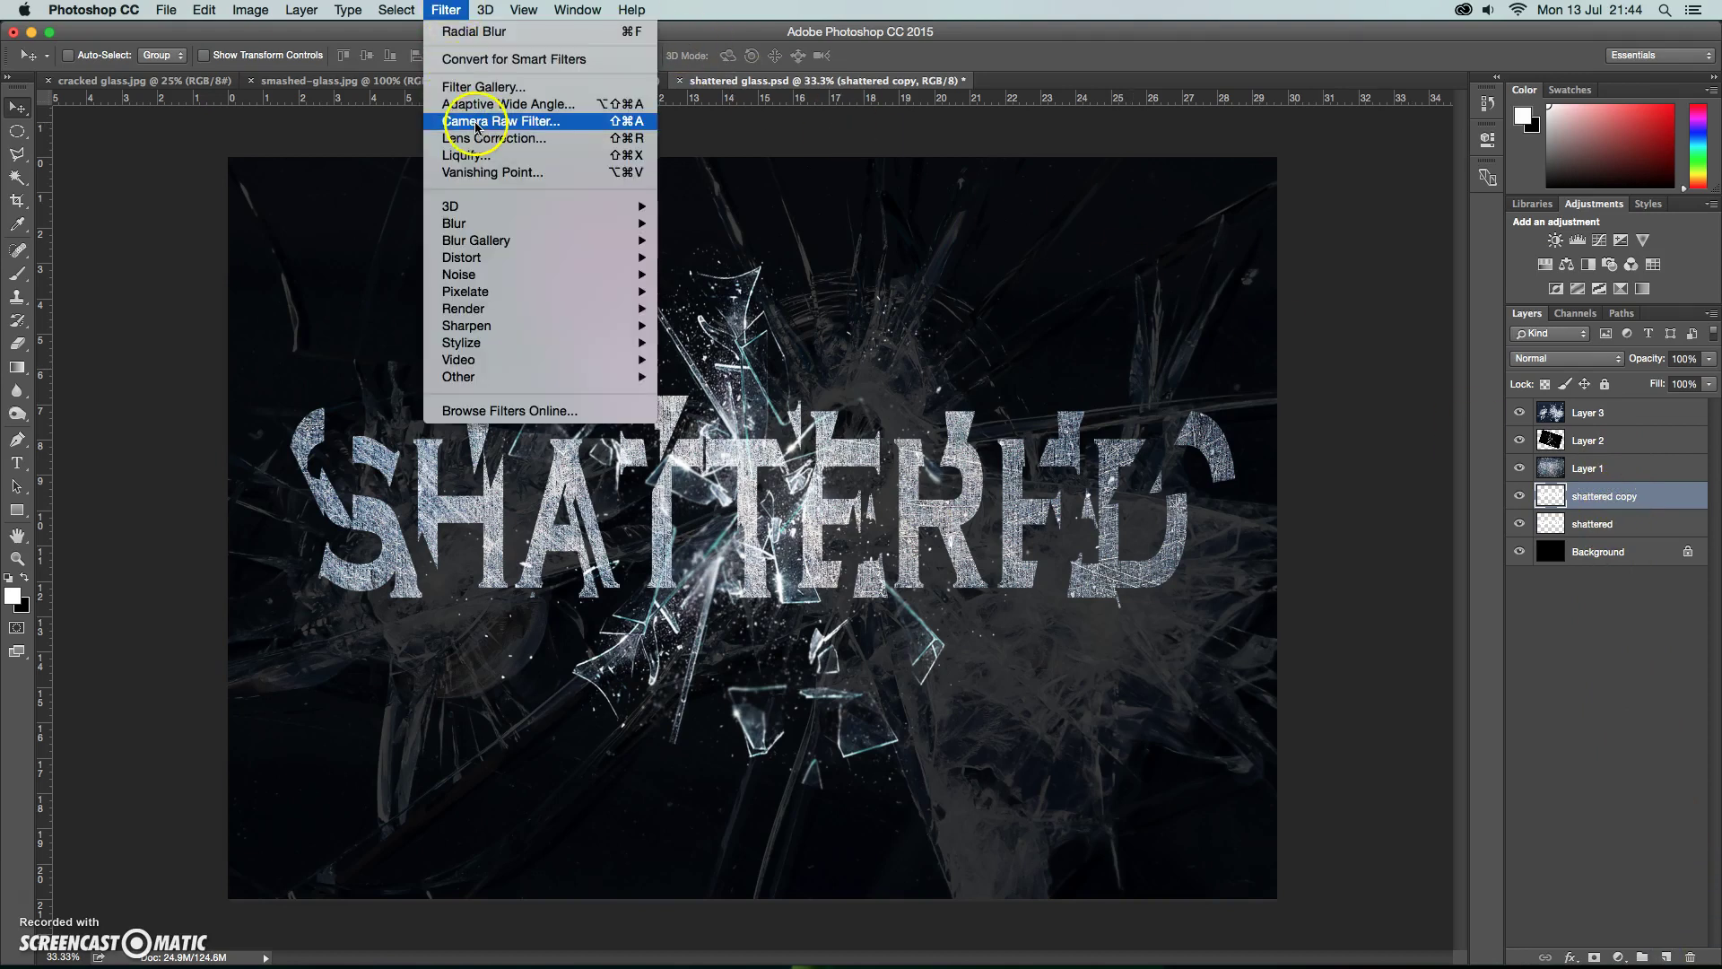
mouse_move(493, 223)
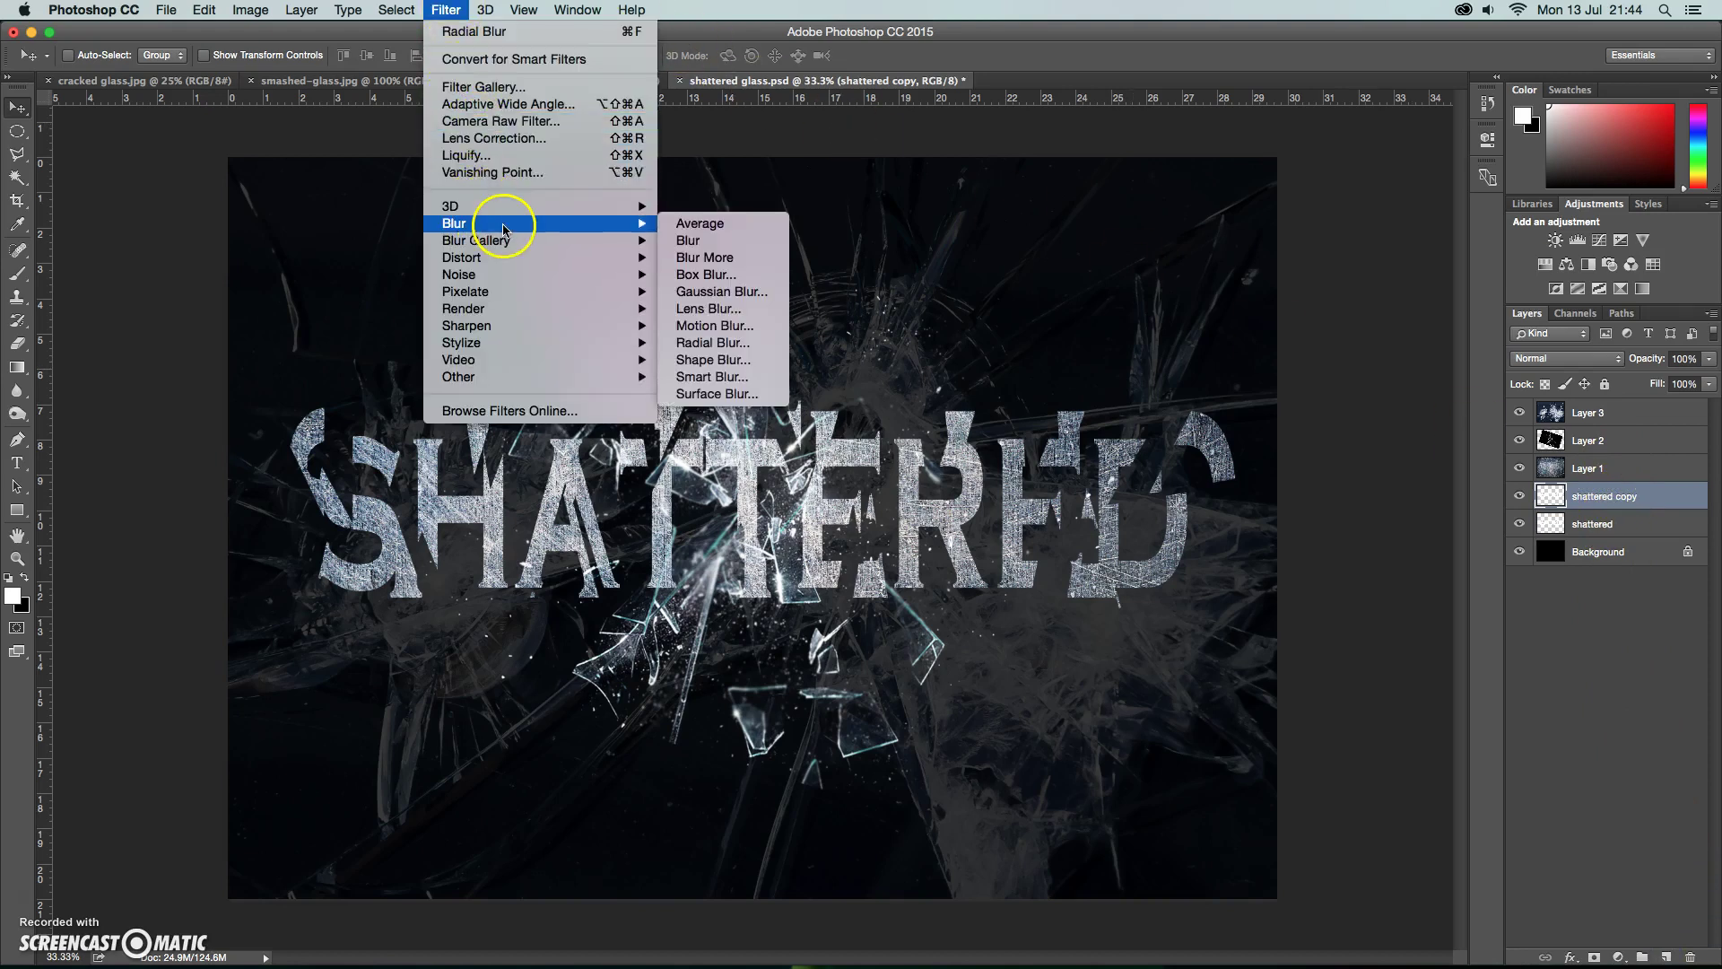
left_click(710, 342)
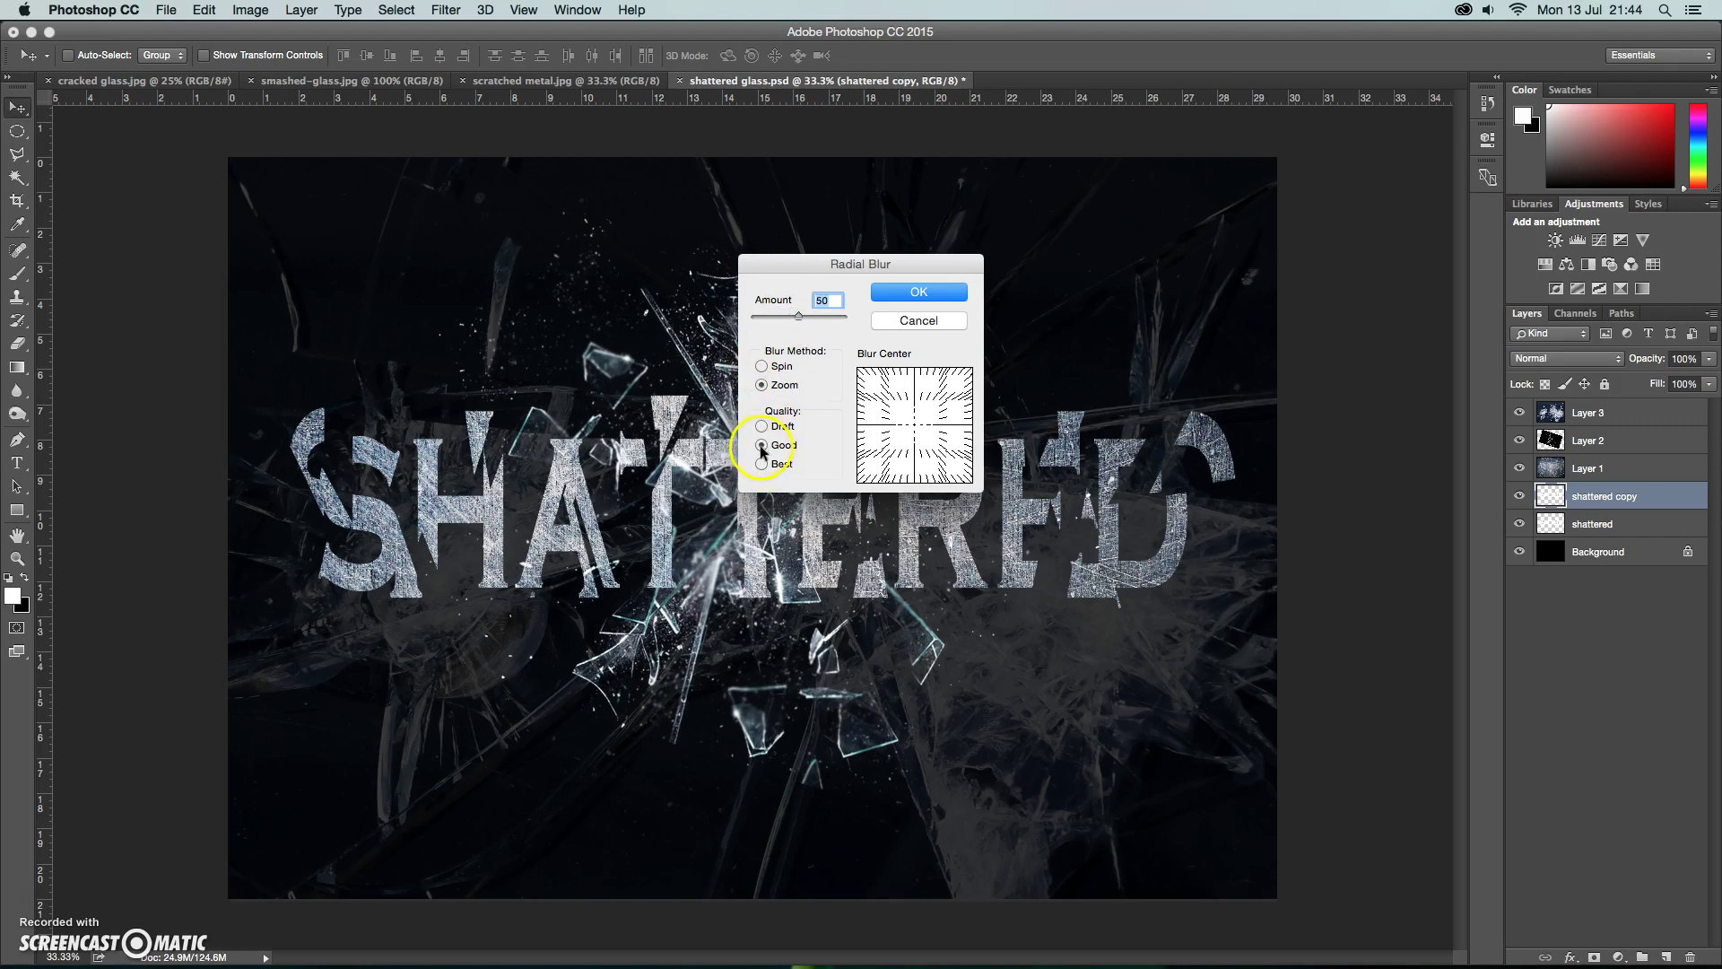
left_click(909, 293)
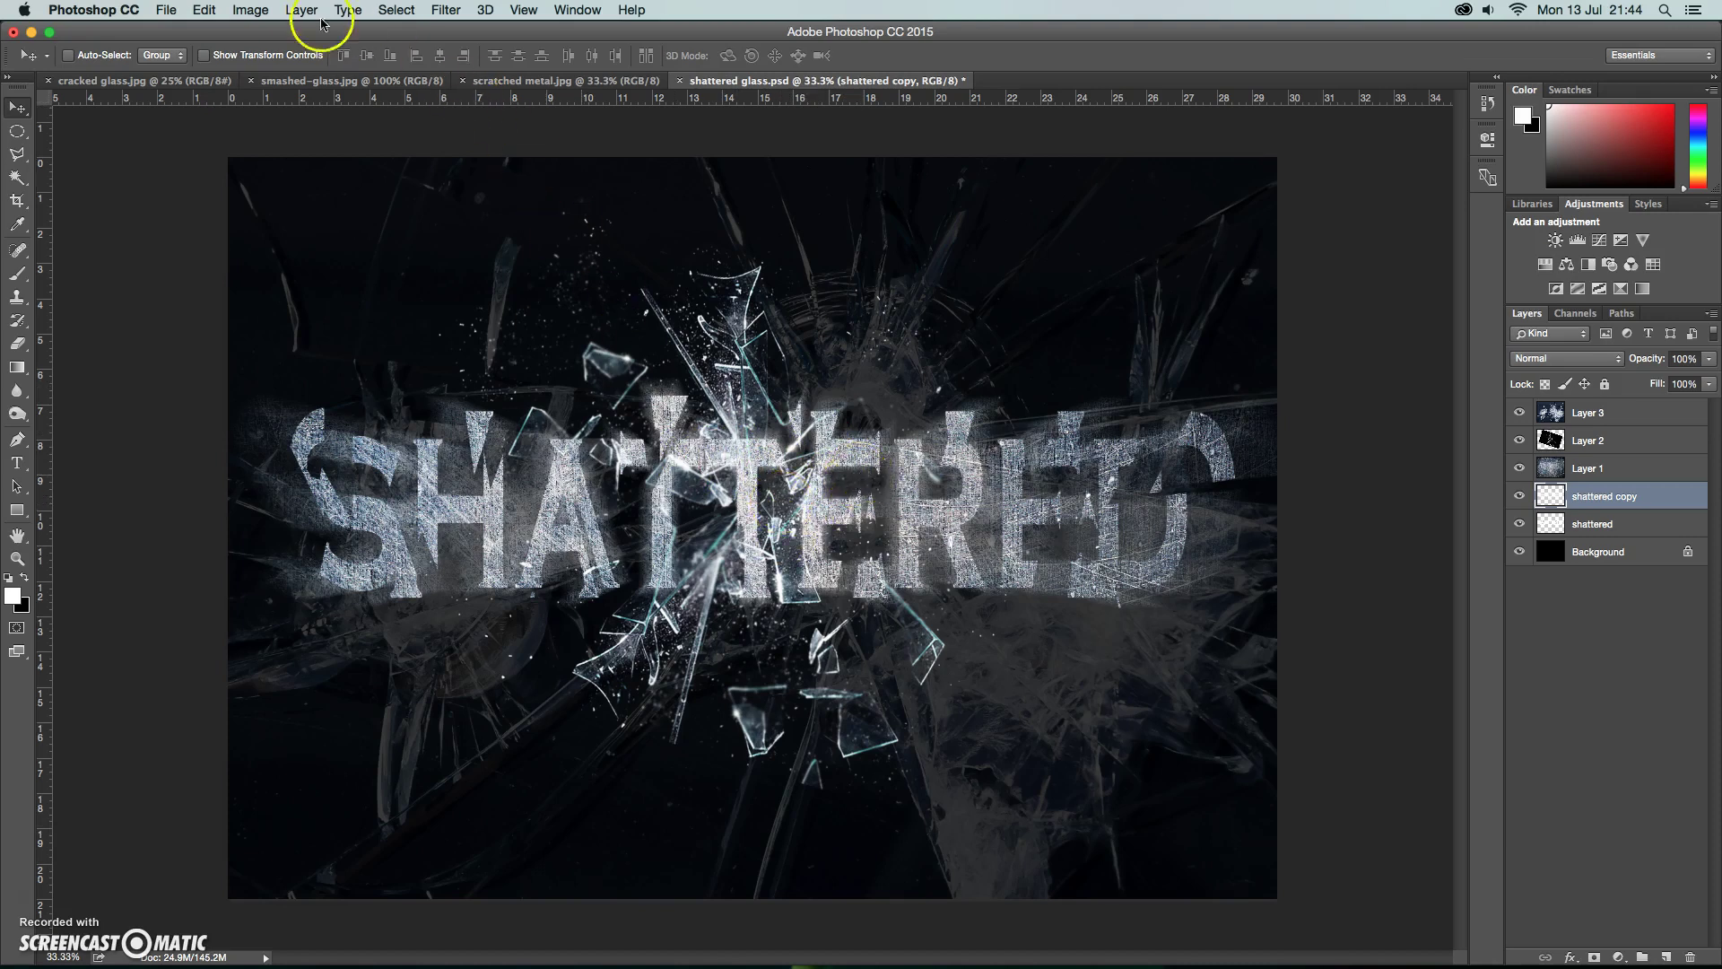
Step: Scale the blurred 'shattered copy' layer up slightly and commit
left_click(204, 10)
mouse_move(350, 391)
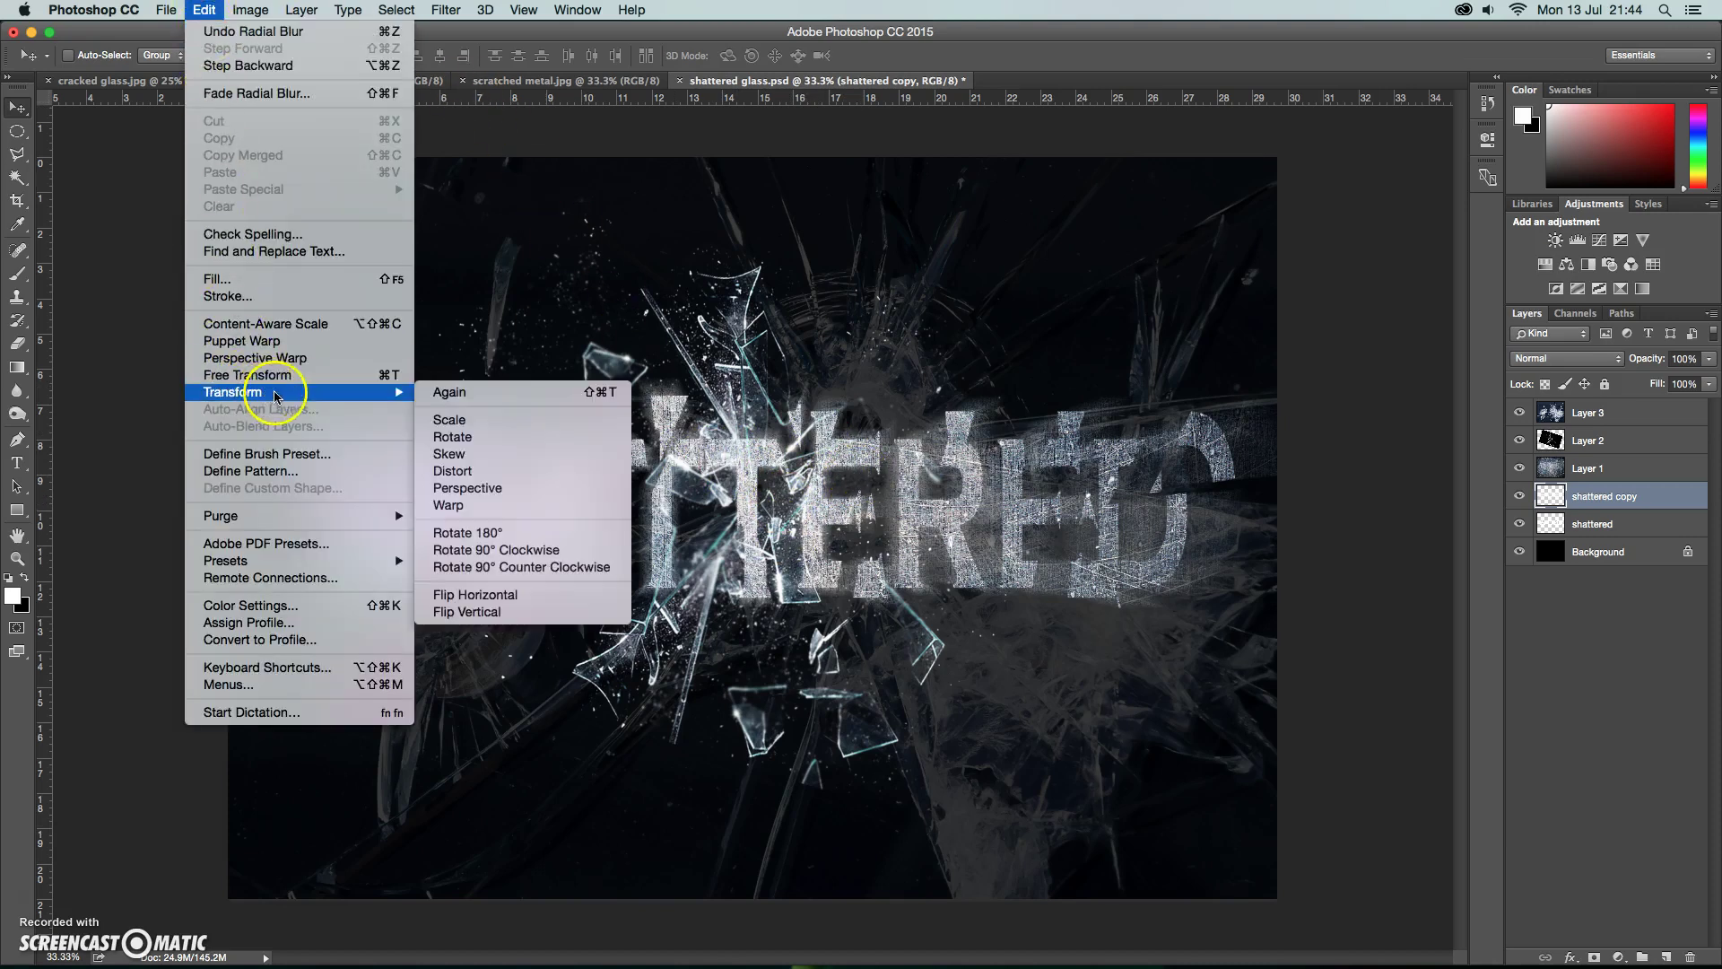
left_click(450, 422)
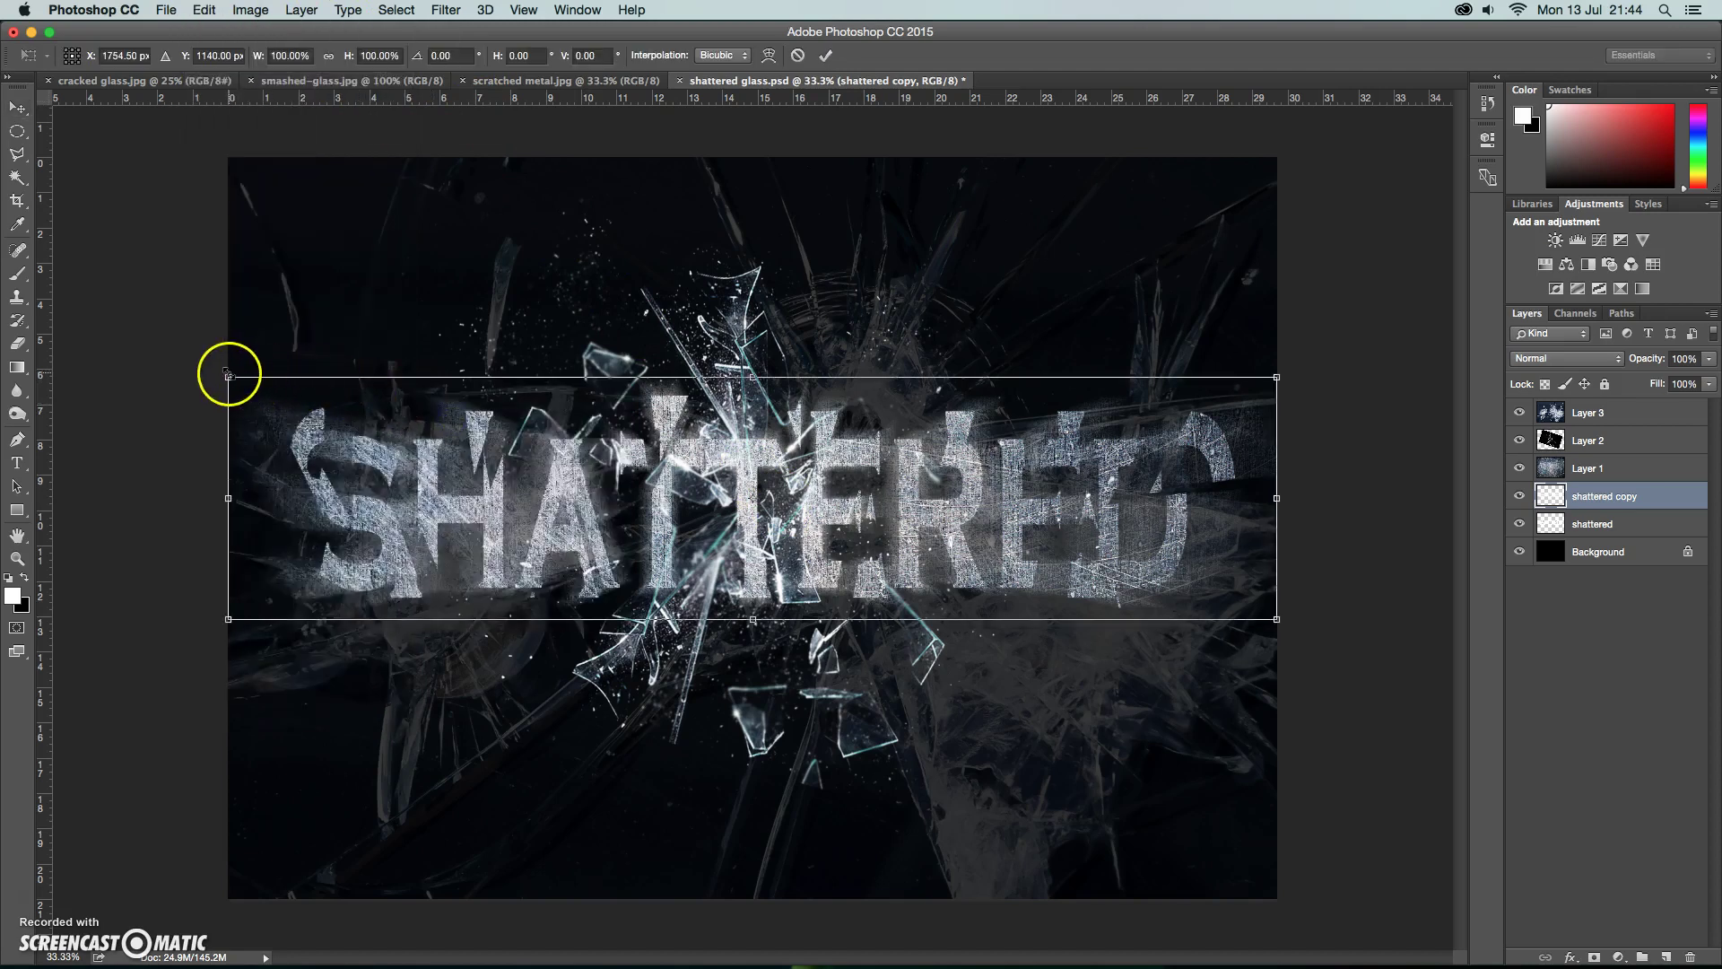
left_click_drag(227, 369, 213, 361)
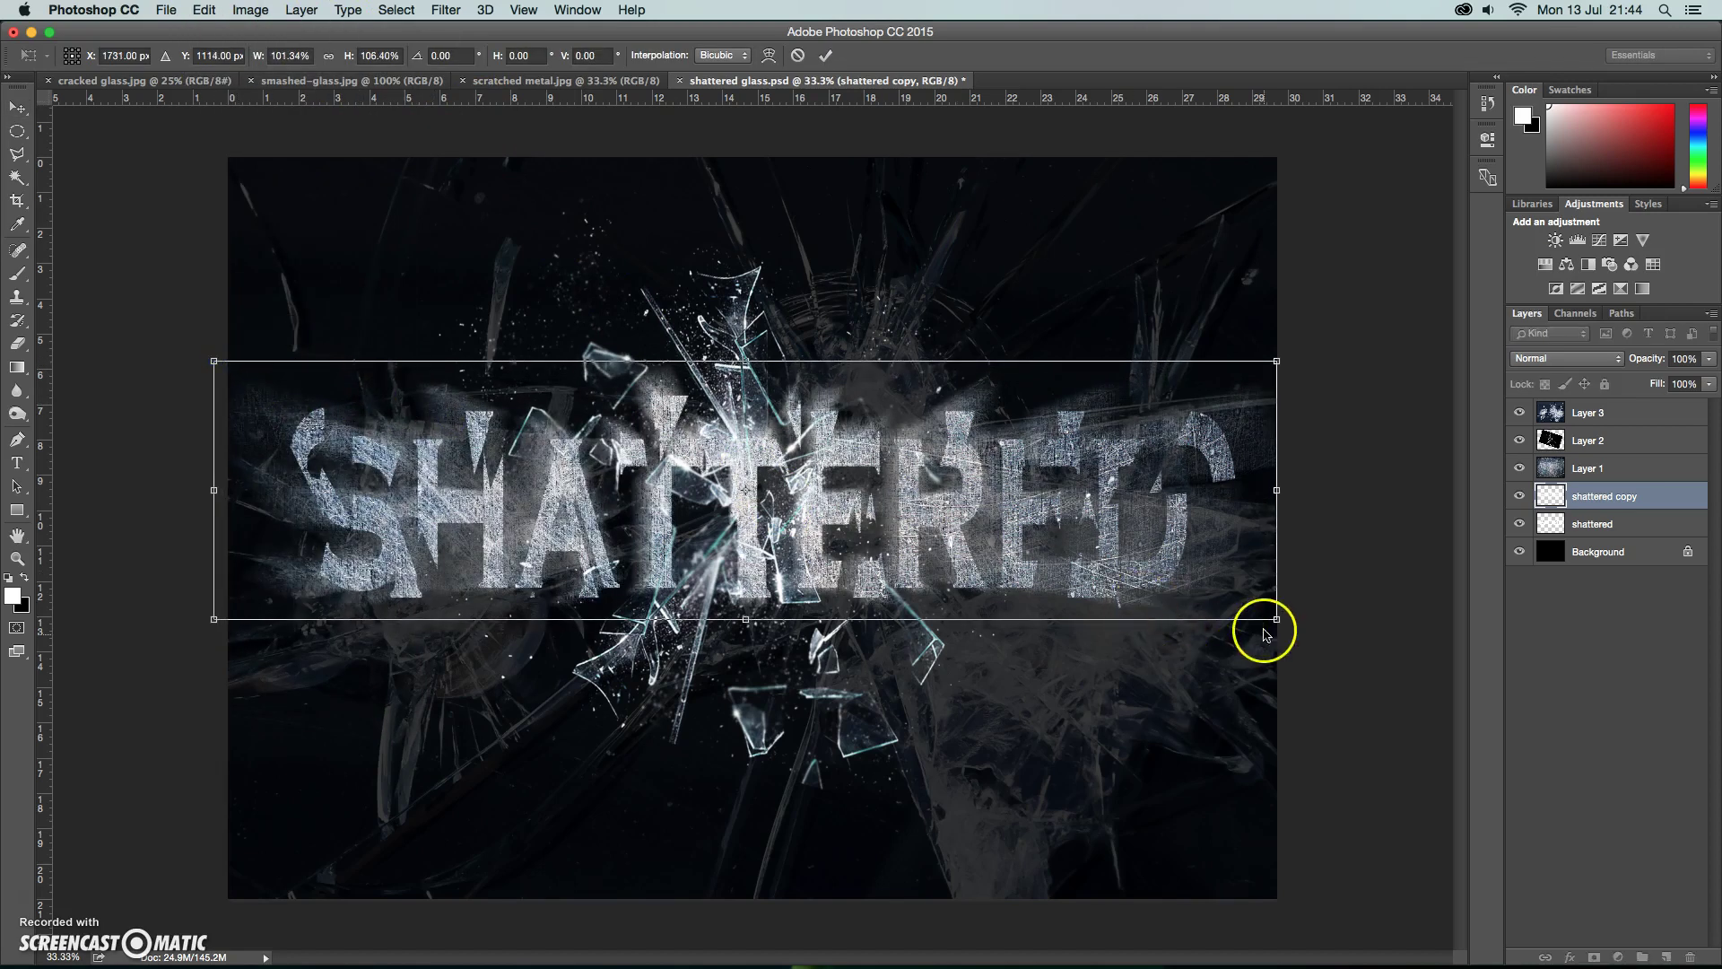
left_click_drag(1279, 624, 1288, 614)
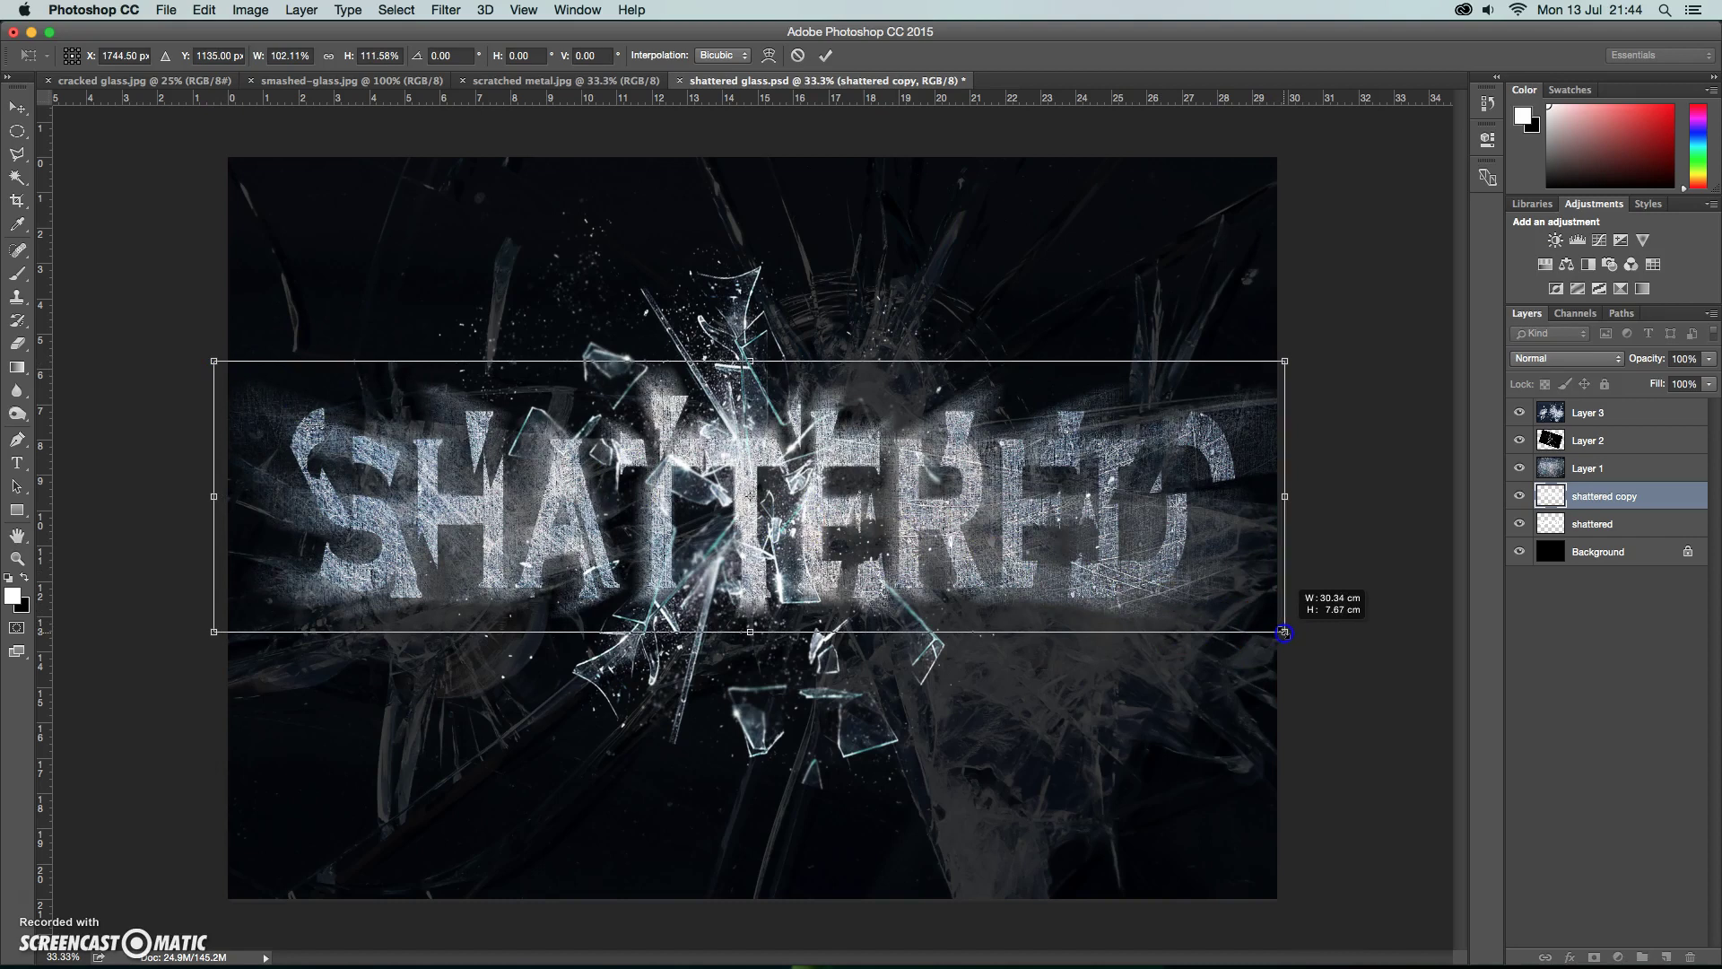
double_click(1018, 492)
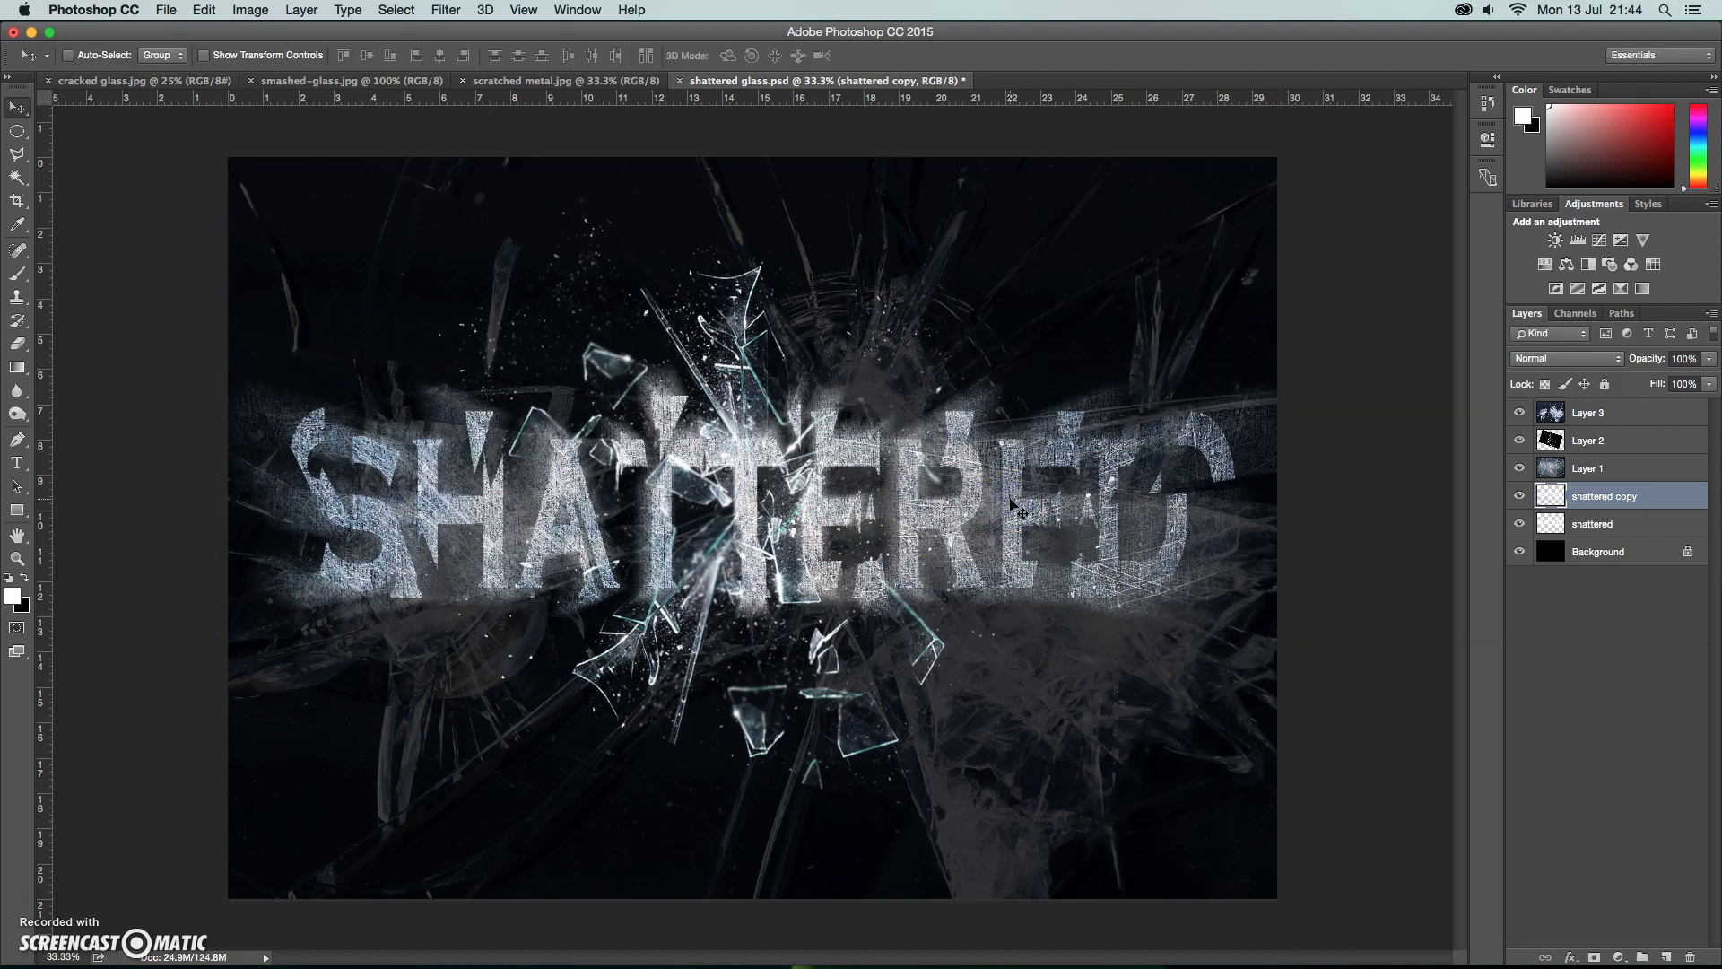
Step: Add a Levels adjustment above the cracked glass Layer 3 with black input 10 and midtones 0.91
left_click(1634, 412)
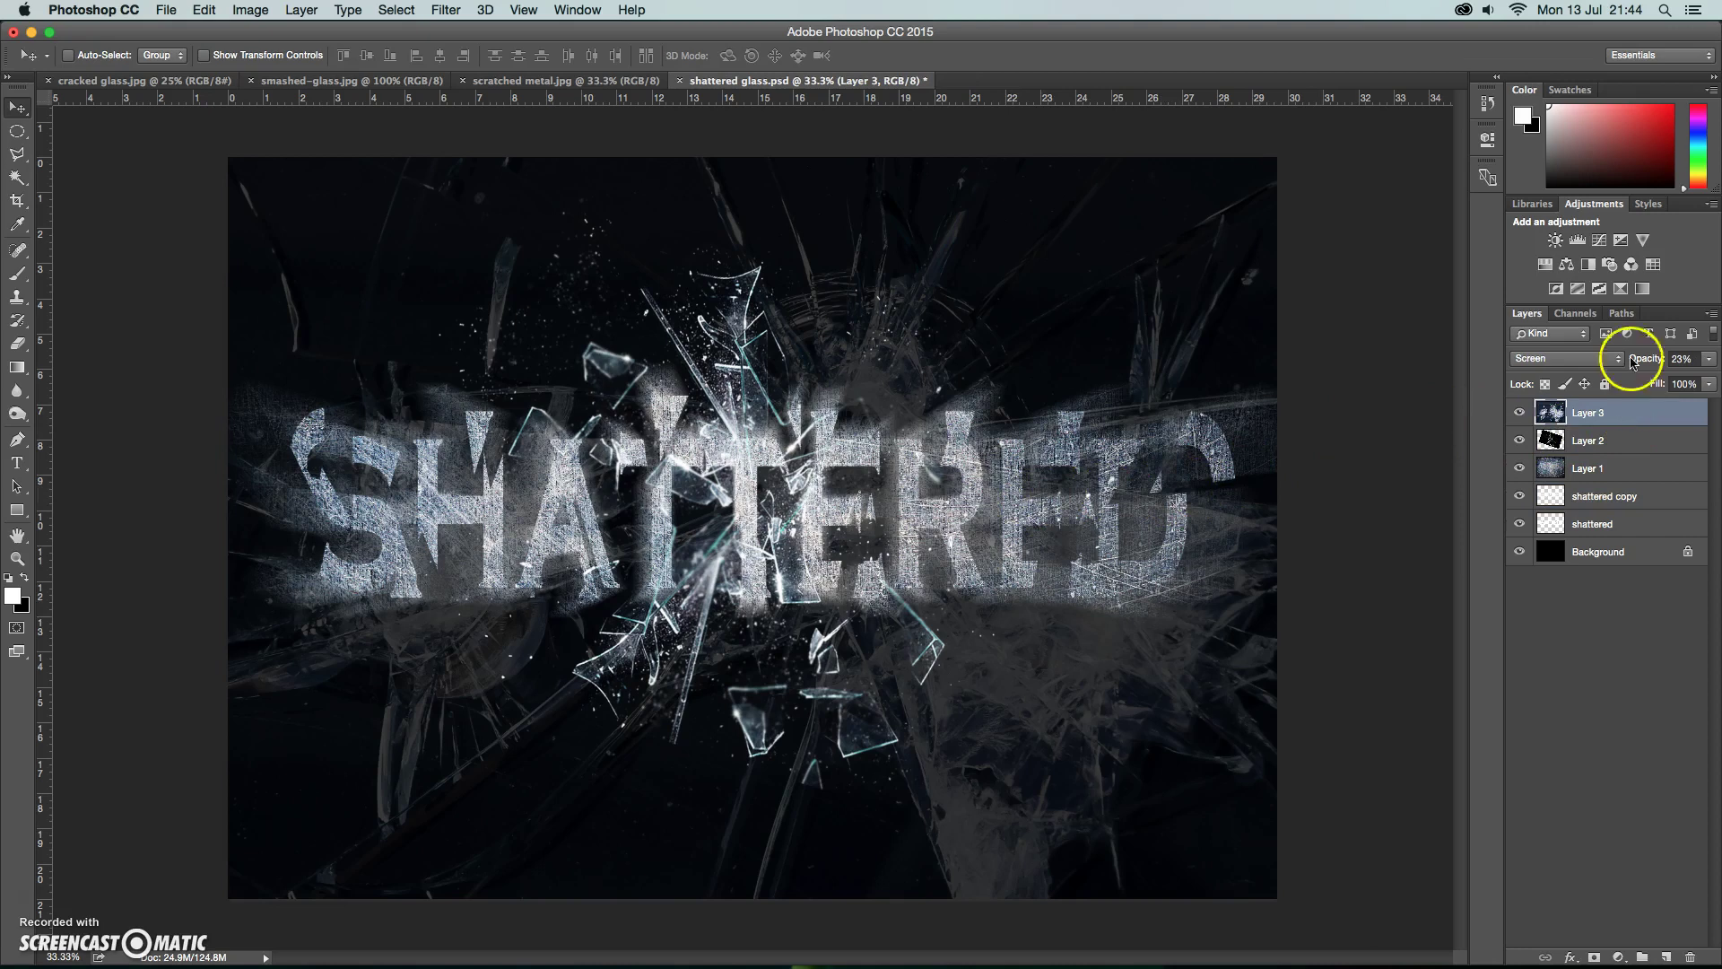
left_click(1578, 240)
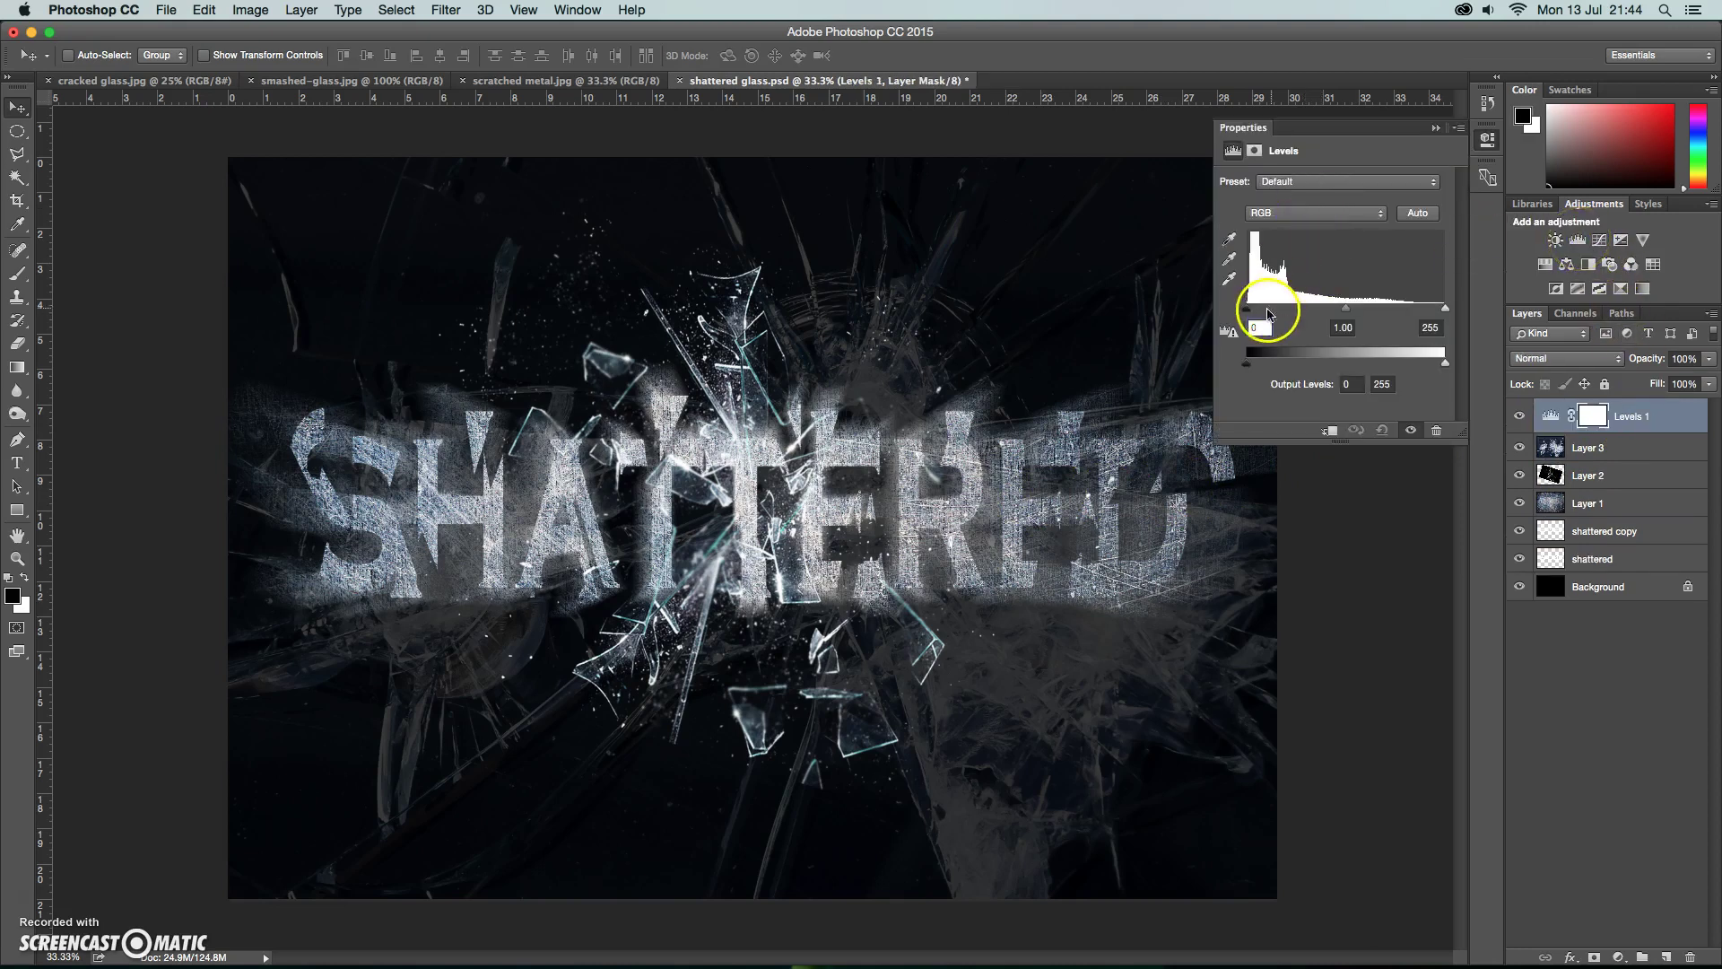
left_click_drag(1246, 310, 1355, 311)
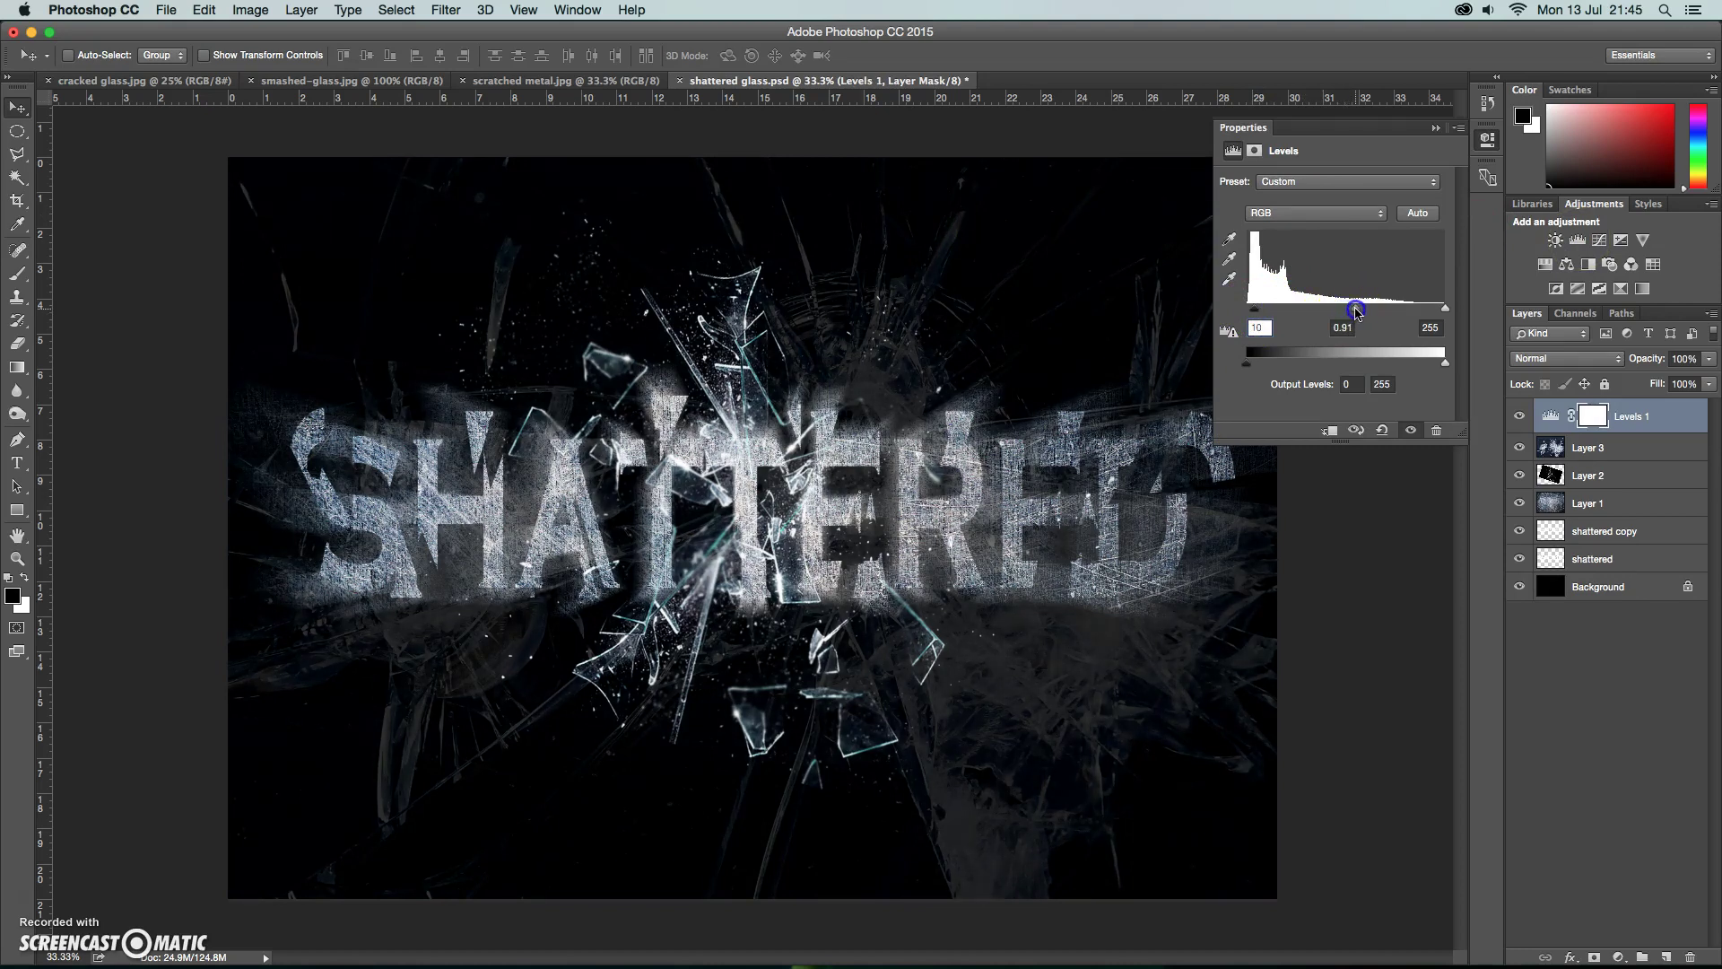
left_click(1436, 128)
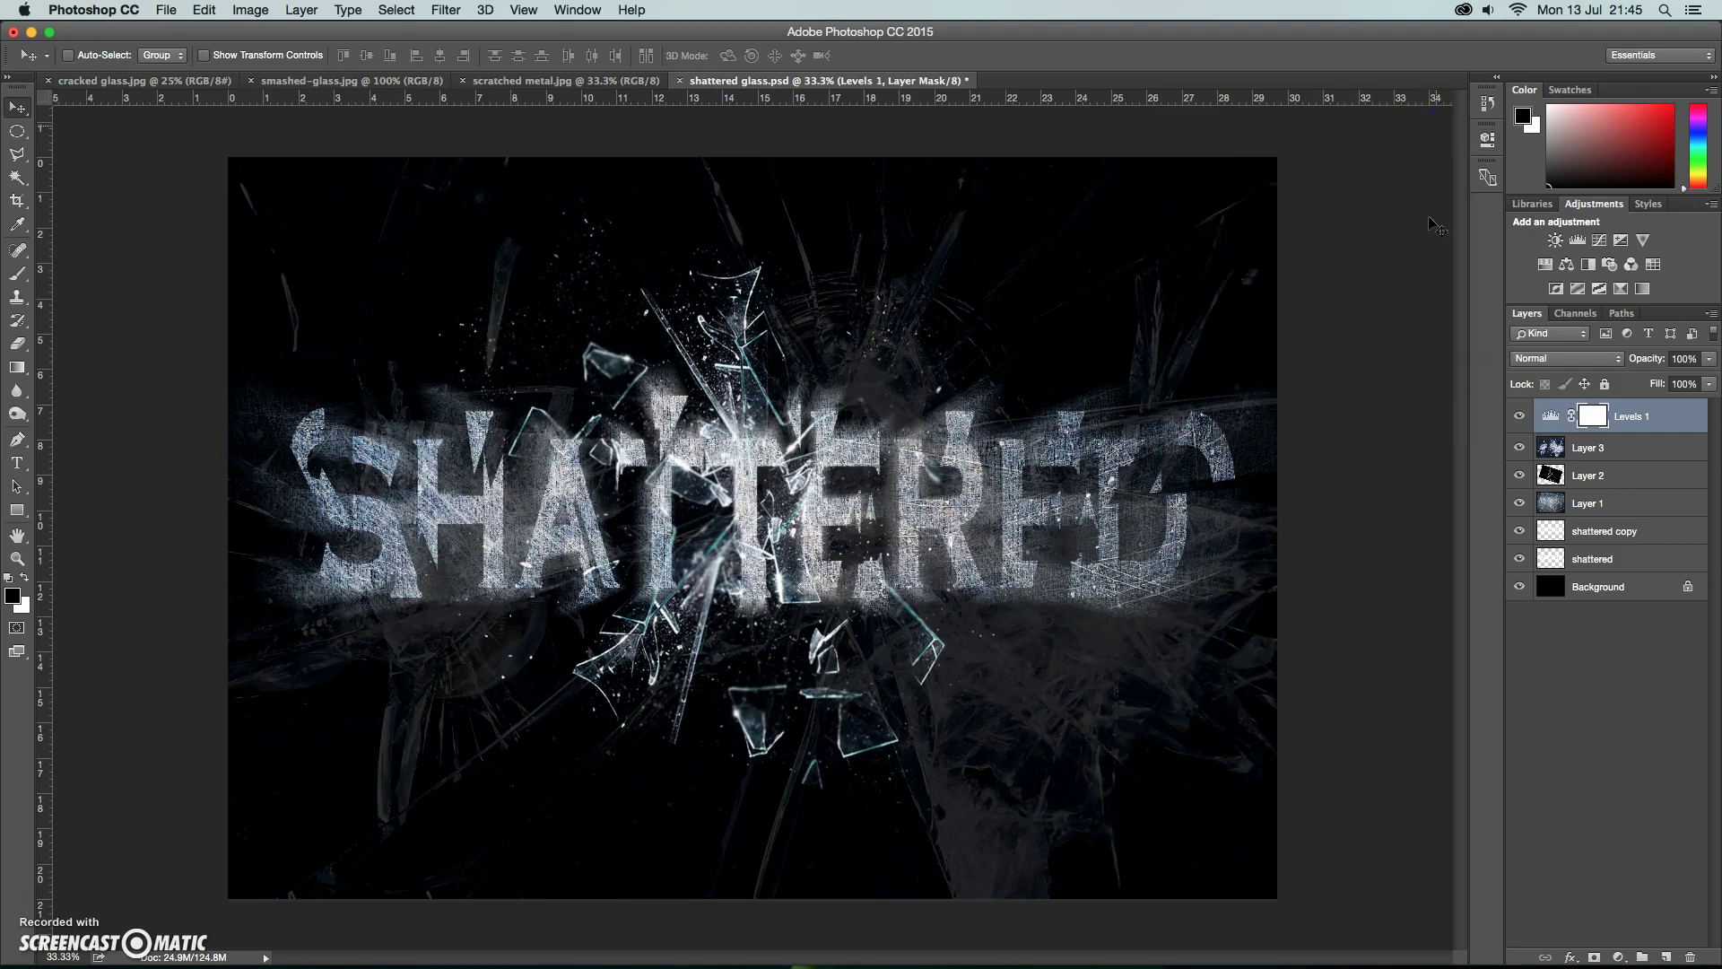